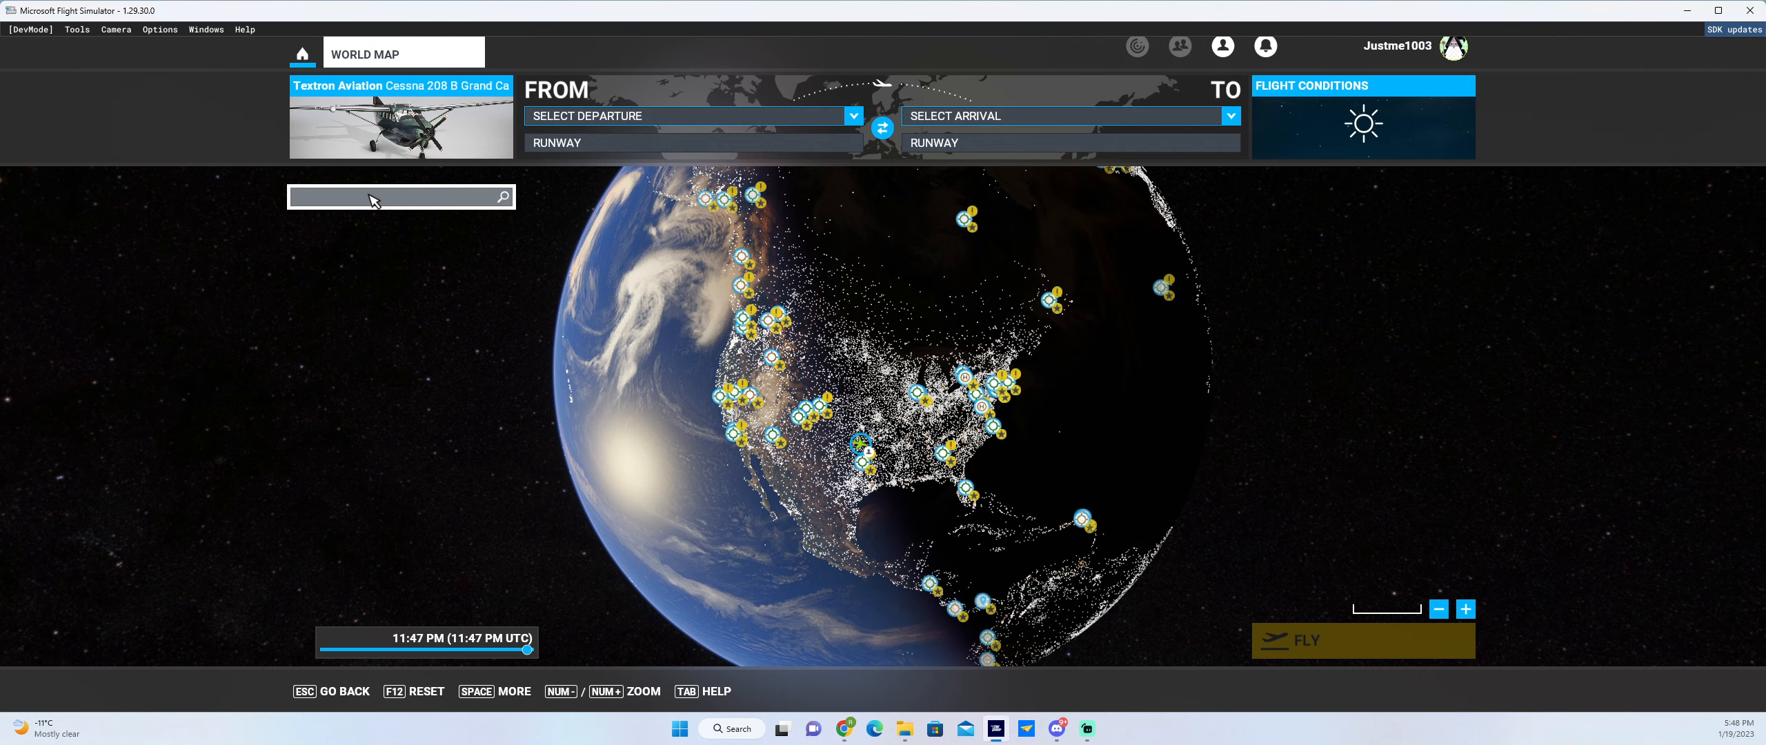
- Start a flight with the custom coordinates 66.521400,-86.224701 as the departure point
text(66.521400,-86.224701)
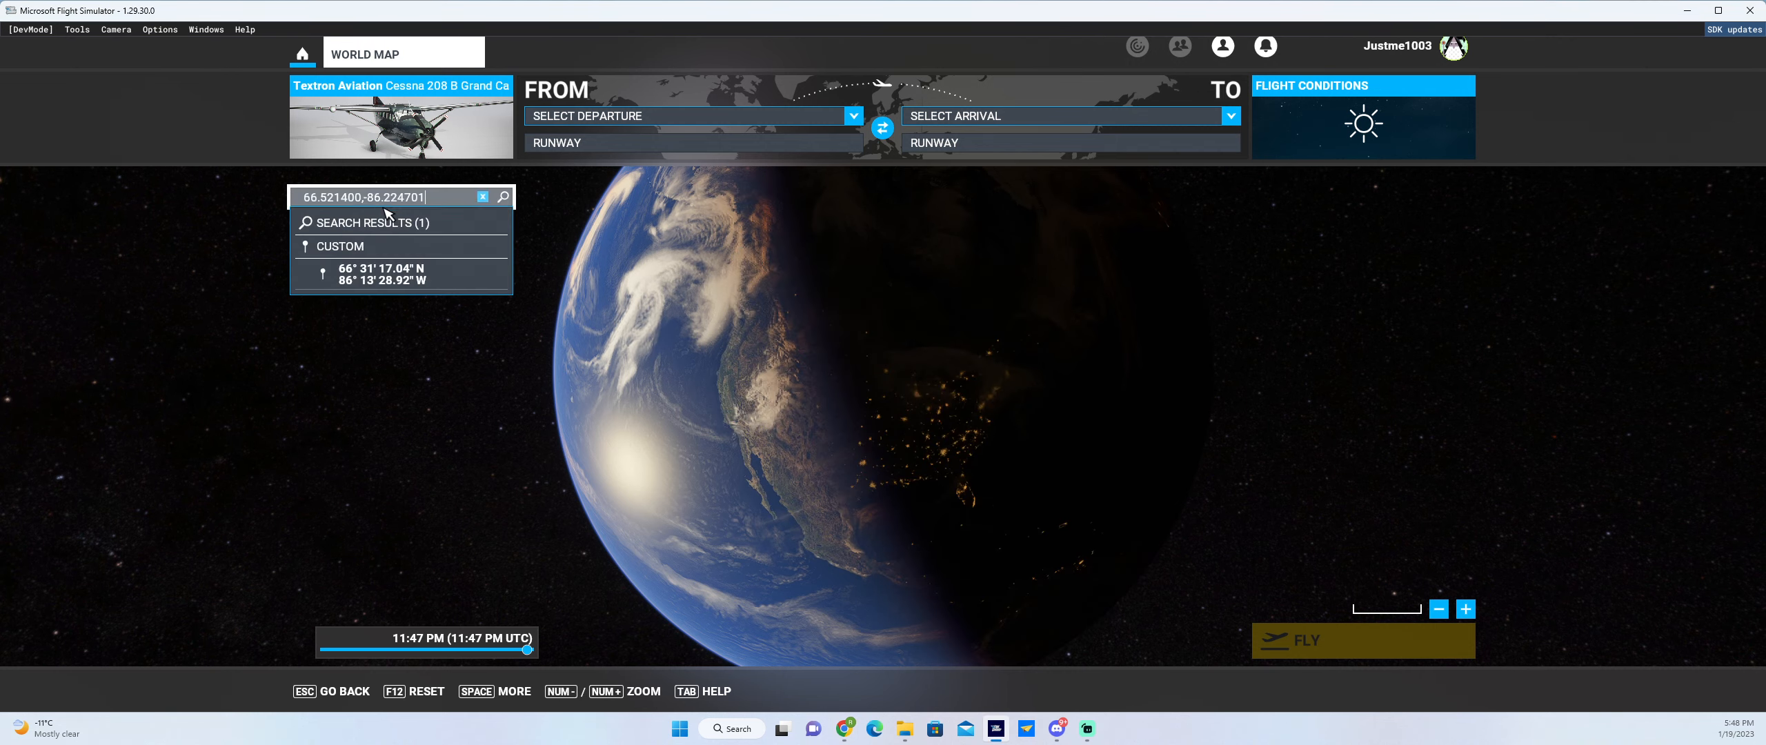
click(386, 276)
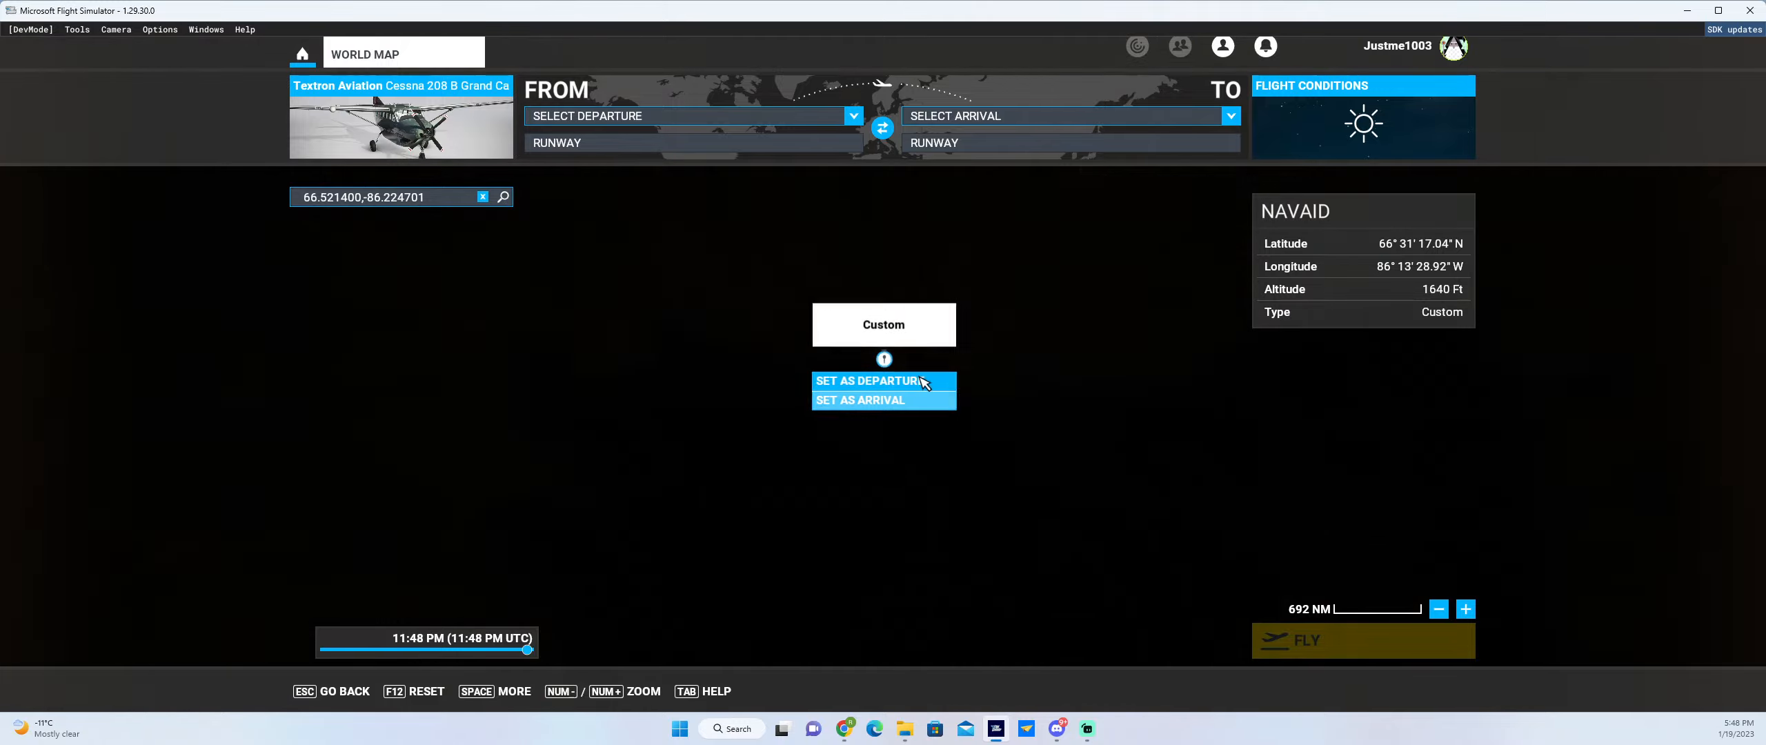
click(897, 190)
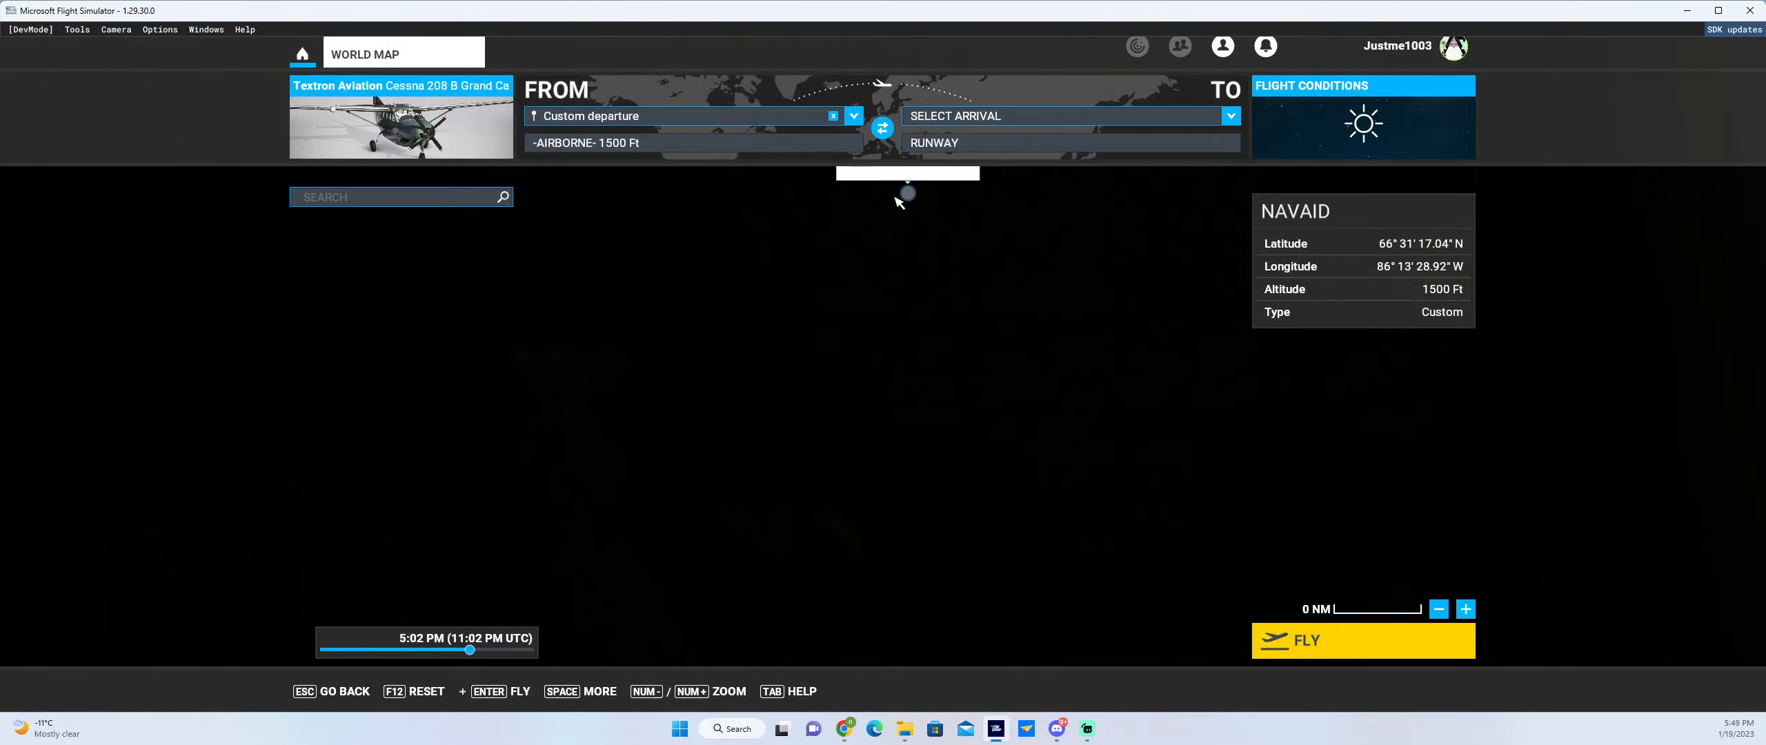
click(1301, 643)
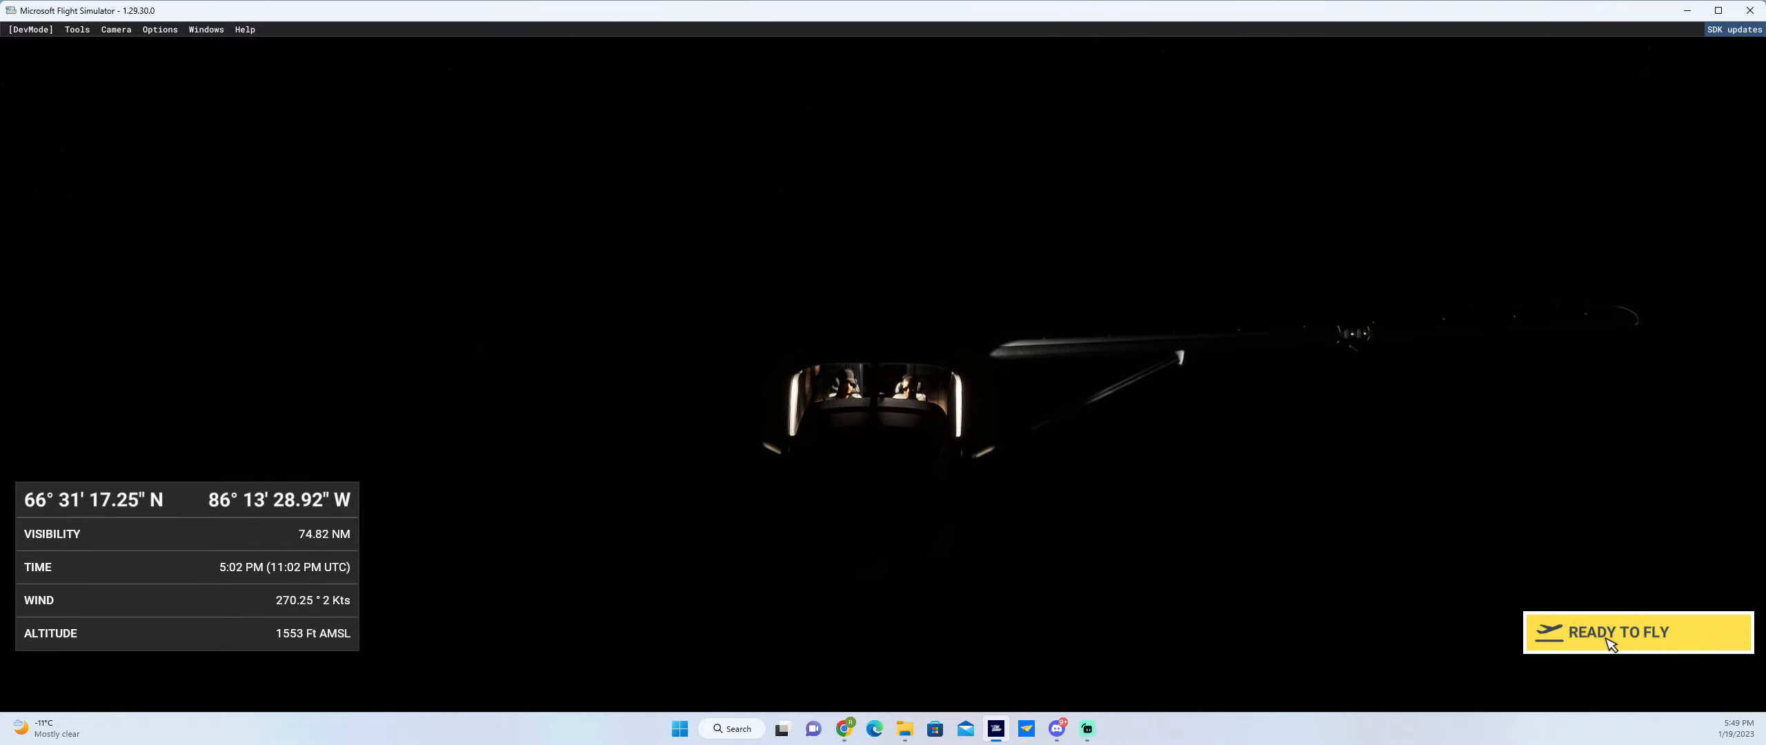
click(1605, 638)
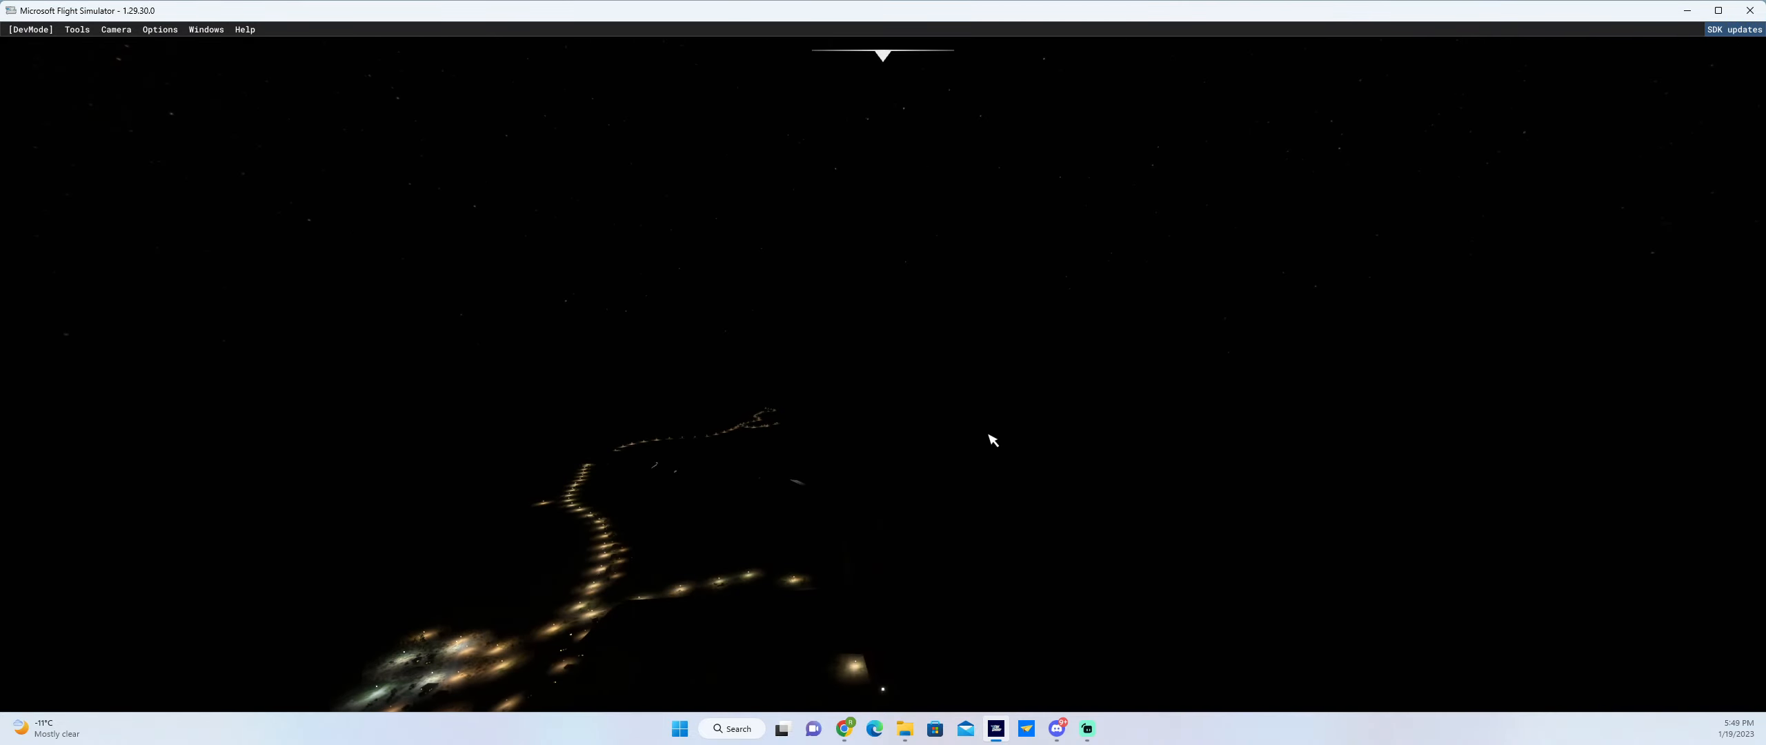
- Change the simulated time of day to 11:57 AM in the weather settings
mouse_move(883, 62)
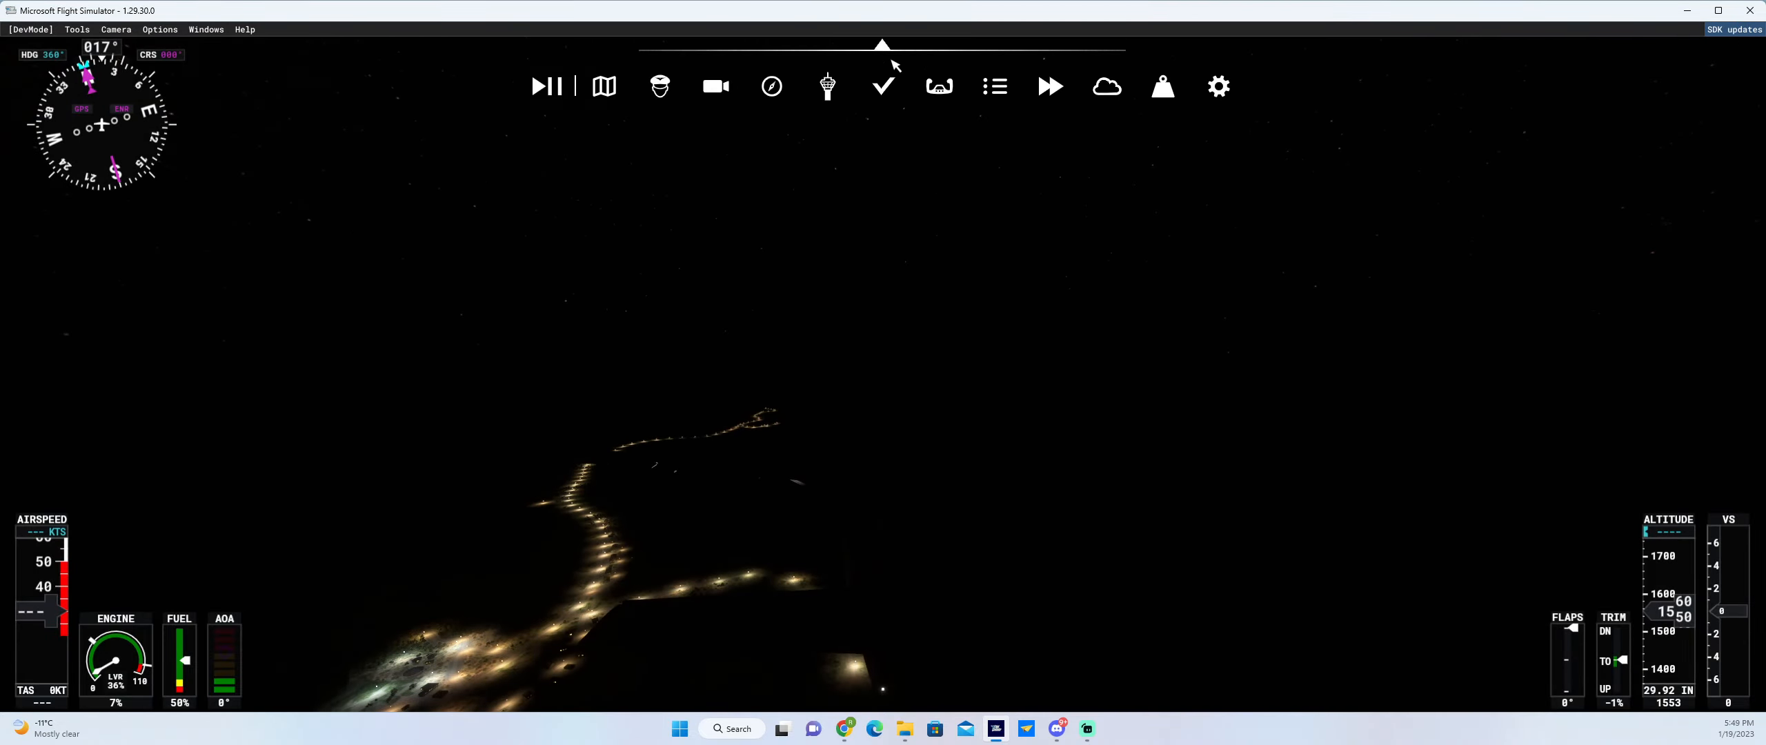
click(1106, 86)
click(773, 224)
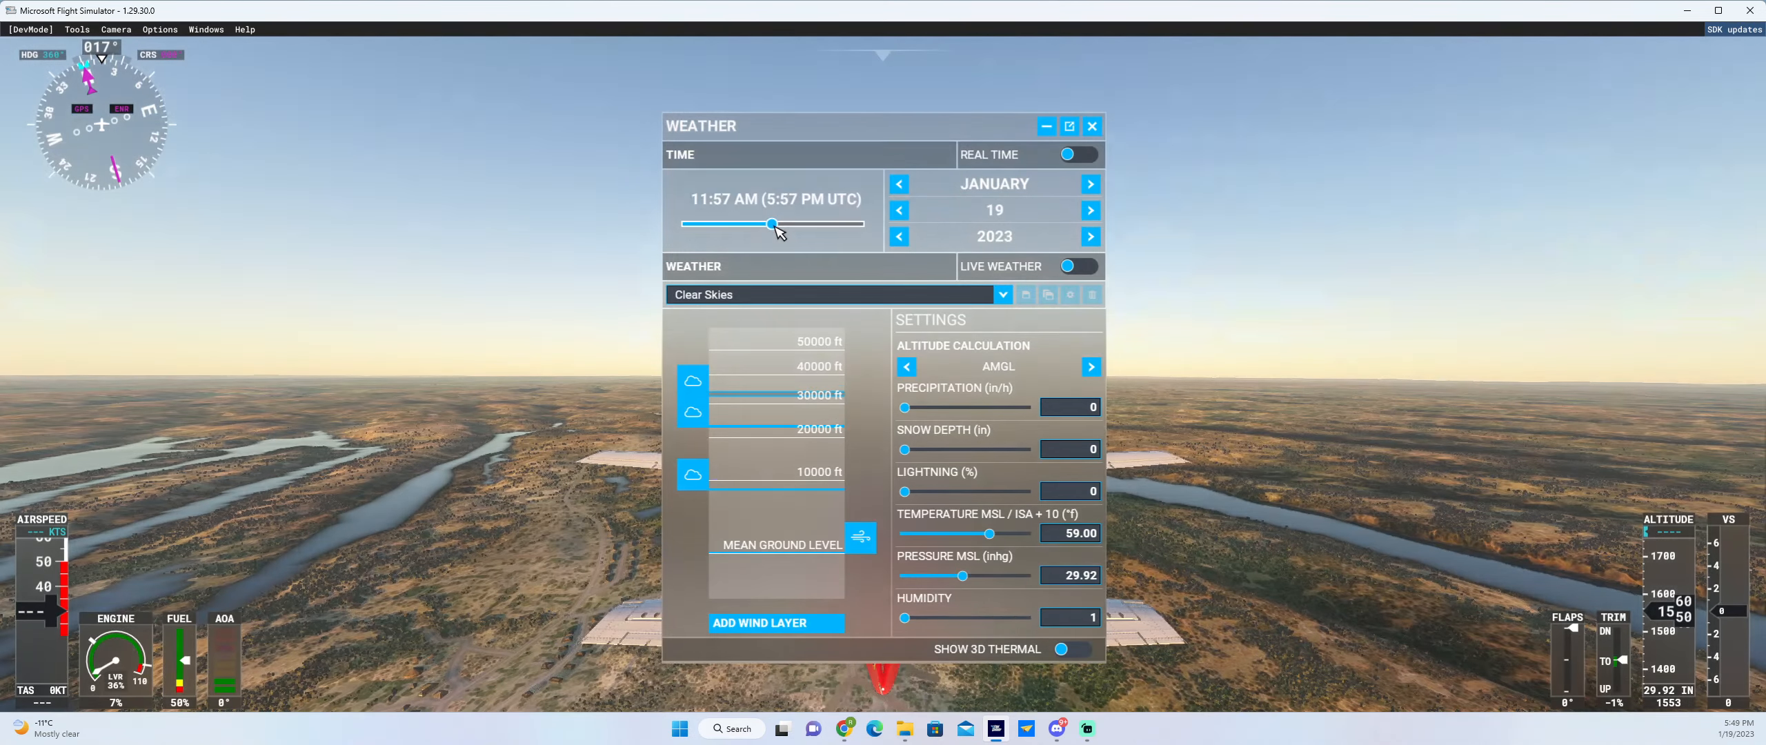
click(1092, 127)
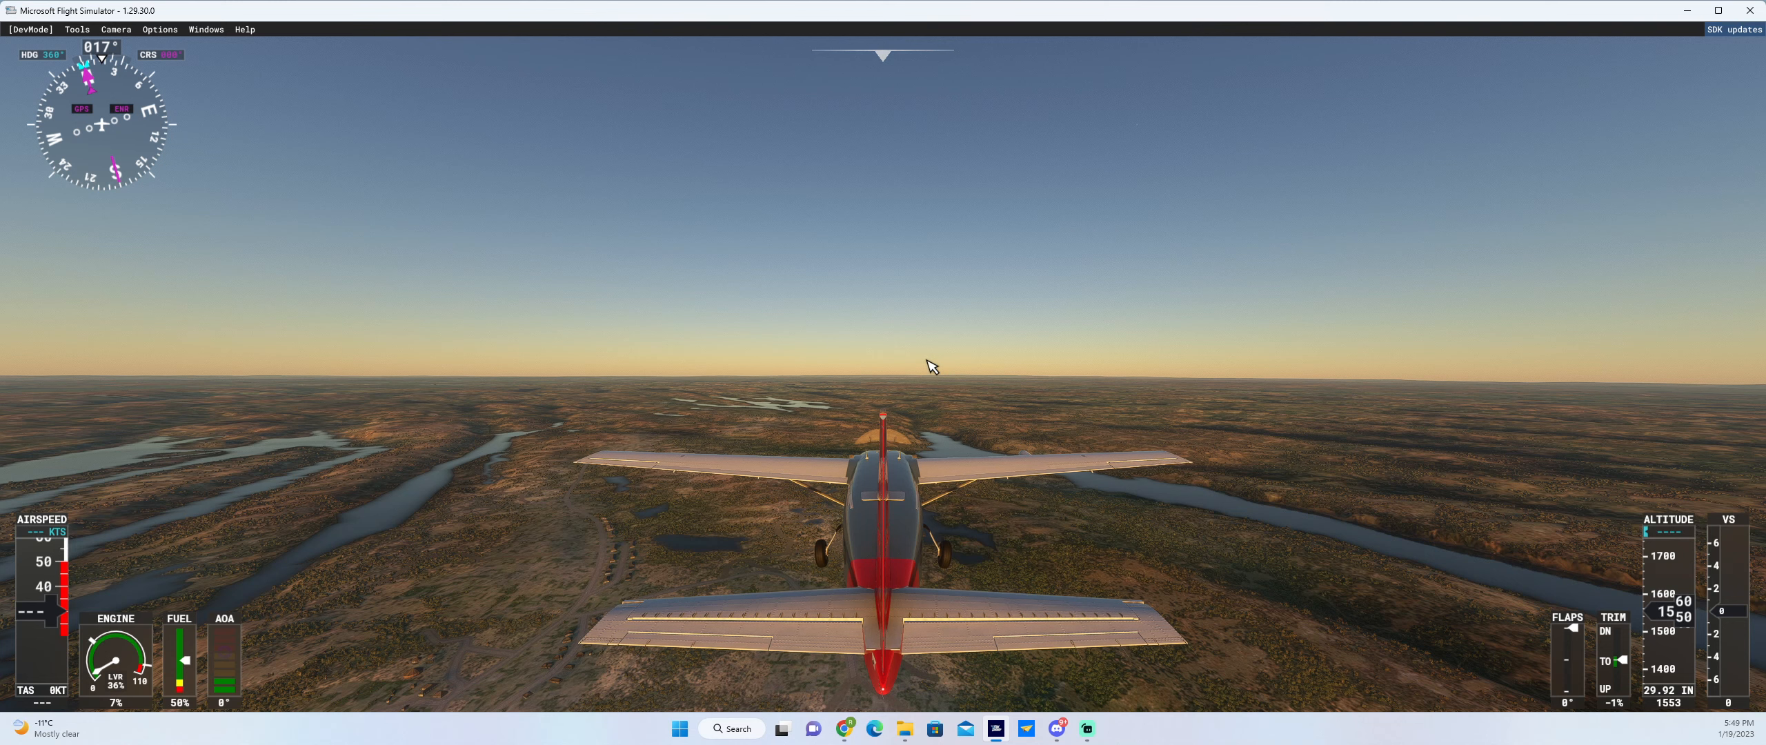
- Bring the aircraft down to the ground at the airport site and switch to an external view without flight instruments
key(F1)
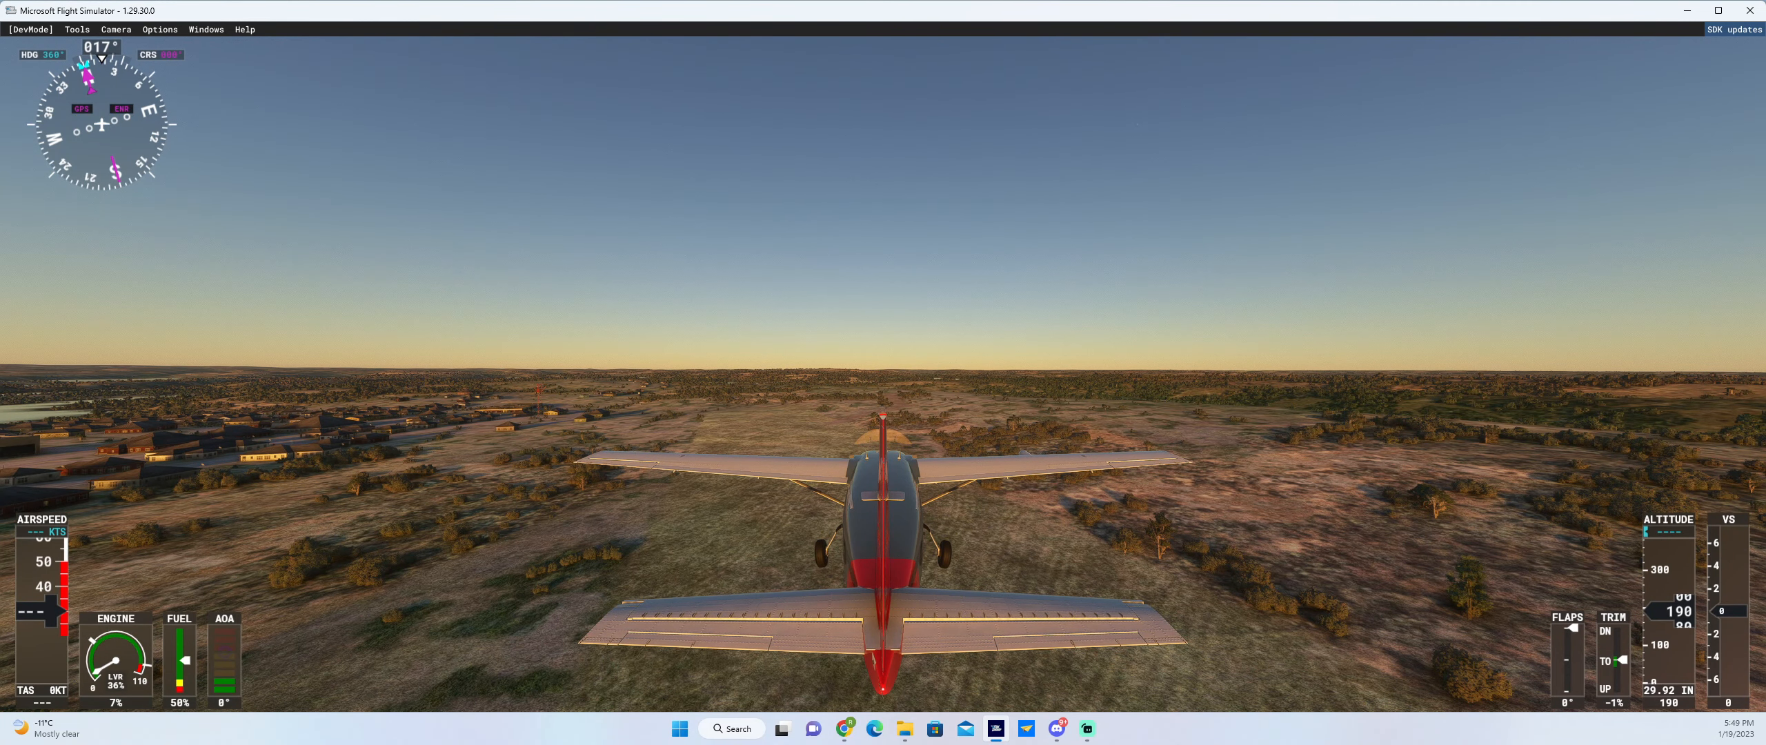
key(a)
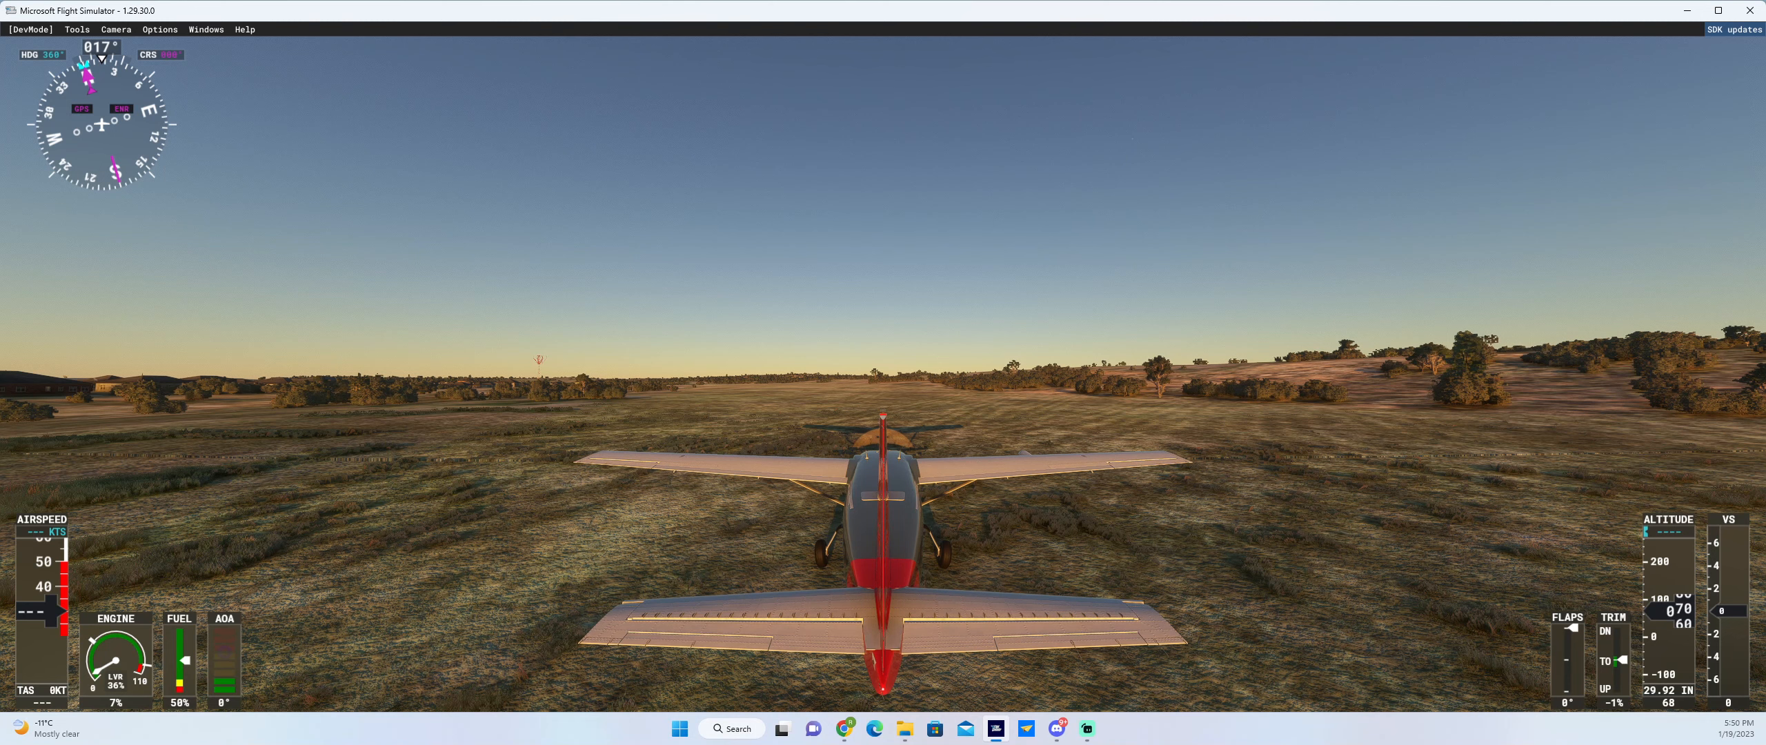
key(End)
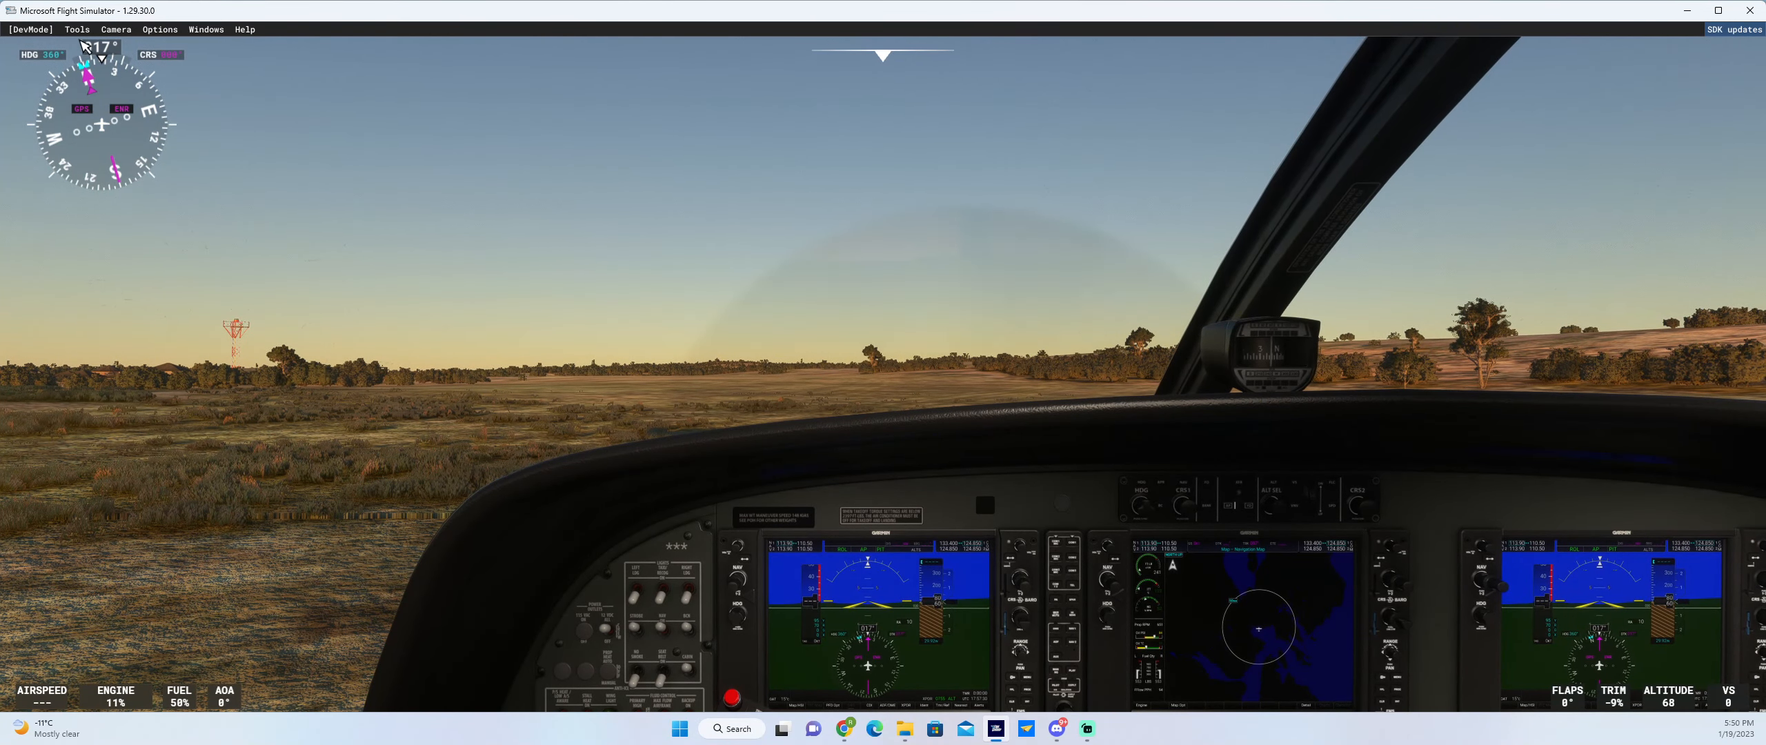
click(81, 38)
click(123, 51)
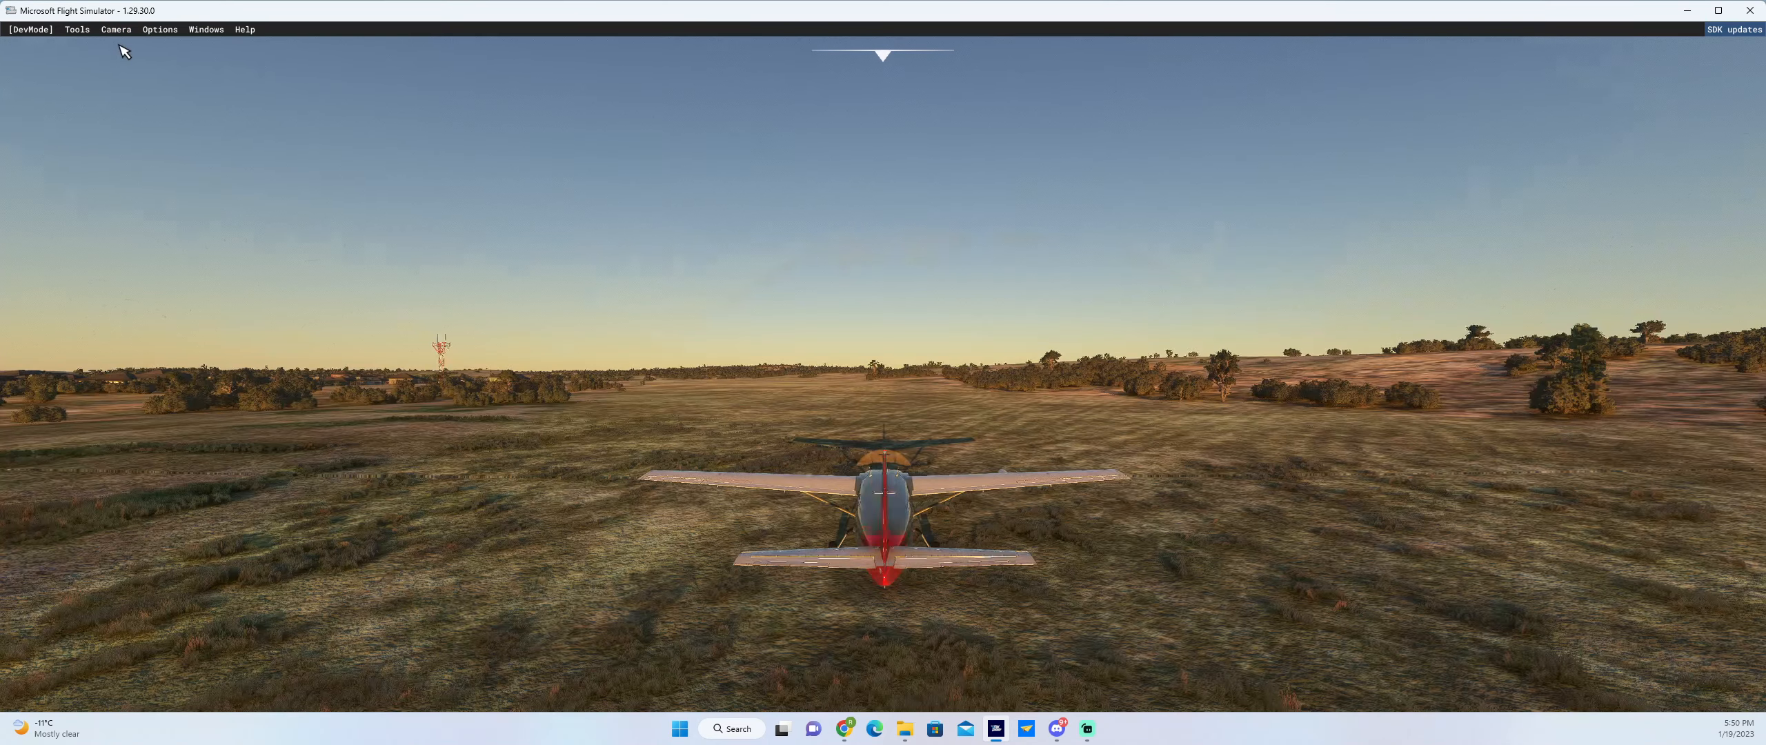
- Create a new project named Naujaat-Airport in the Project Editor
click(82, 35)
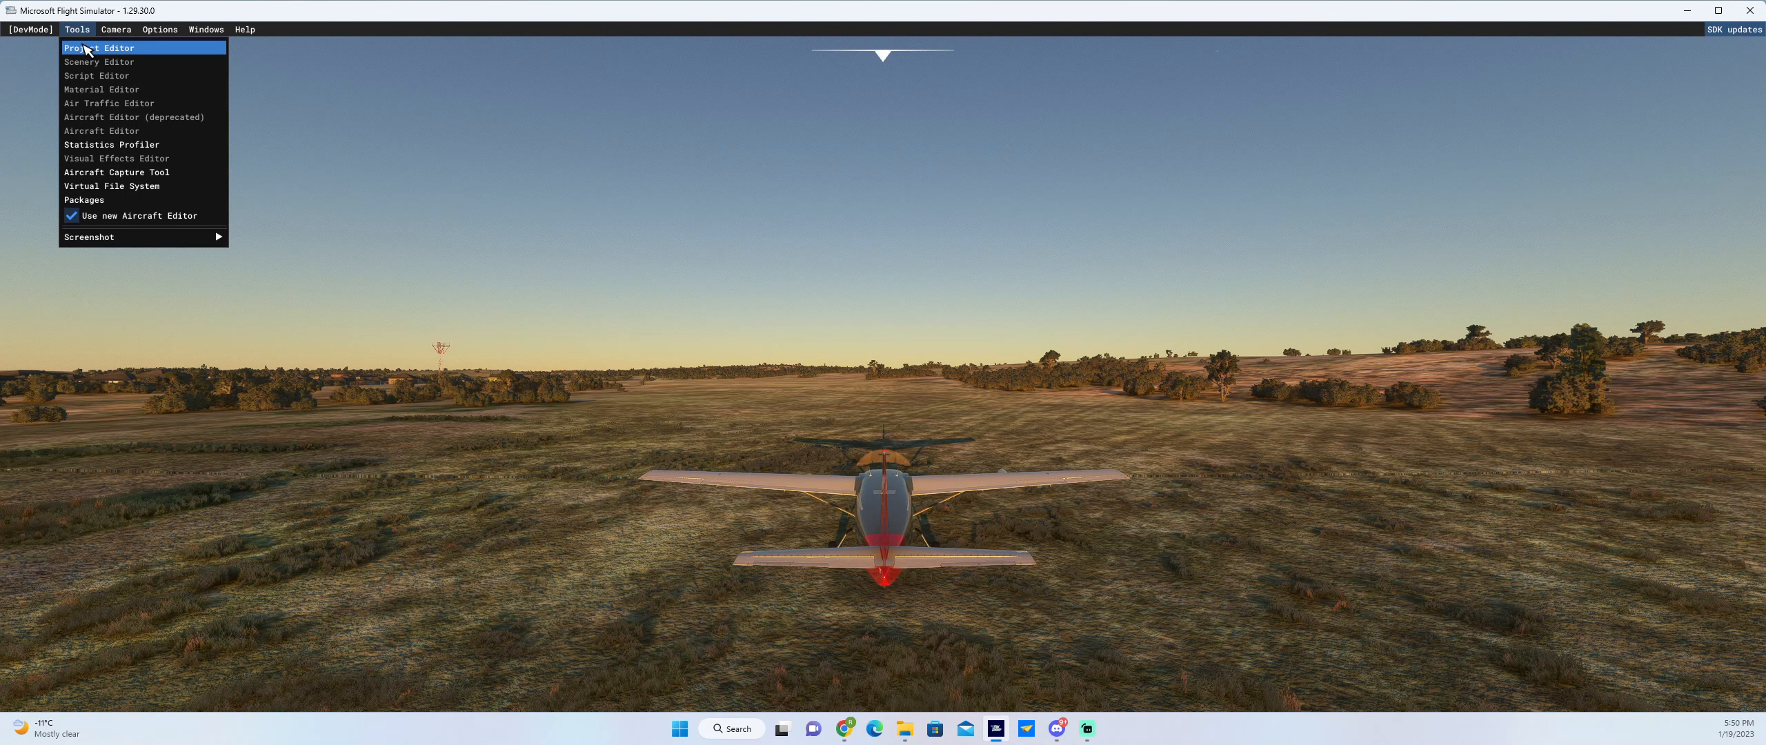
click(96, 47)
click(33, 61)
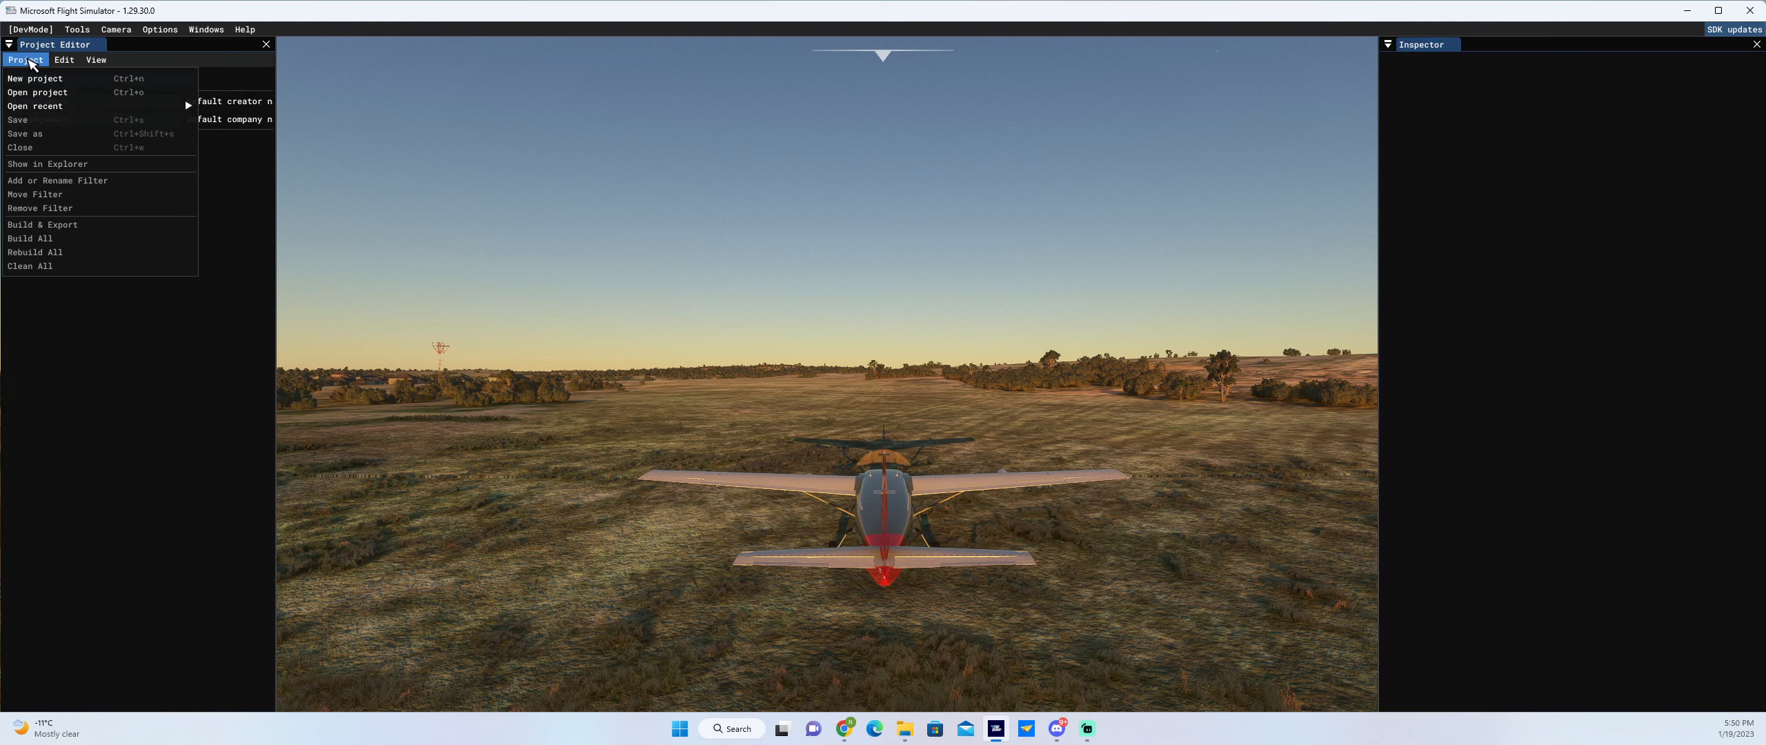
click(34, 80)
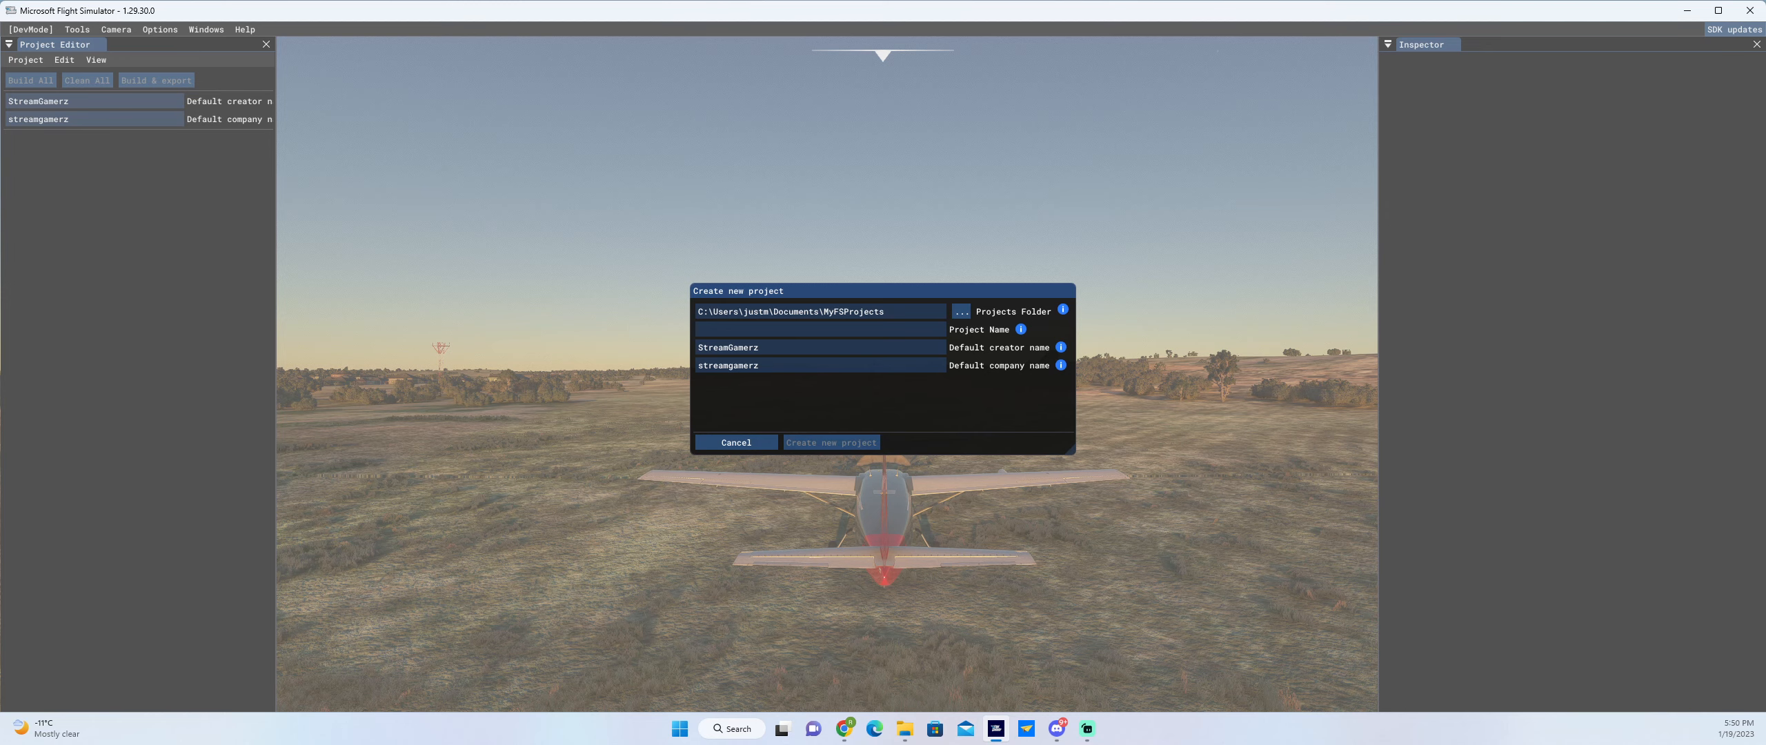
click(728, 333)
text(Naujaat-Airport)
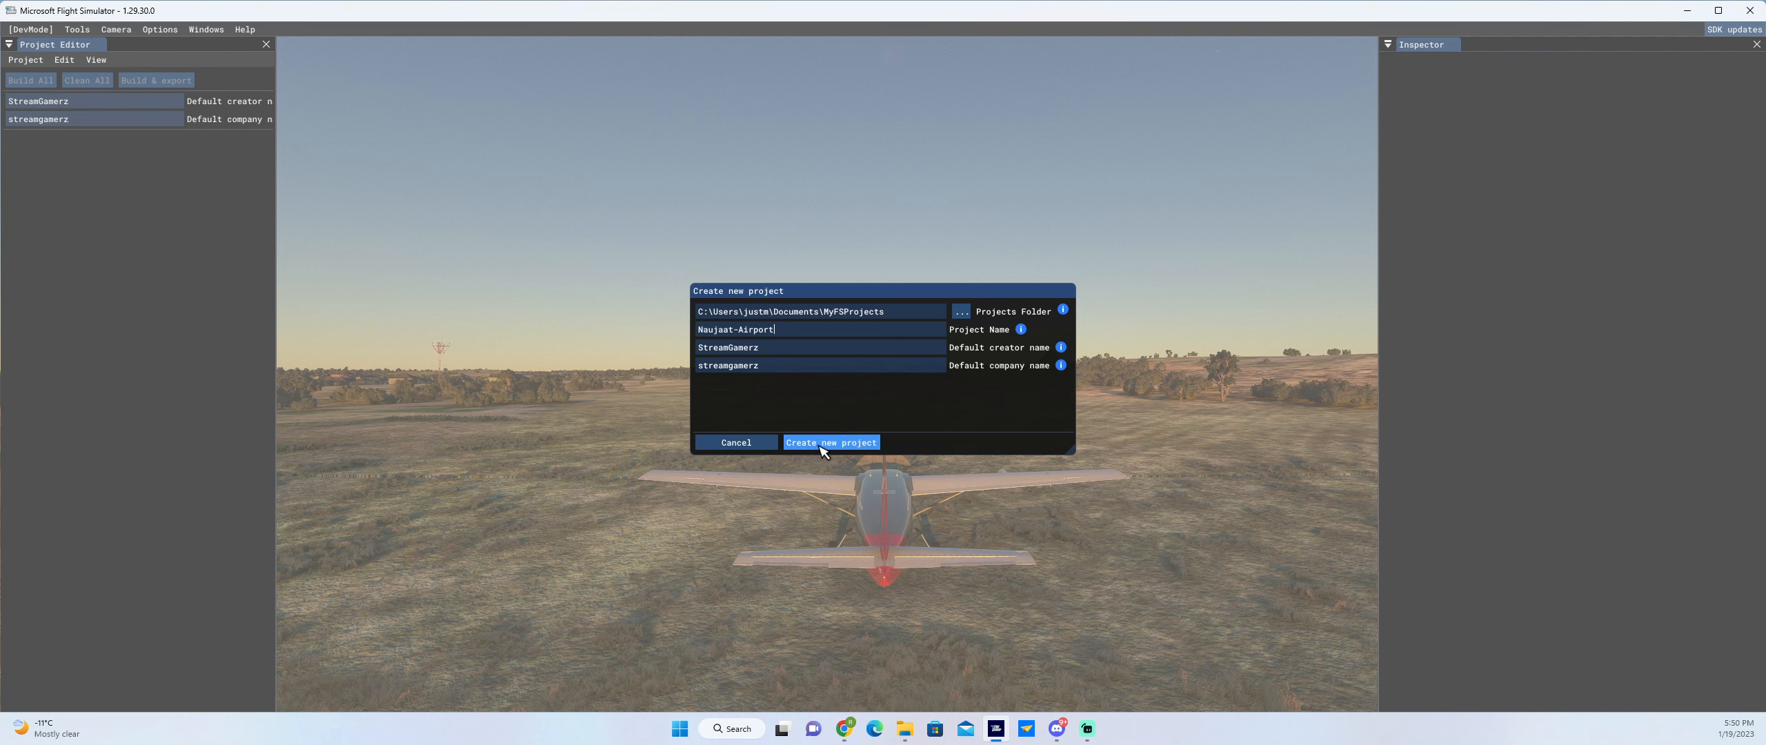
click(825, 445)
- Add a package item of the Airport kind with the display title Naujaat Airport
click(772, 369)
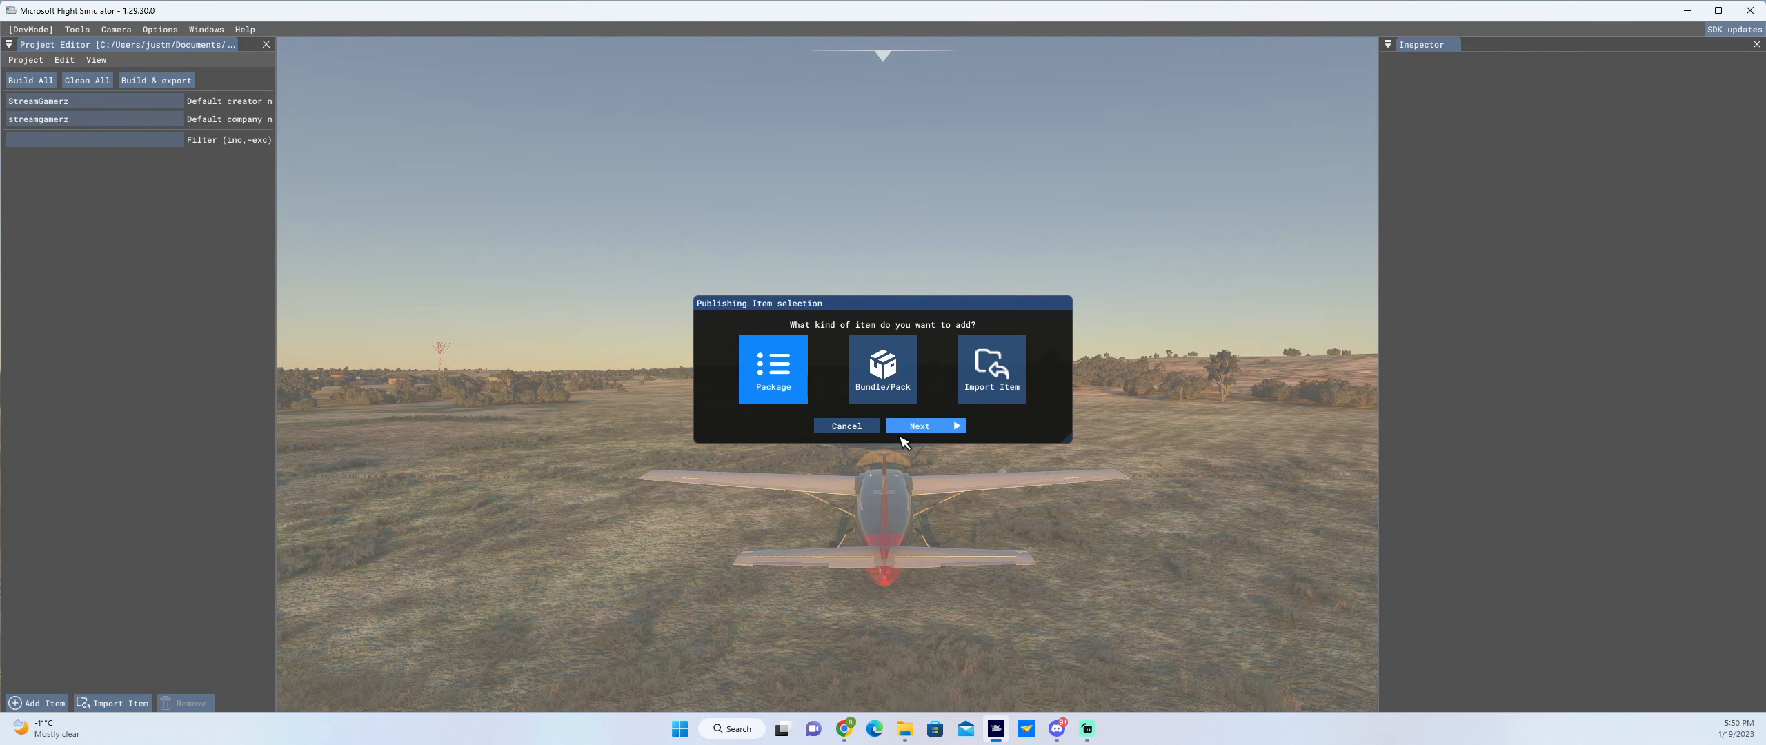
click(921, 426)
click(807, 380)
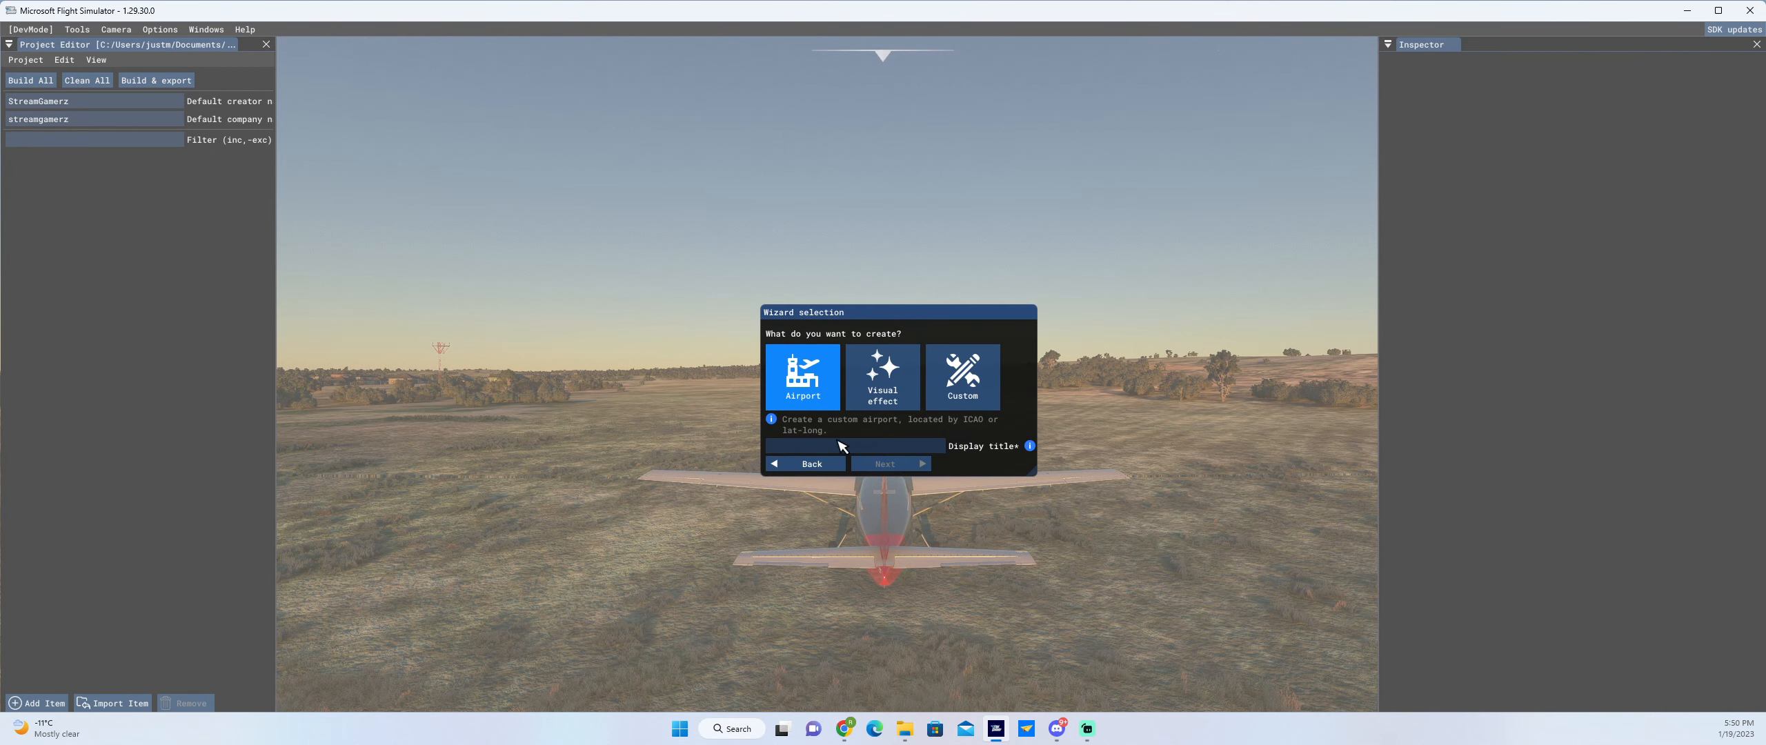
text(Naujaat Airport)
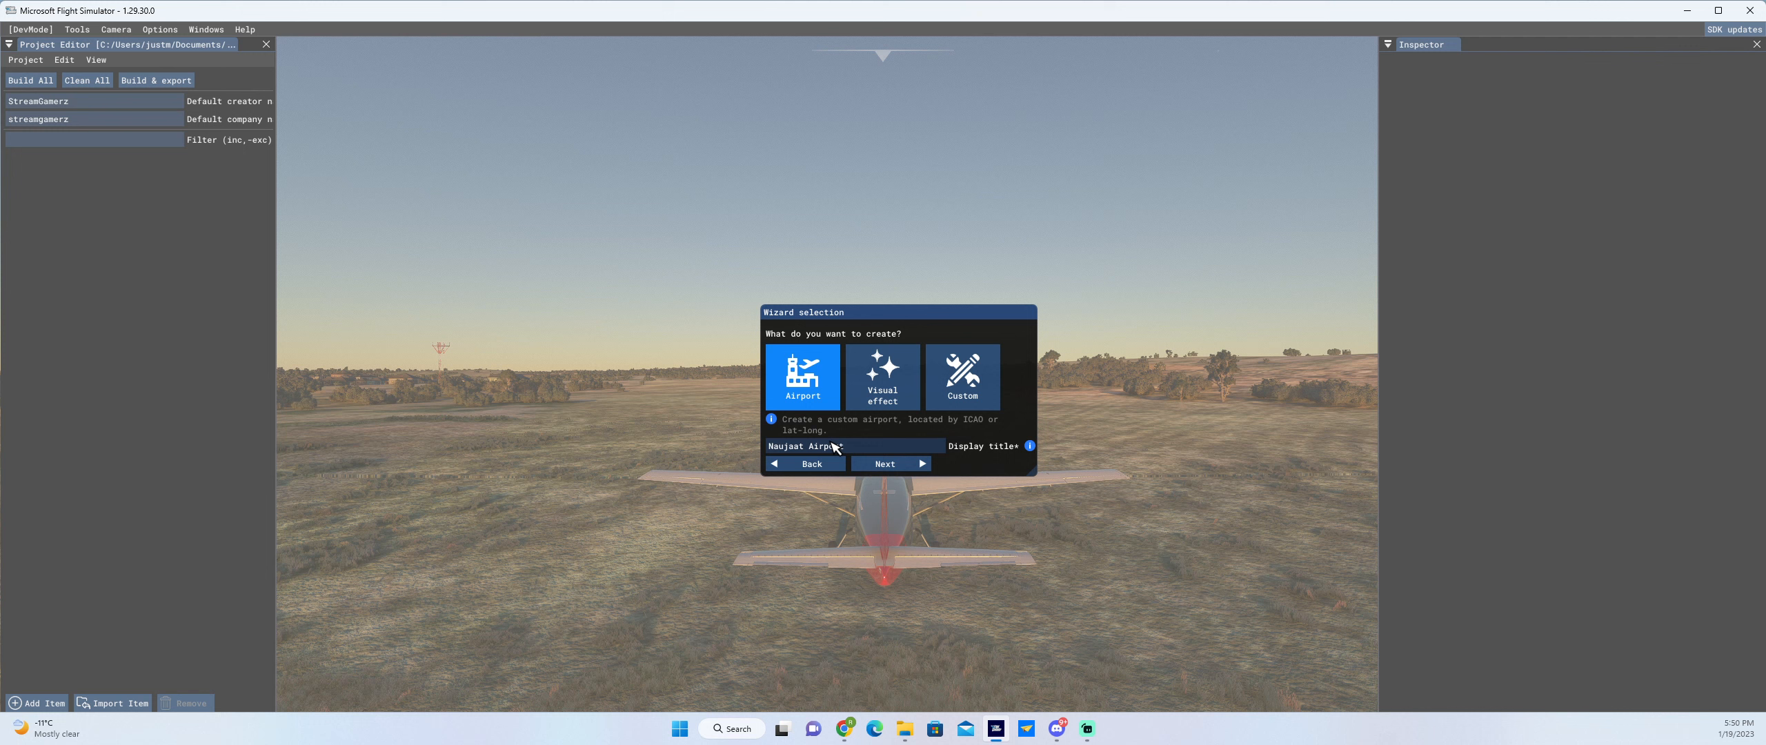
click(886, 464)
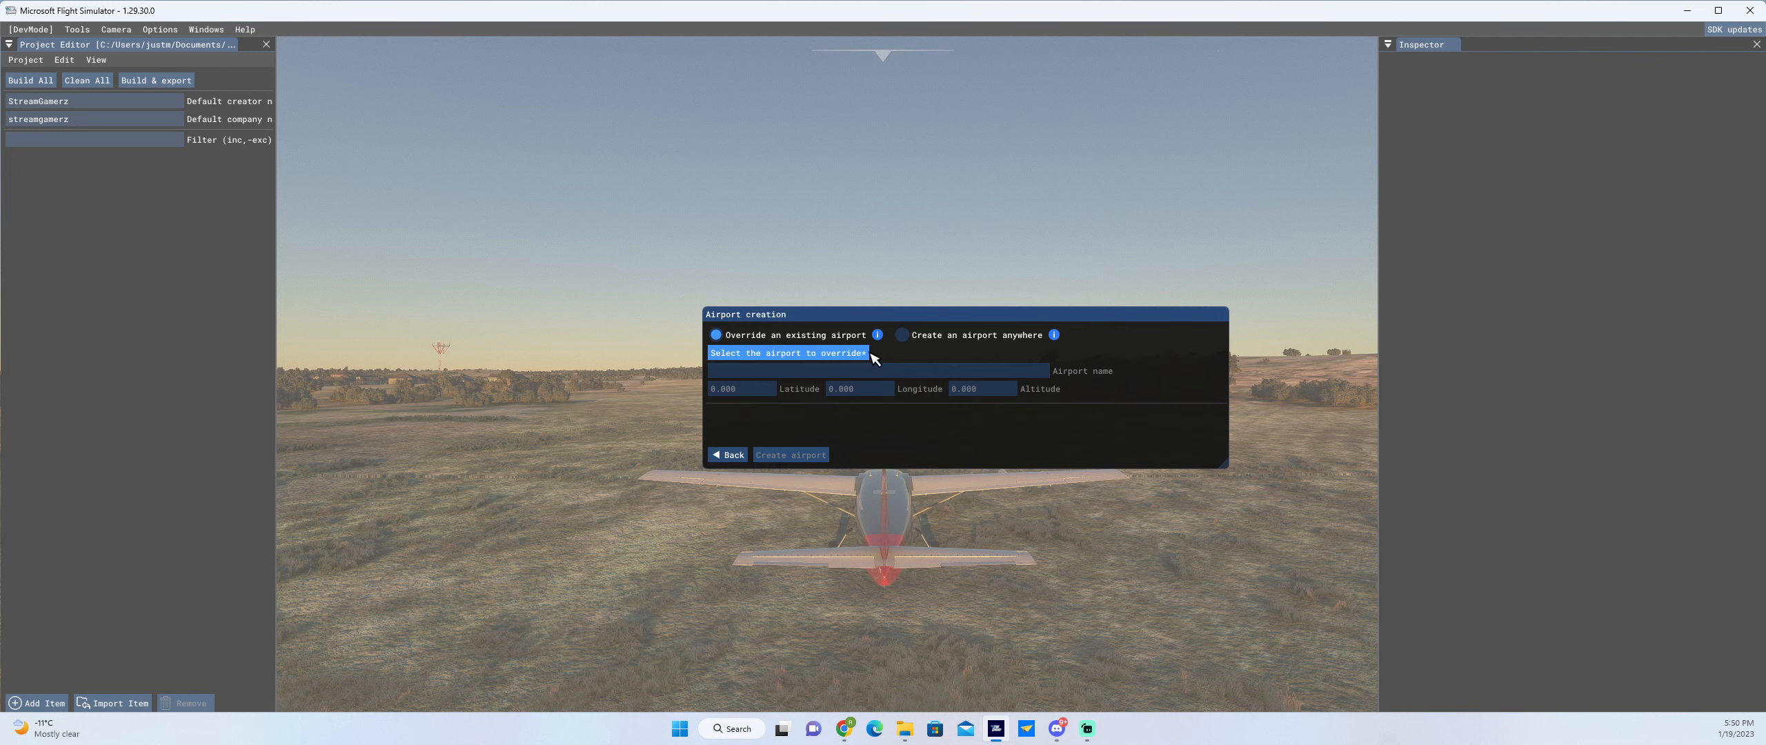
- Choose to create an airport anywhere, with ICAO code CYUT and the airport name Naujaat Airport
click(903, 337)
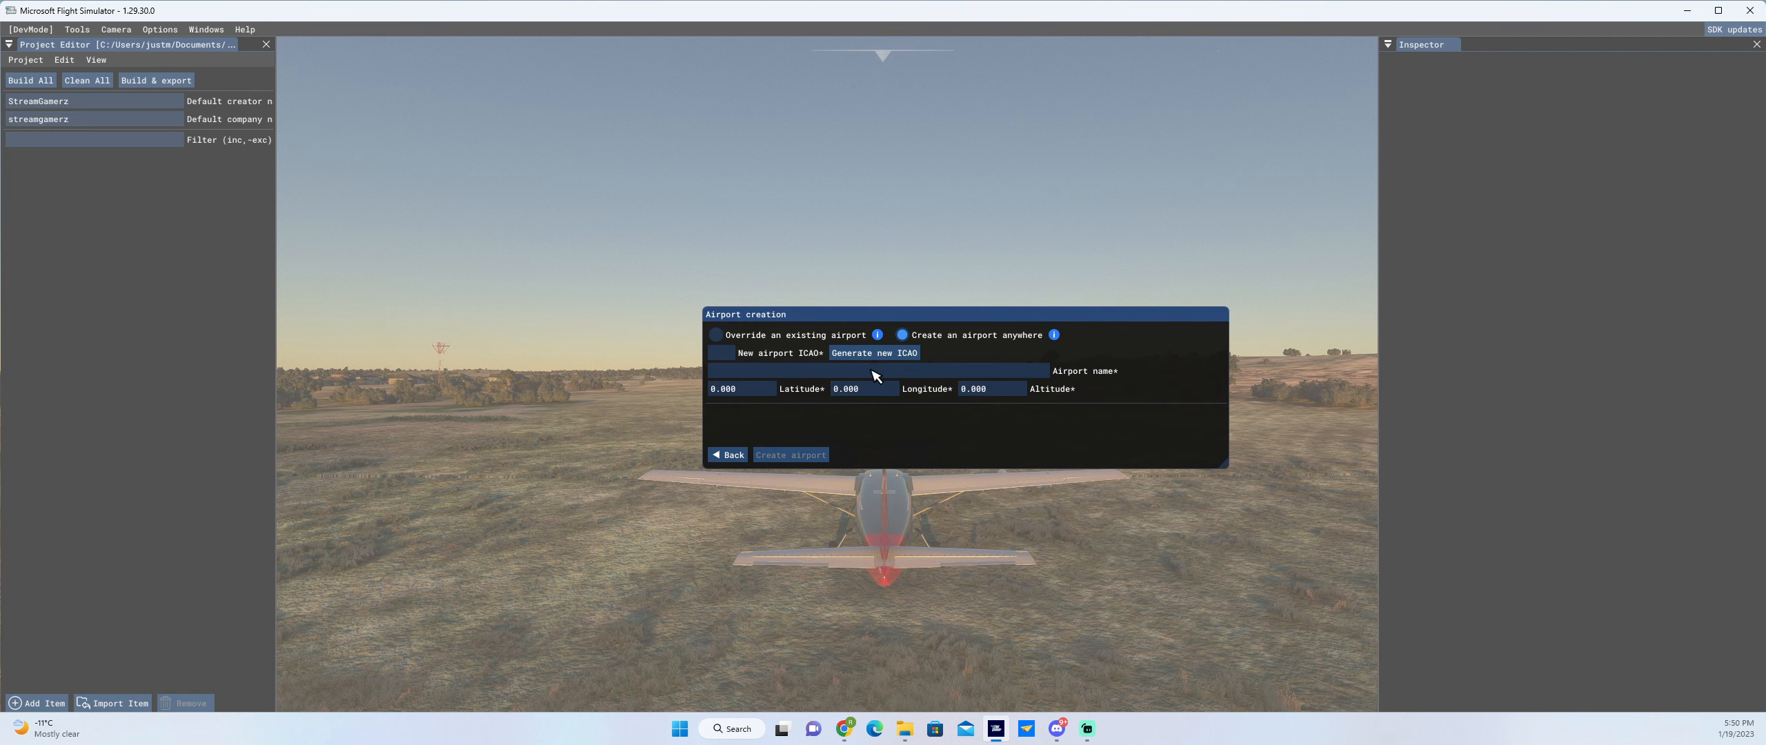
click(727, 355)
click(730, 371)
text(Naujaat Airport)
- Set the airport's latitude to 66.521400, longitude to -86.224701 and altitude to 24, and create the airport
key(alt+Tab)
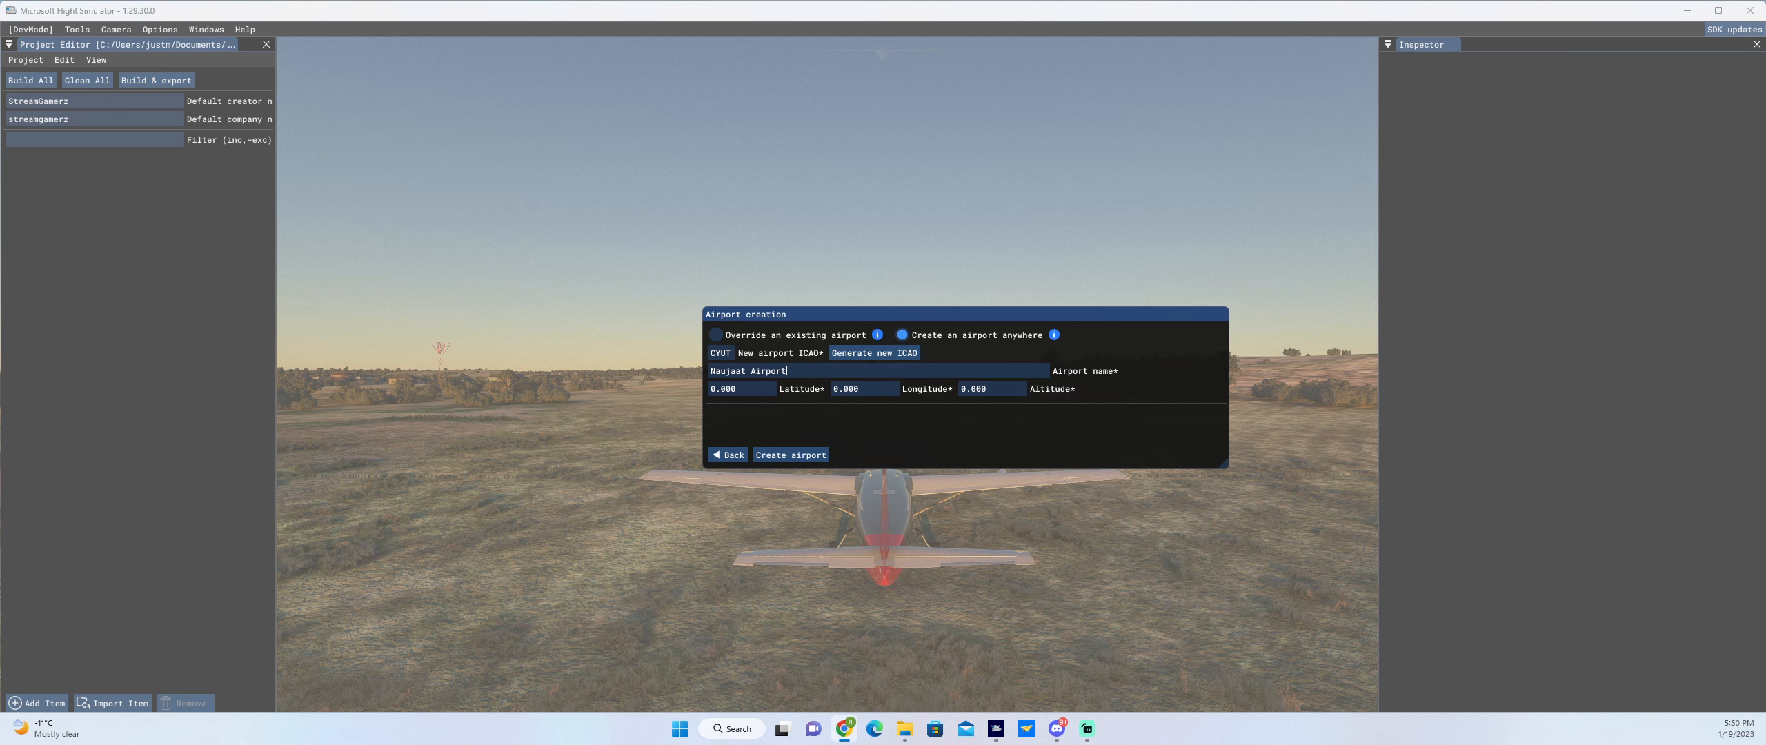
click(765, 387)
click(745, 389)
key(ctrl+v)
click(875, 390)
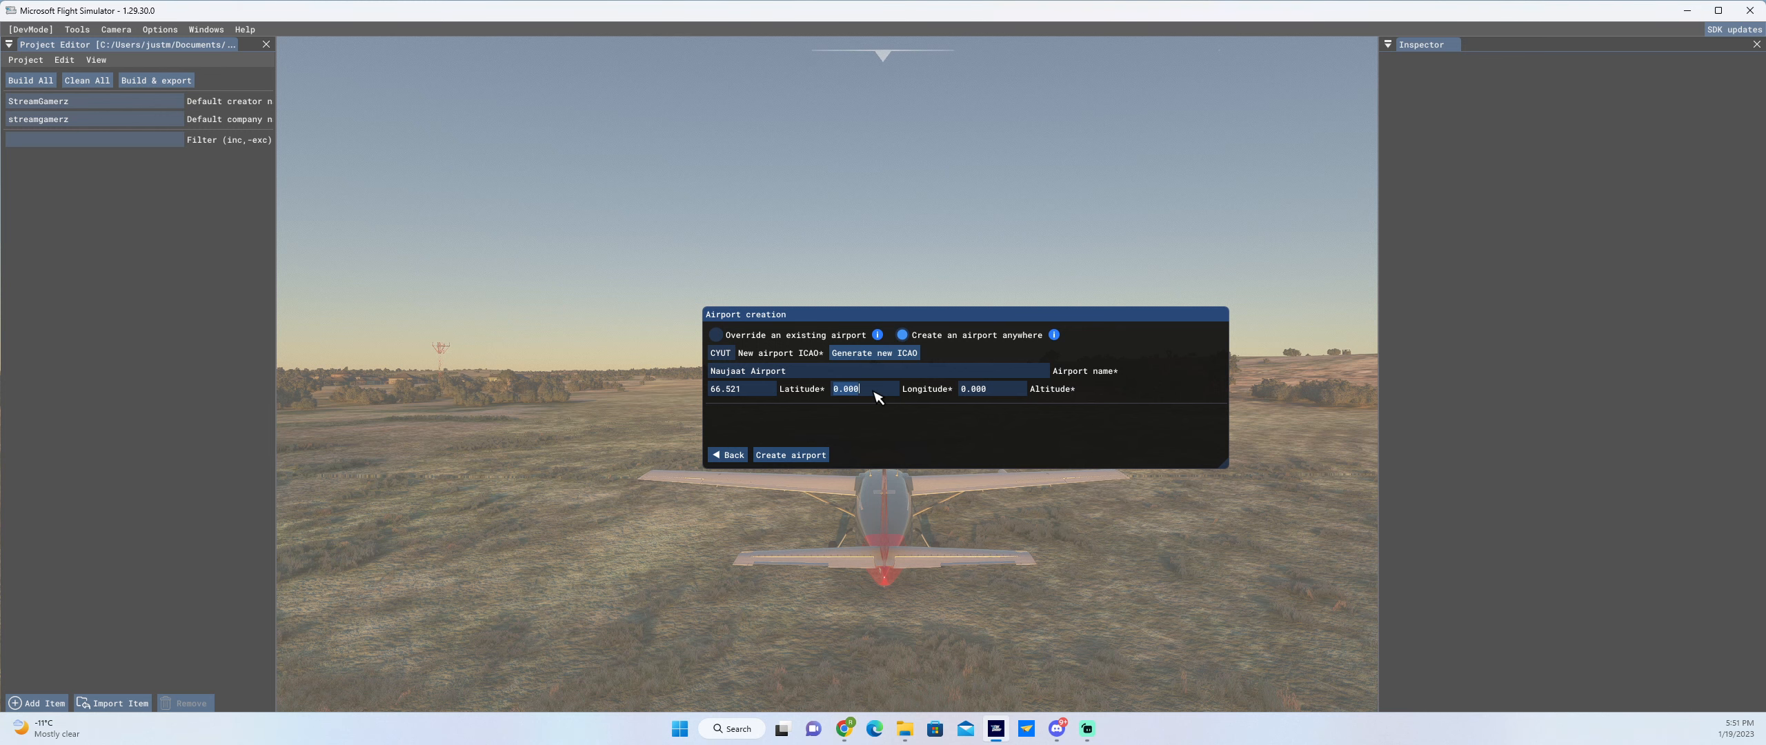
text(-86.224701)
click(1001, 392)
text(24)
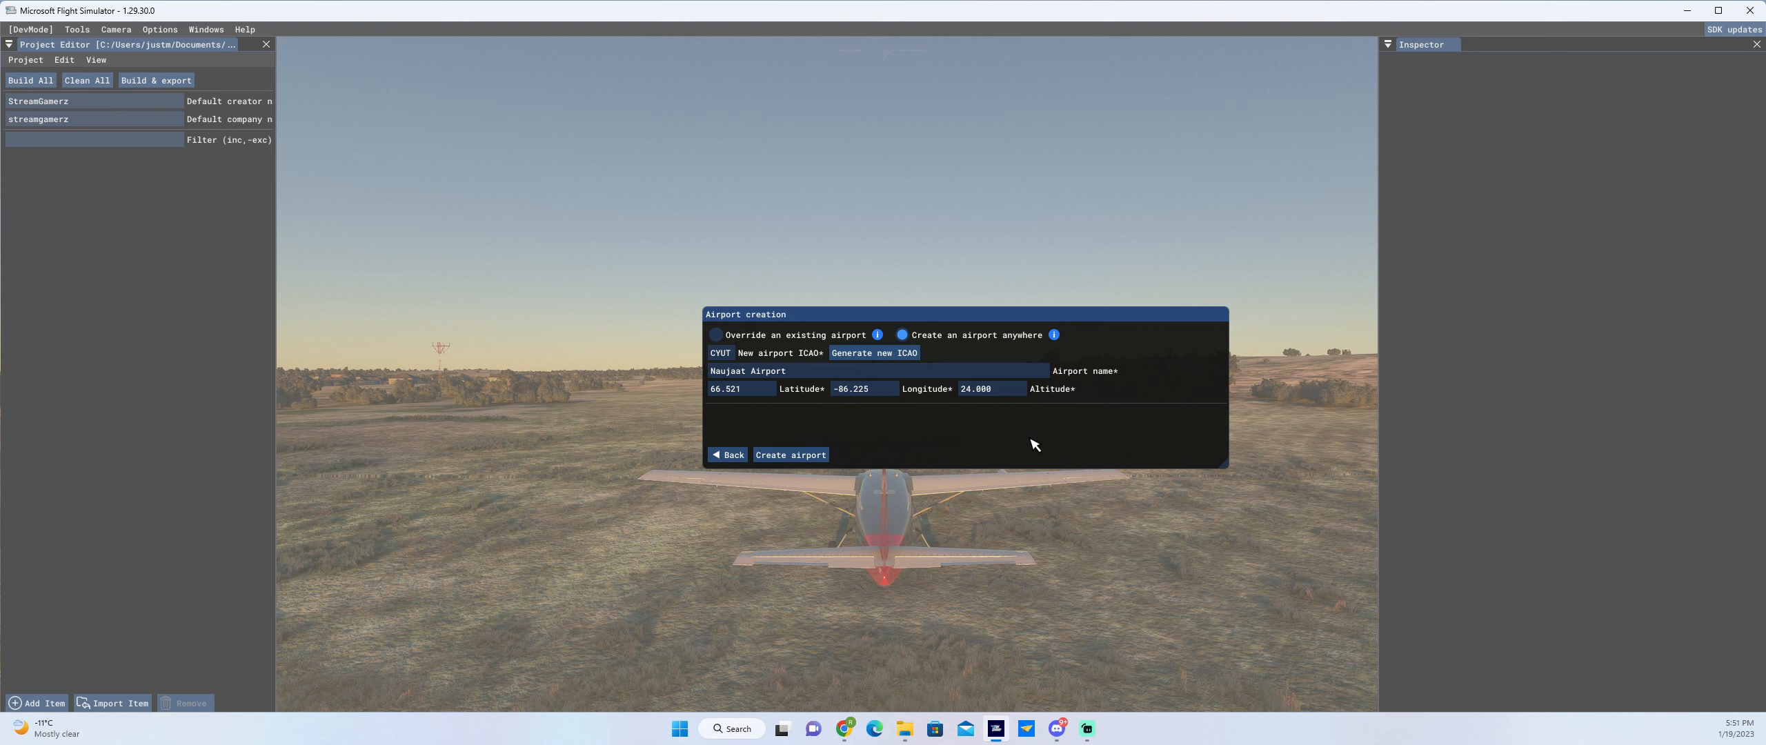
click(791, 455)
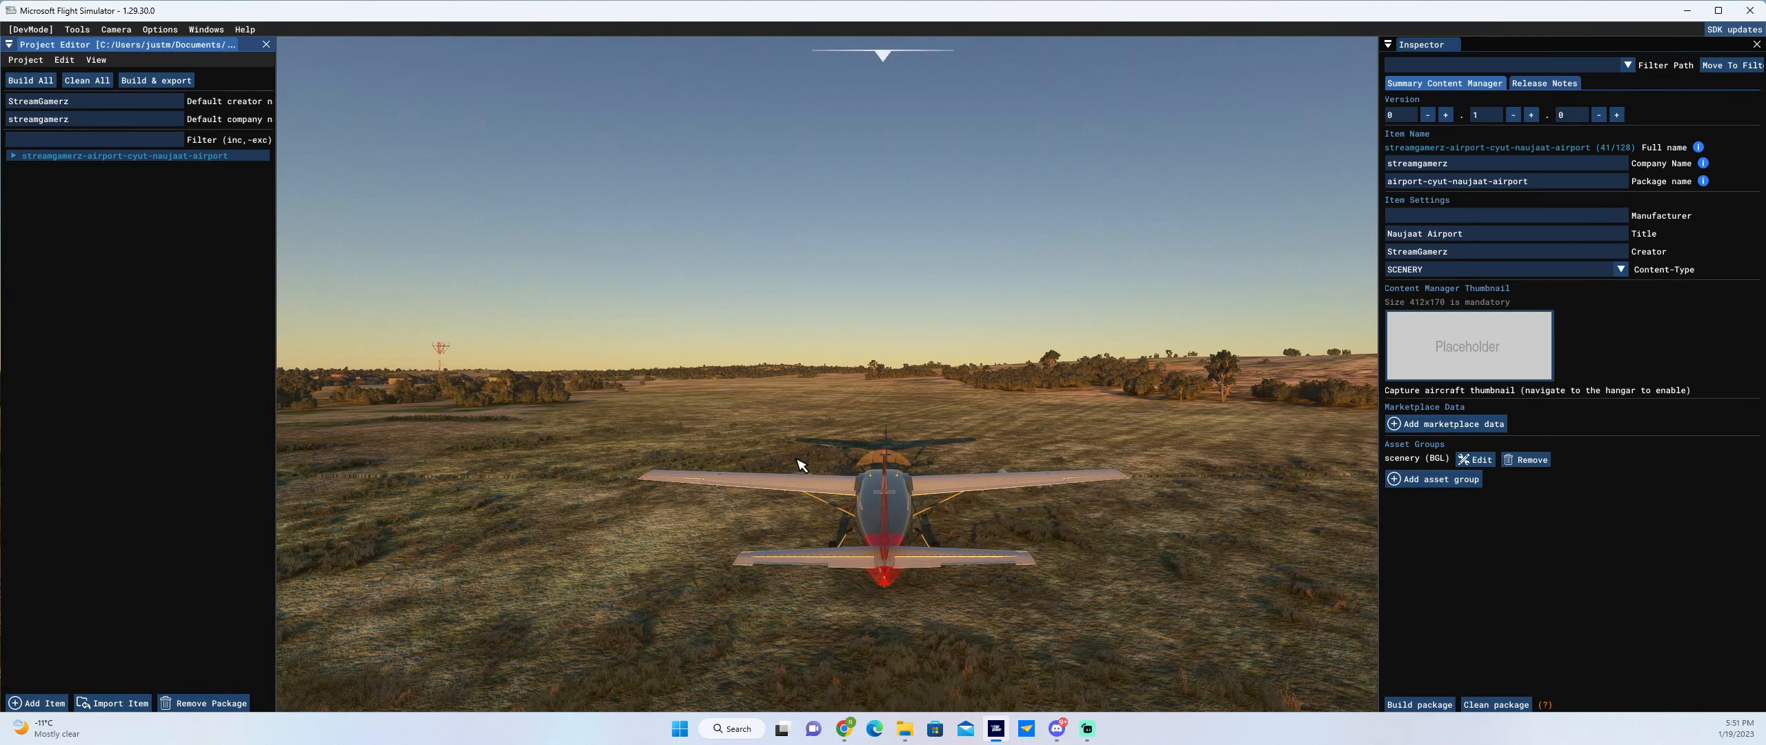
- Load the scenery asset group of the airport-cyut-naujaat-airport package into the Scenery Editor
click(13, 156)
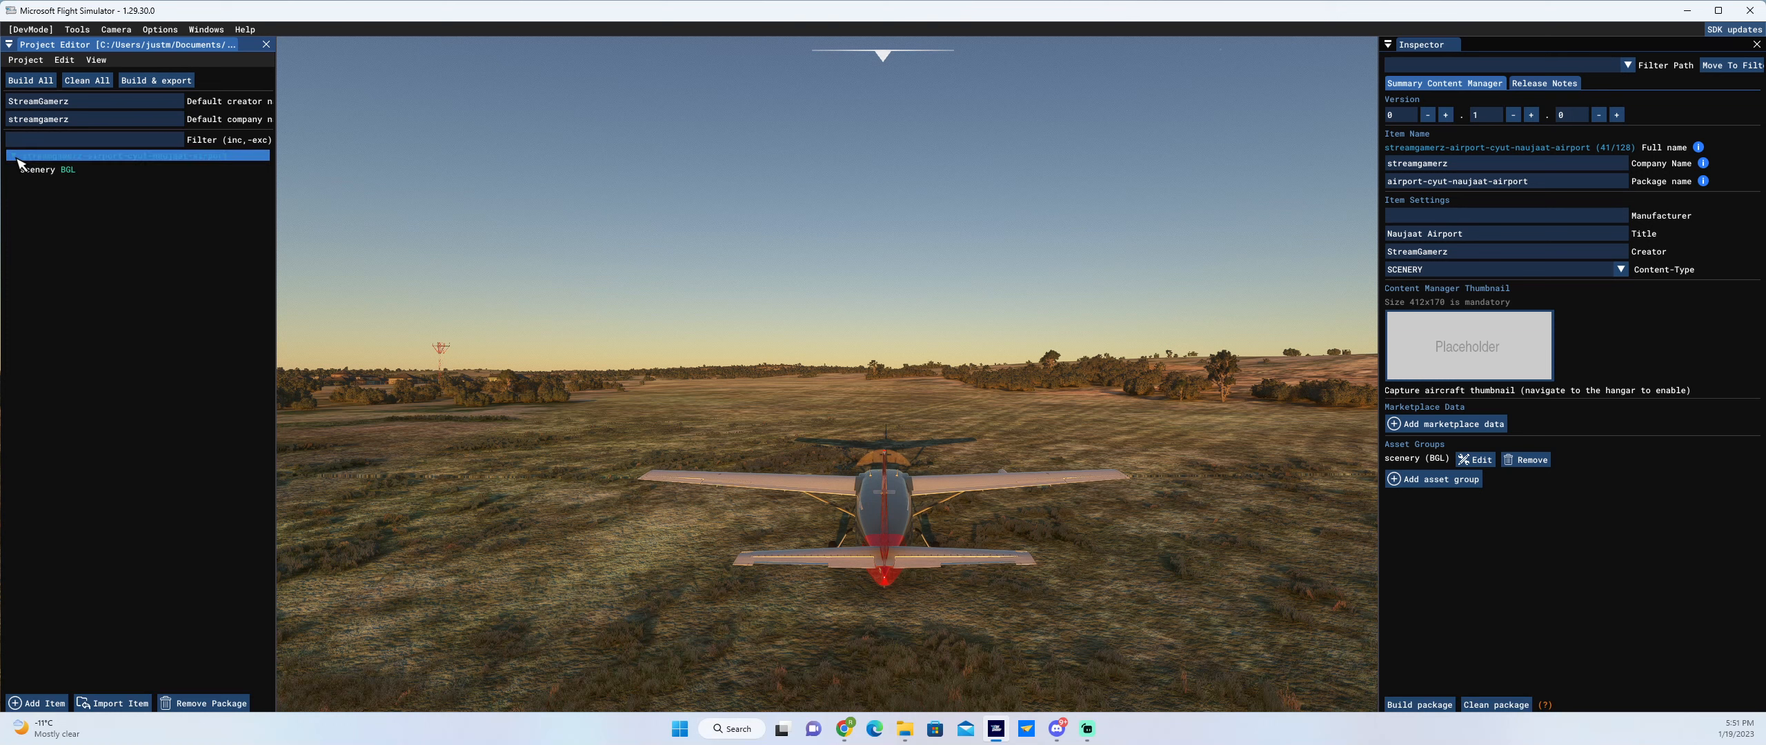
click(32, 170)
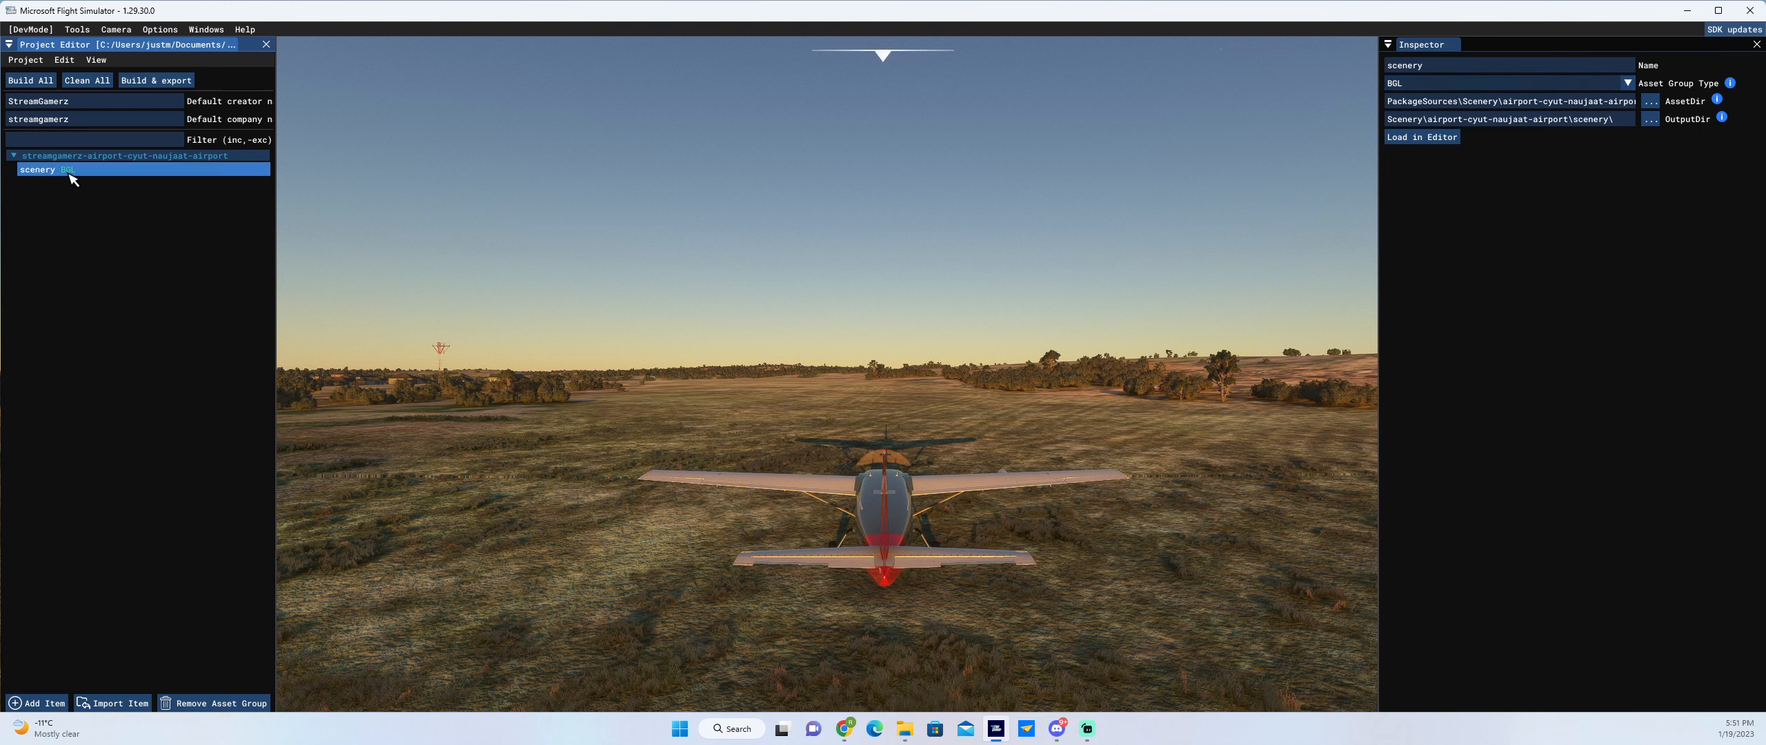
click(1430, 140)
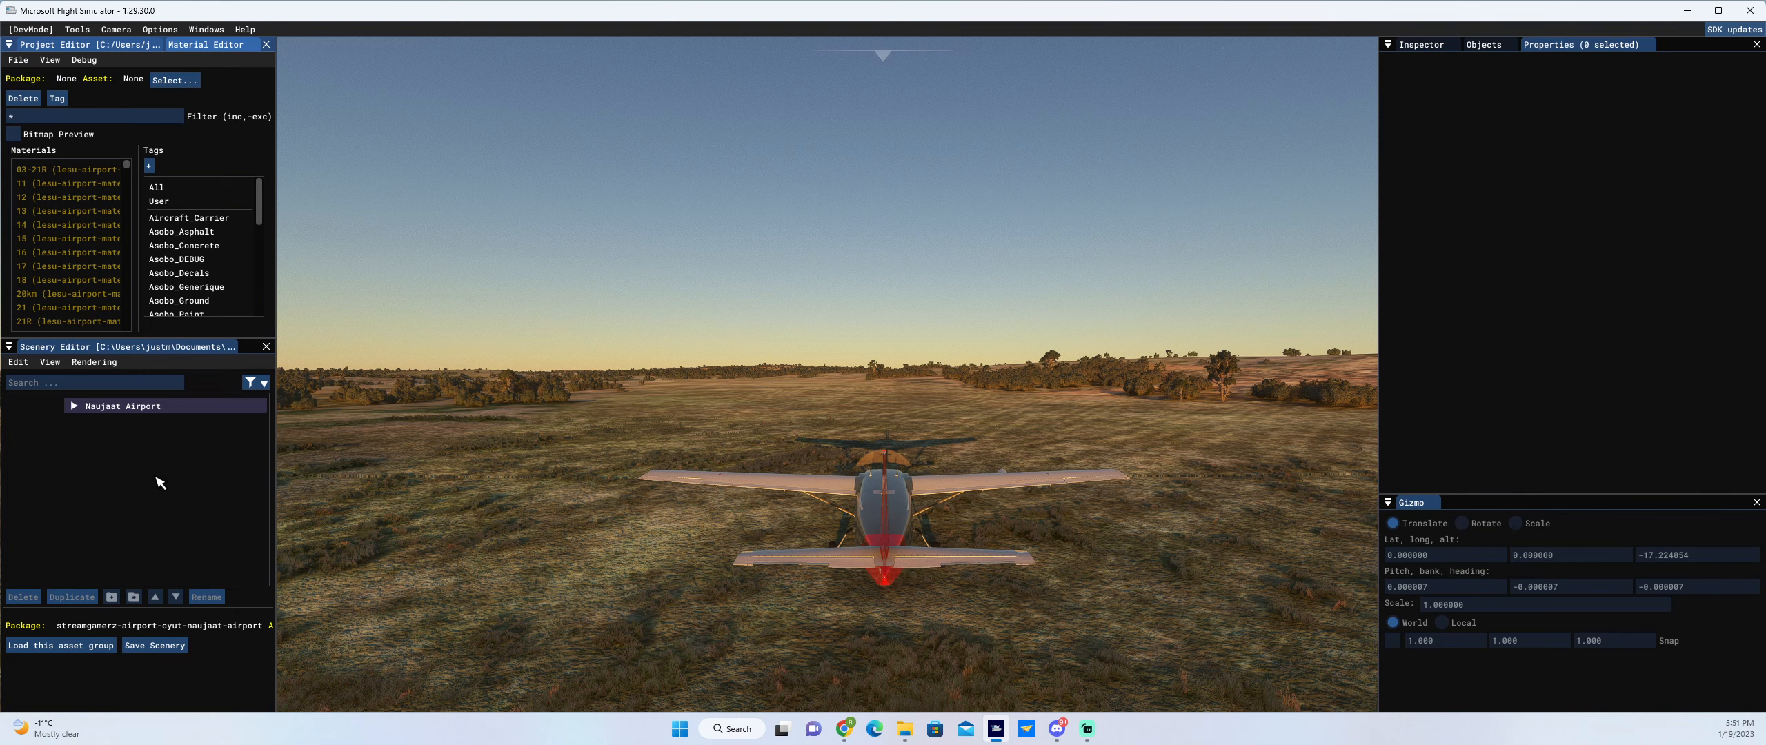
- Examine the airport site and landing strip from above and select the Naujaat Airport object to check its placement
click(141, 405)
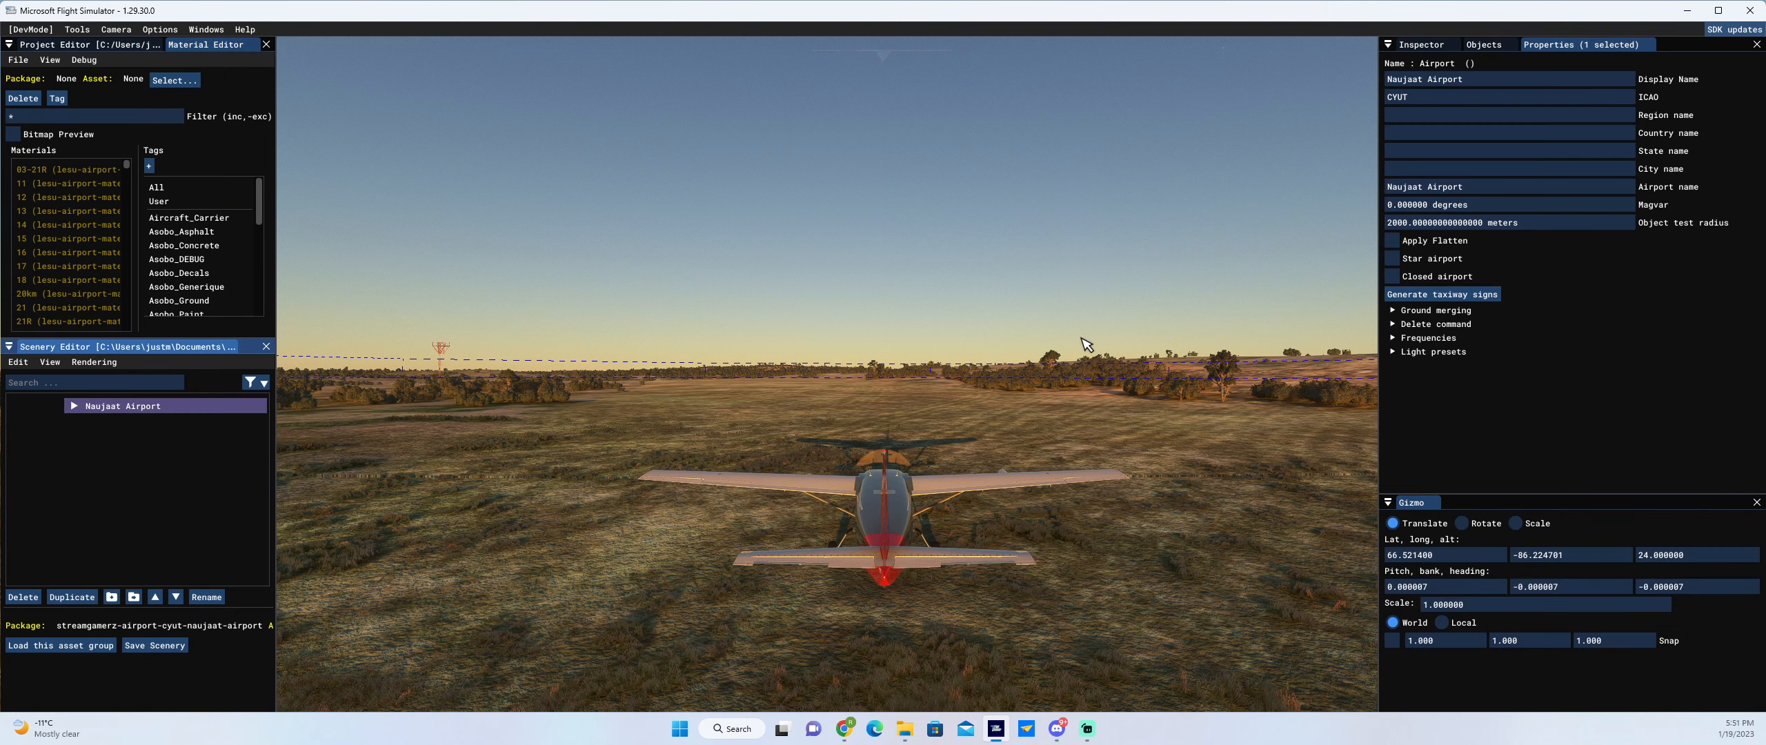
click(1083, 340)
right_drag(1082, 340, 1083, 340)
scroll(1086, 381, down, 10)
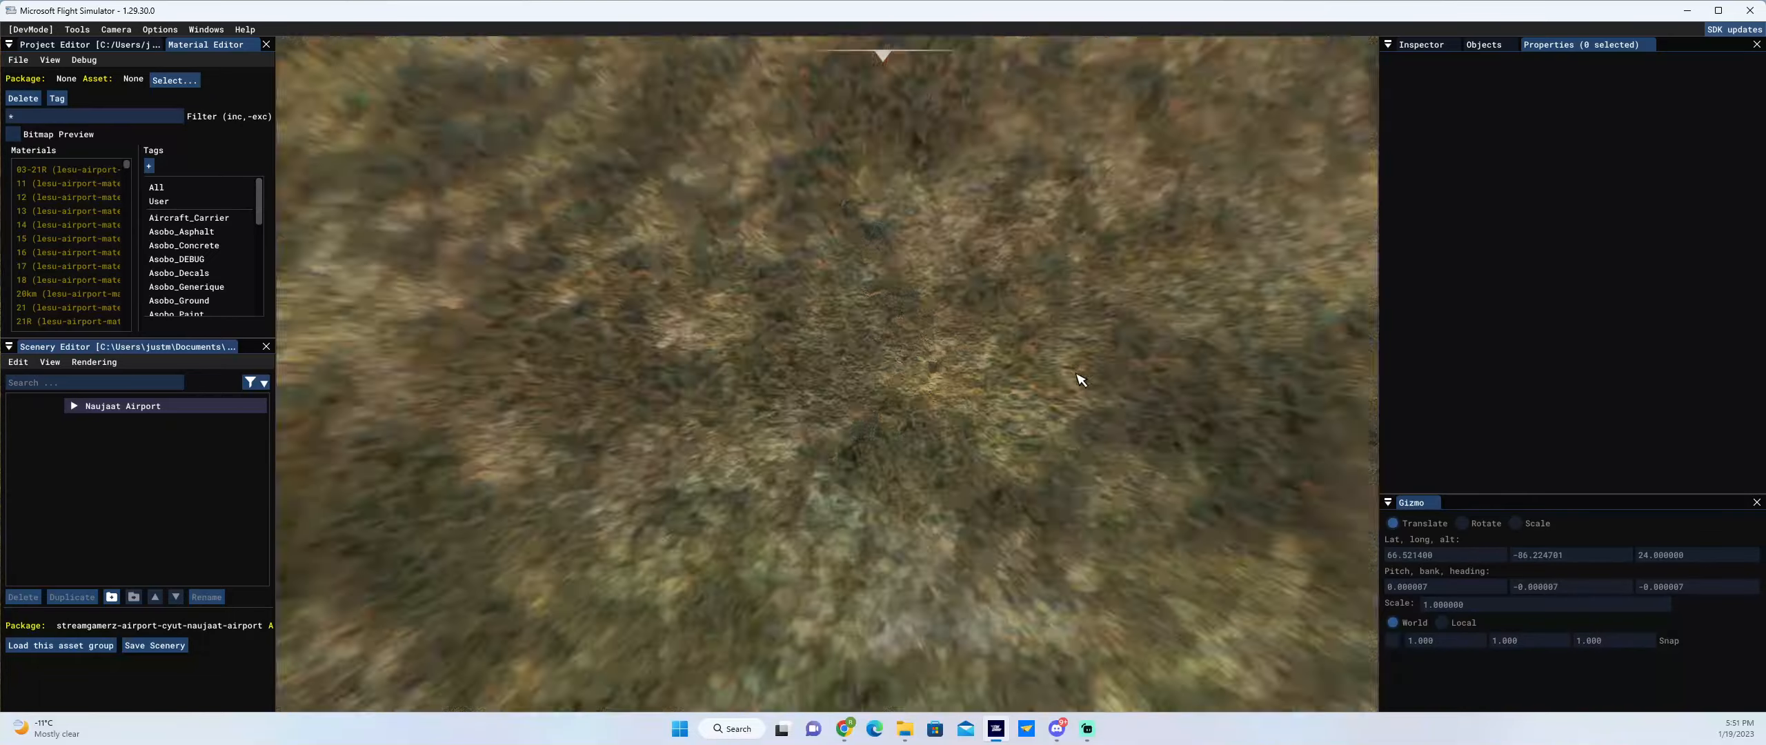
scroll(1033, 385, down, 10)
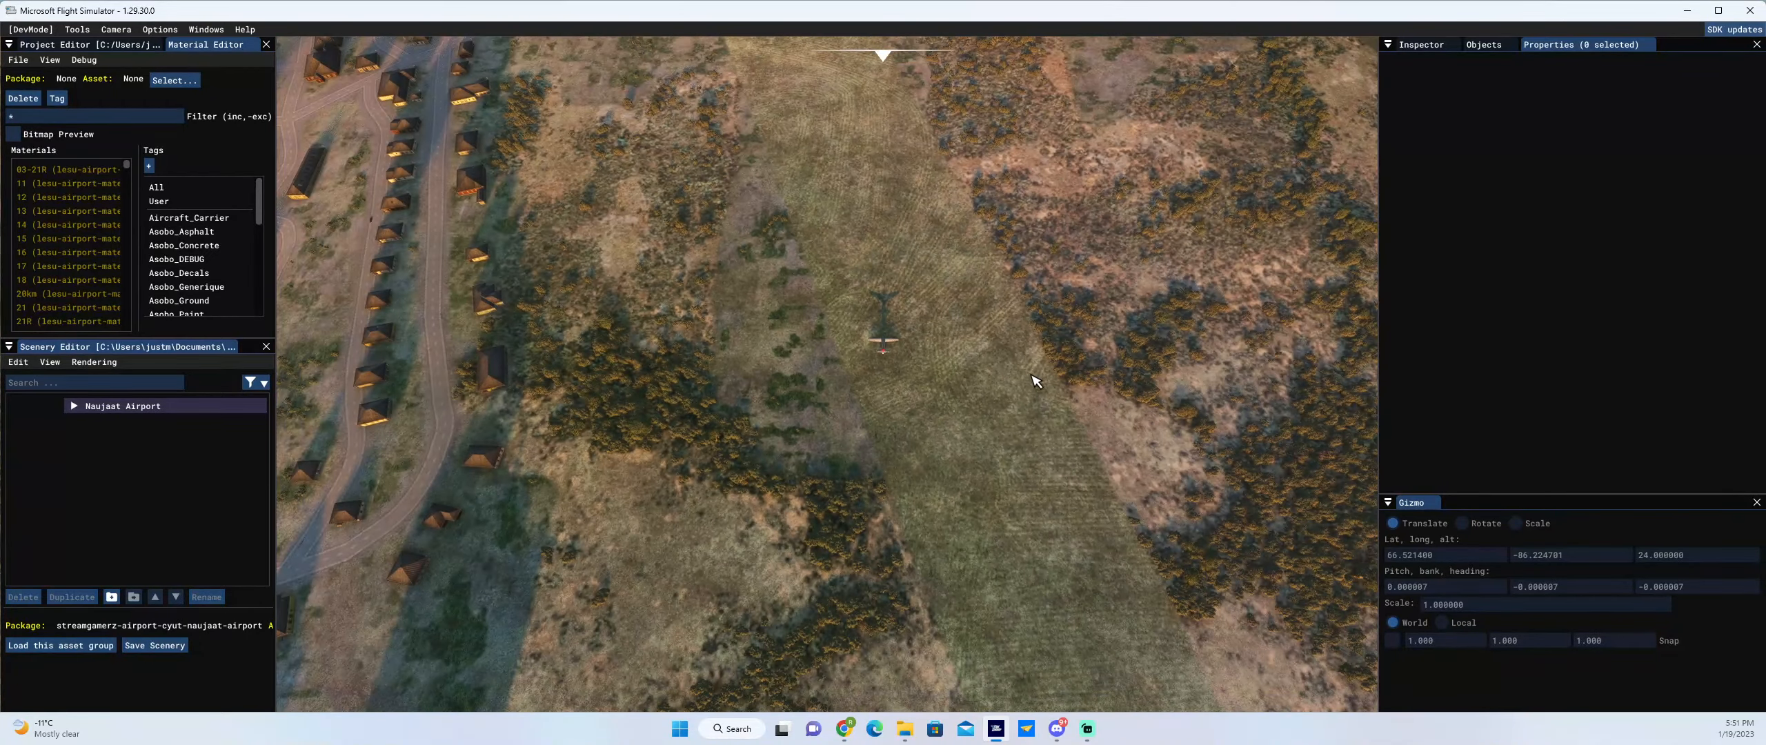
scroll(1033, 380, down, 10)
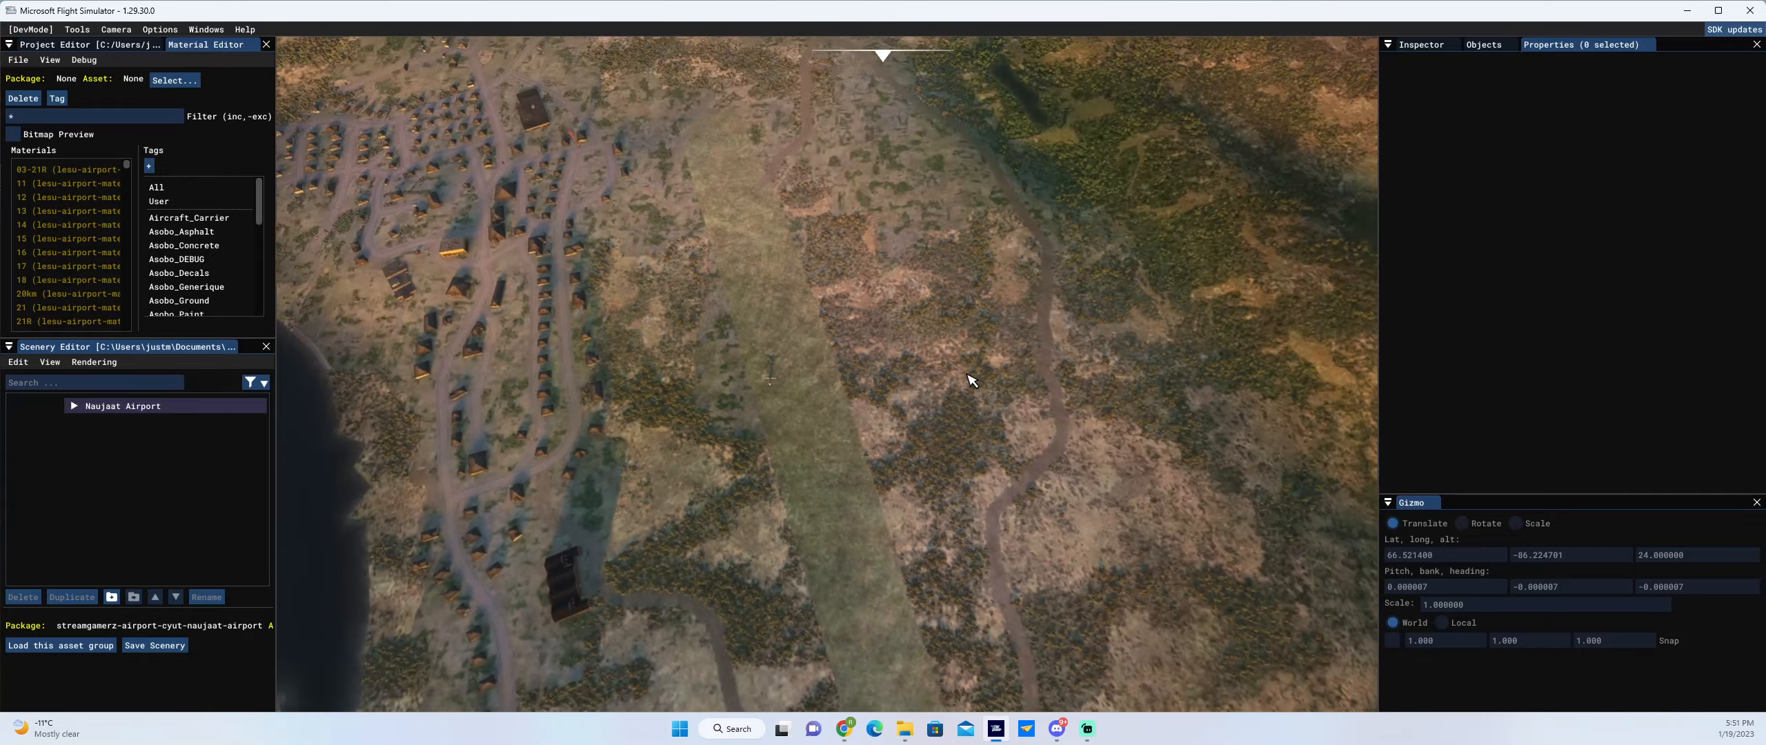
scroll(970, 379, down, 8)
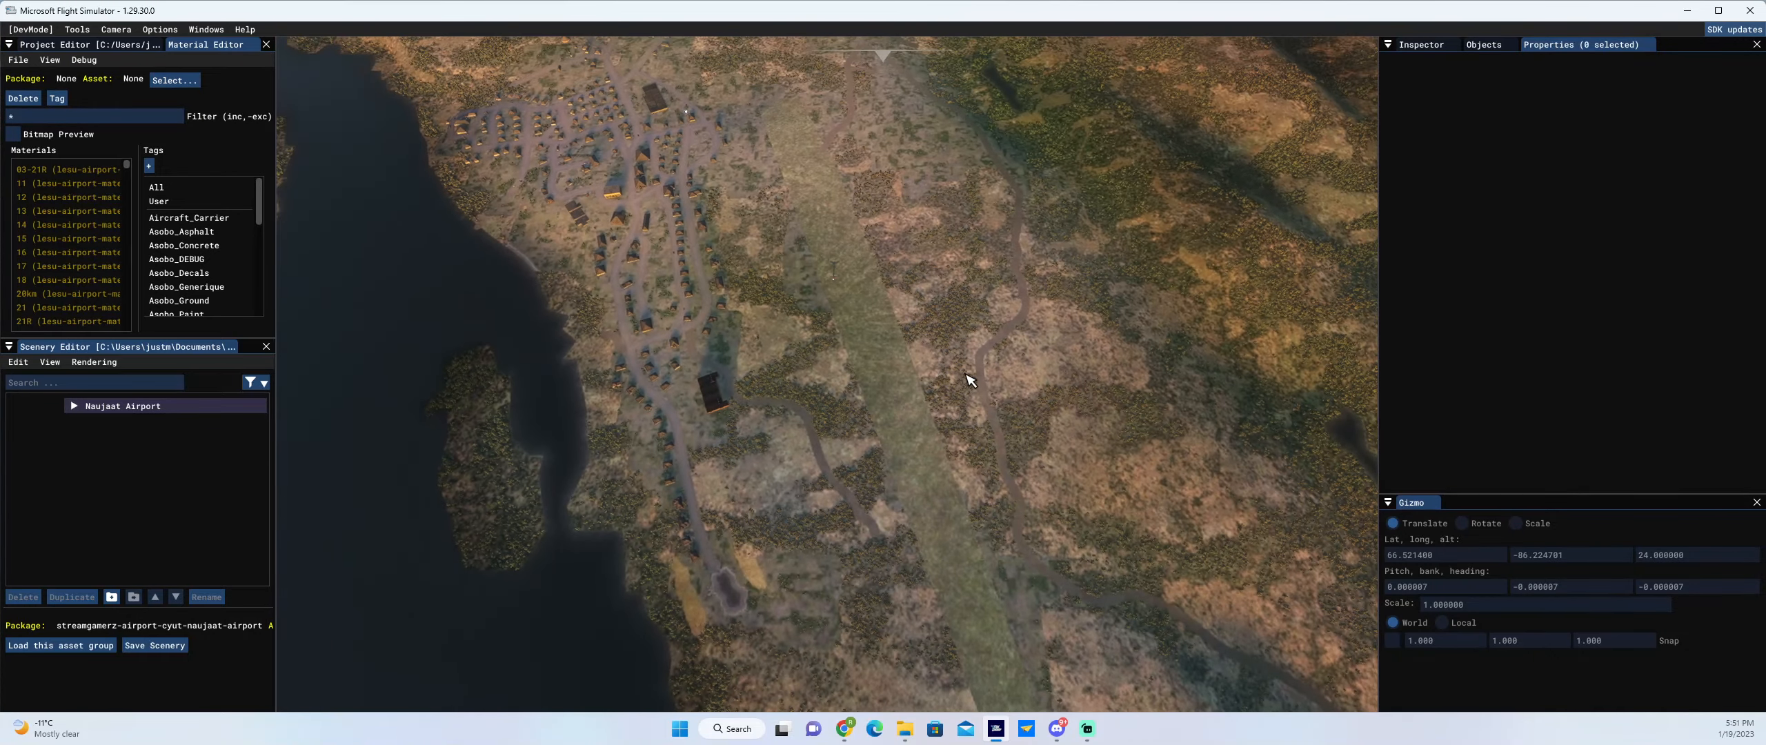
scroll(971, 381, up, 3)
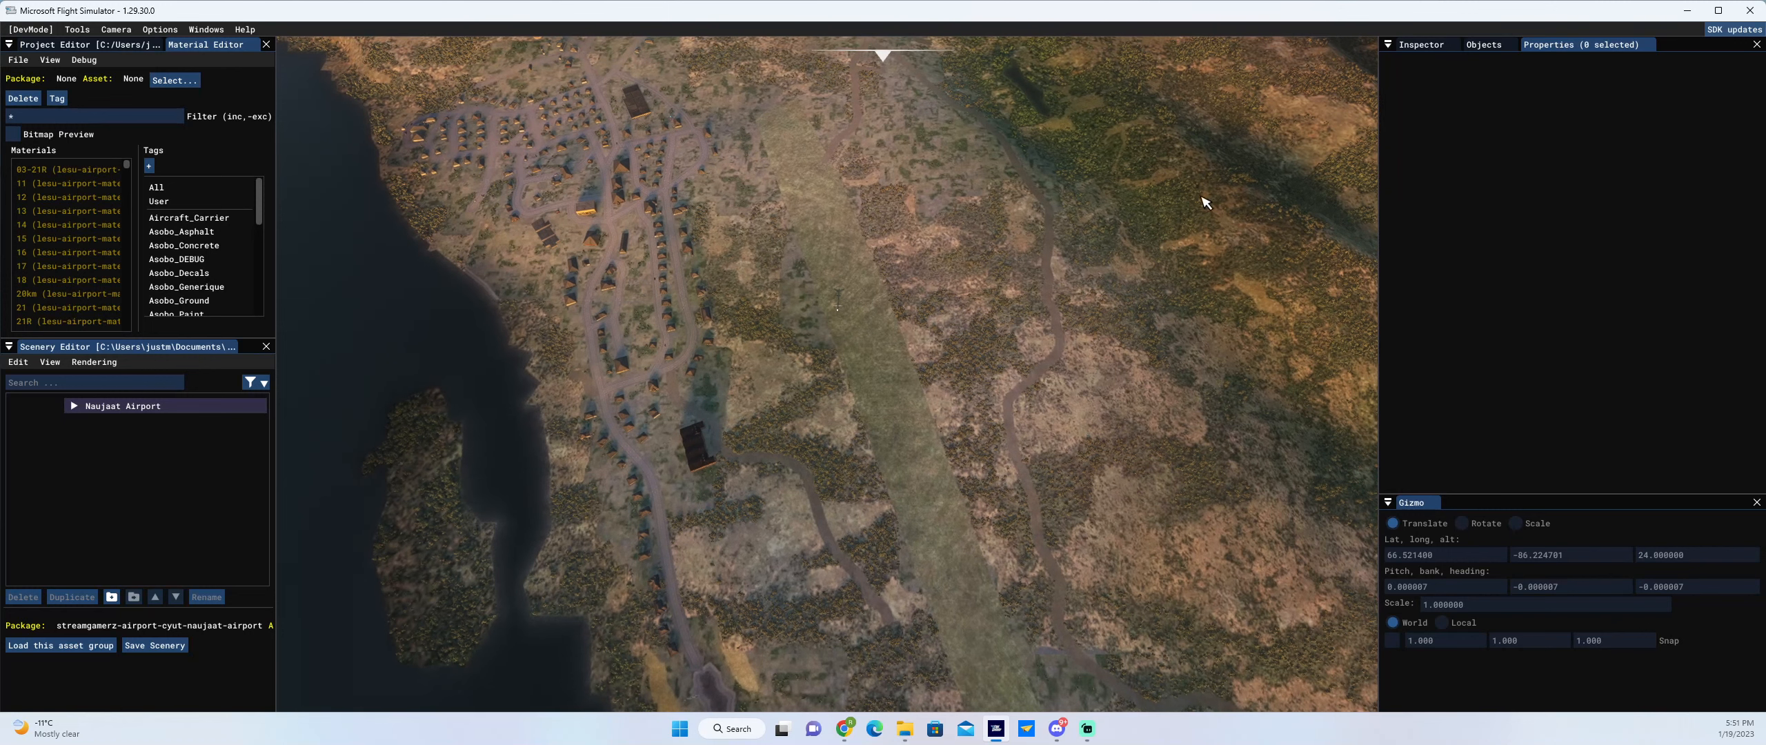
click(141, 407)
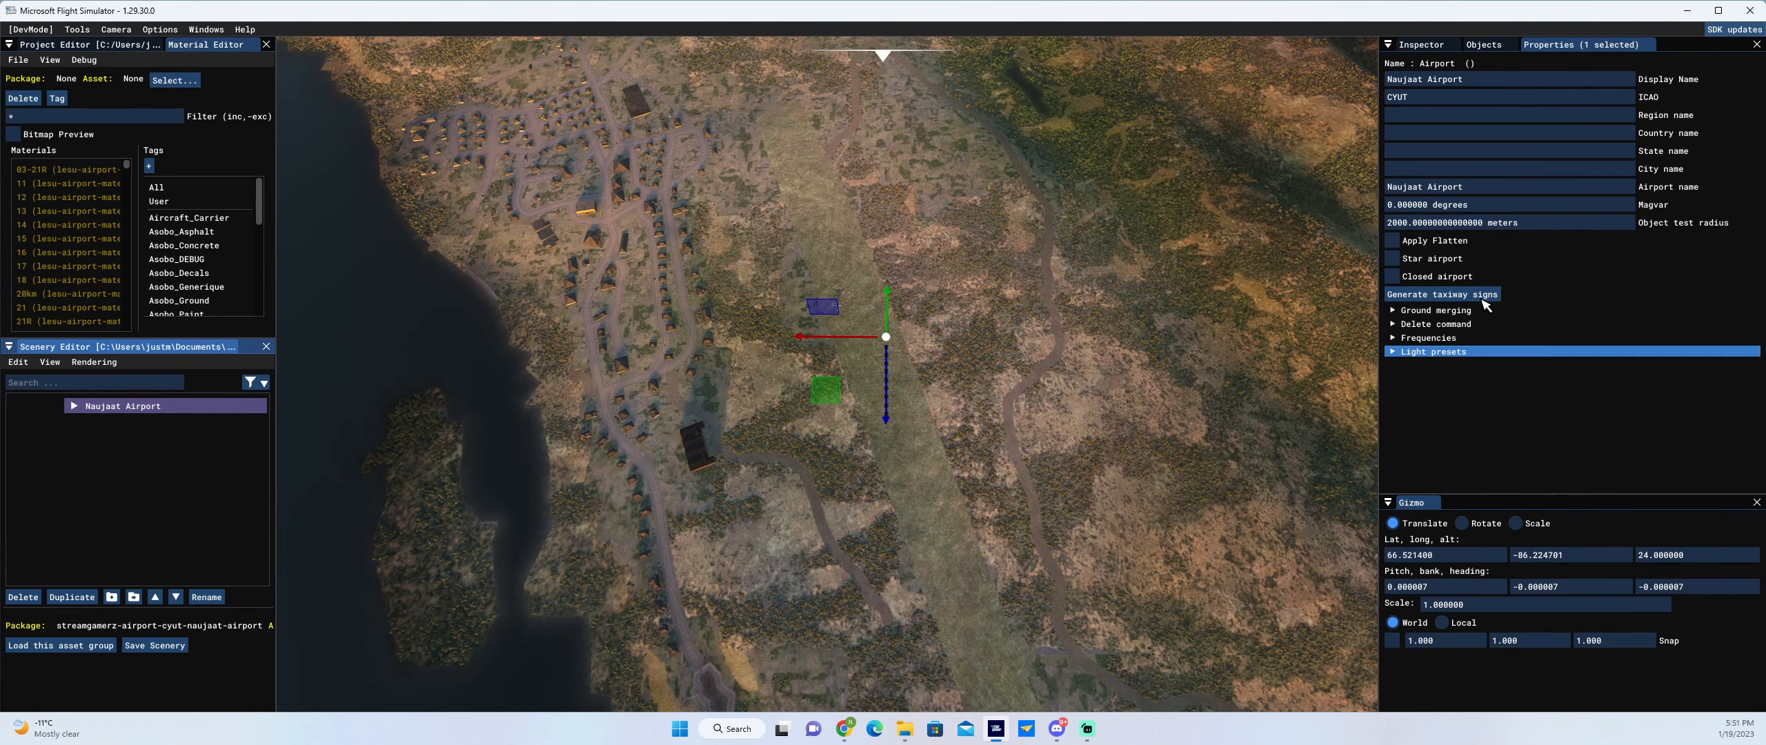
click(1554, 46)
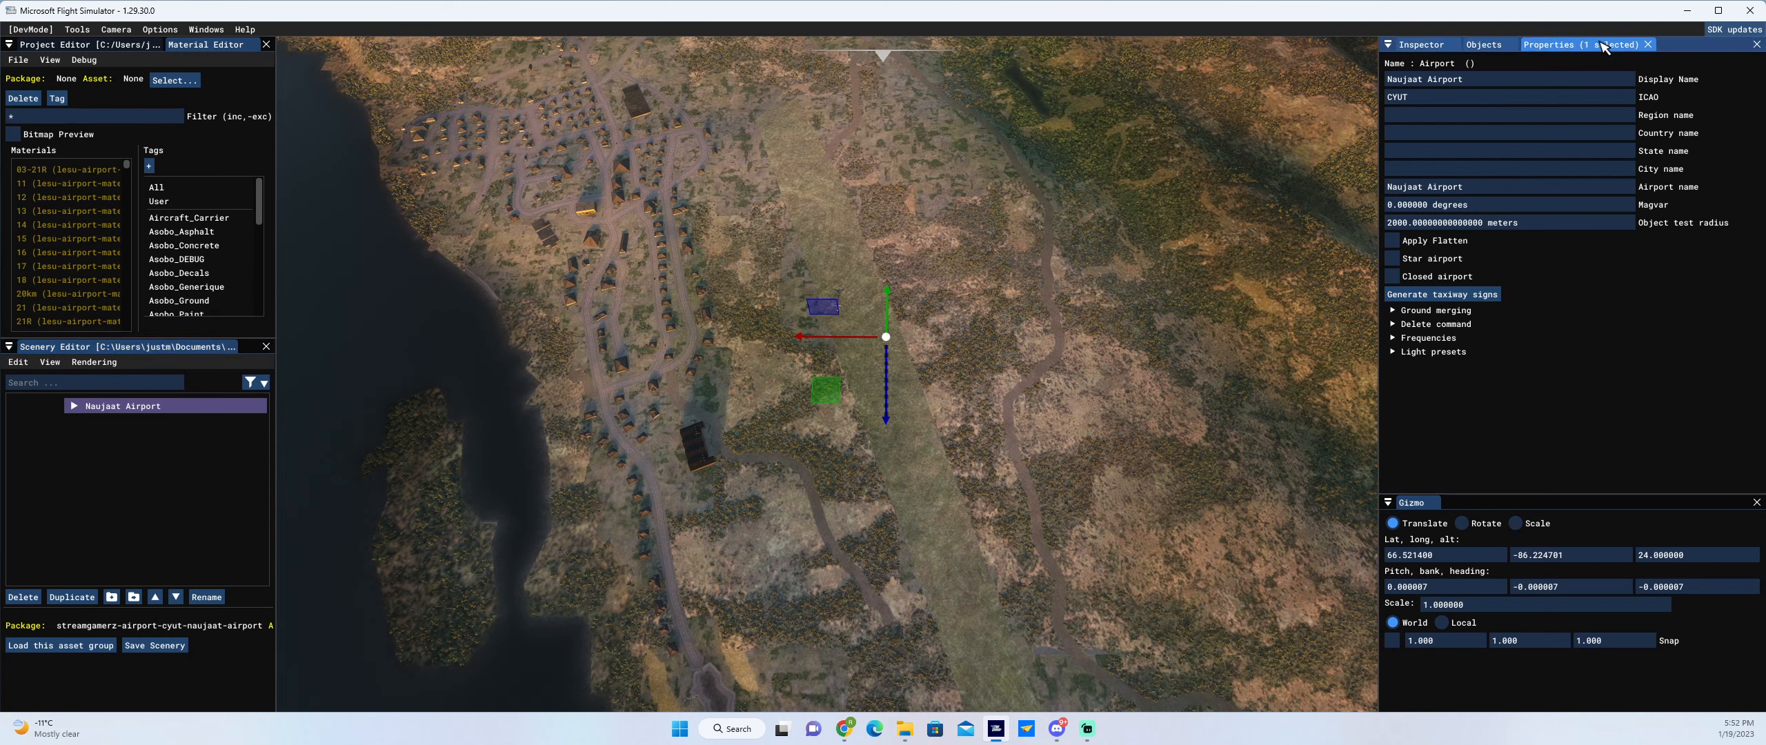
click(50, 362)
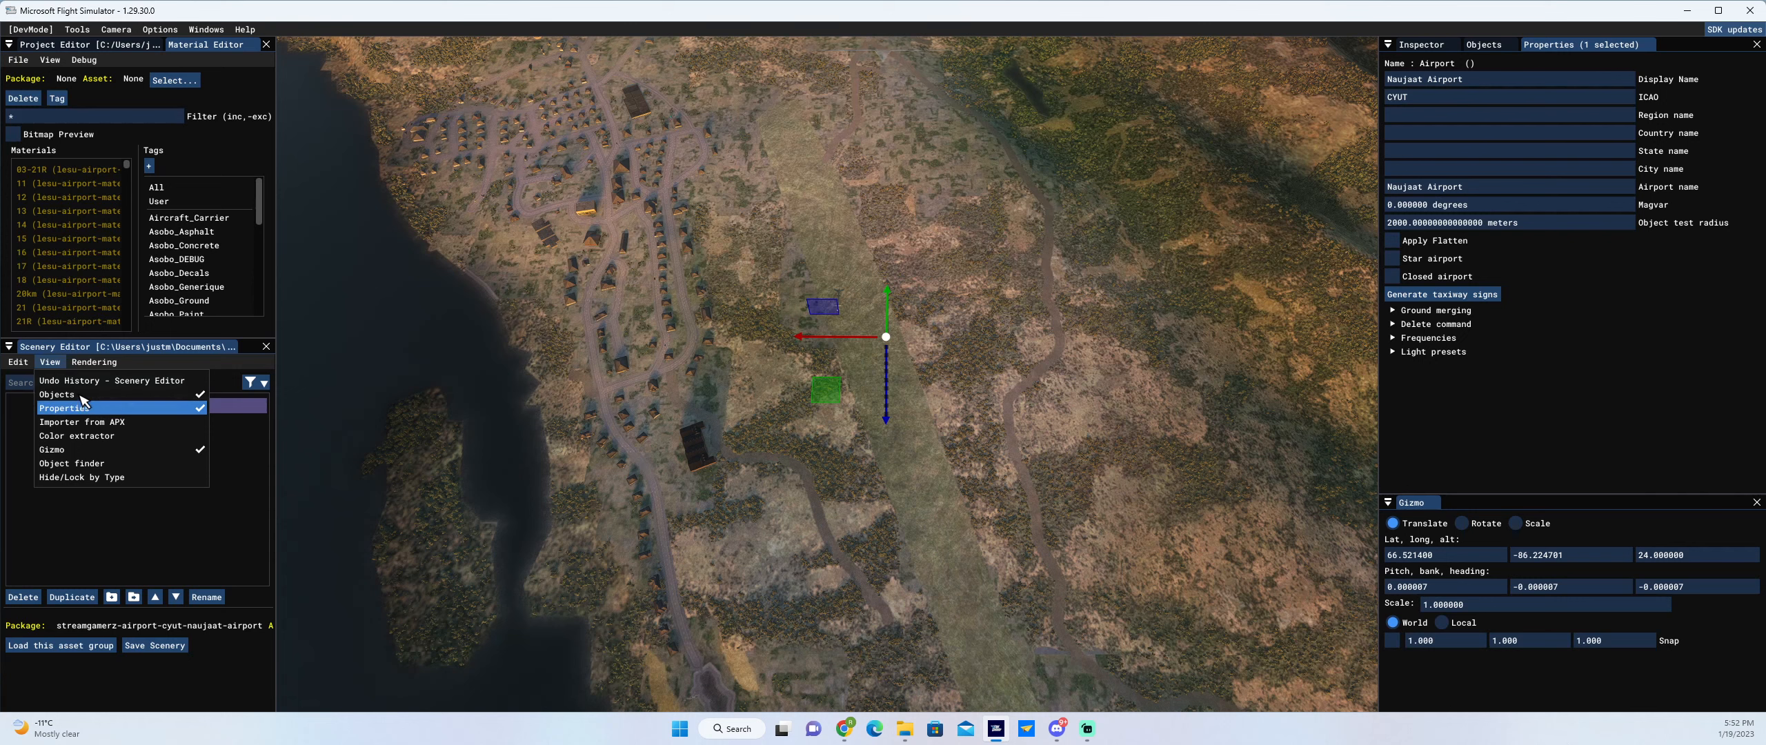
click(896, 283)
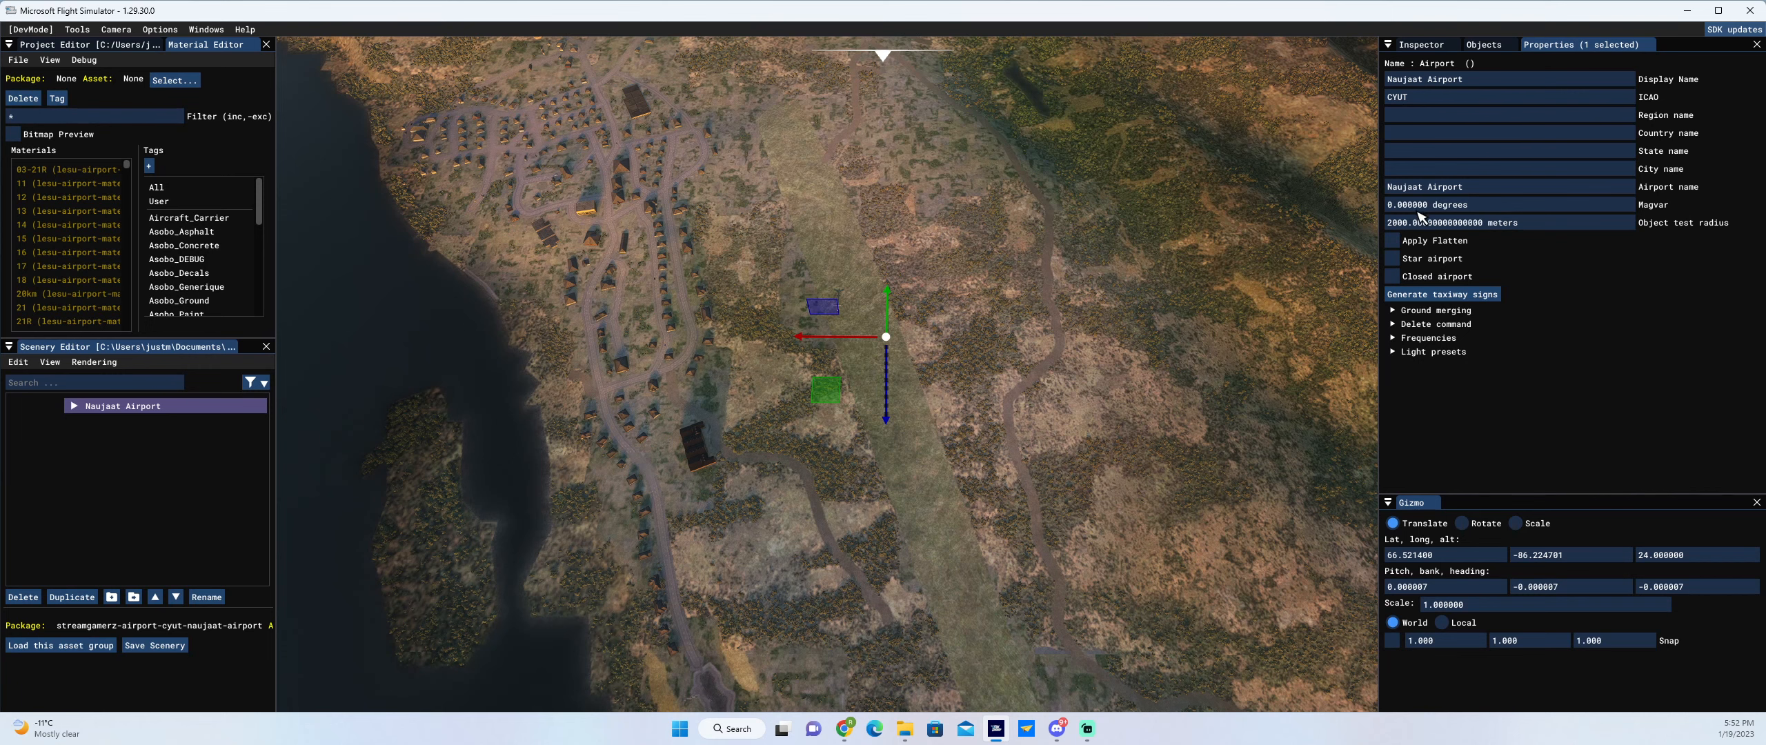
- Set the Naujaat Airport object test radius to 1000 meters and mark it as a star airport
click(178, 411)
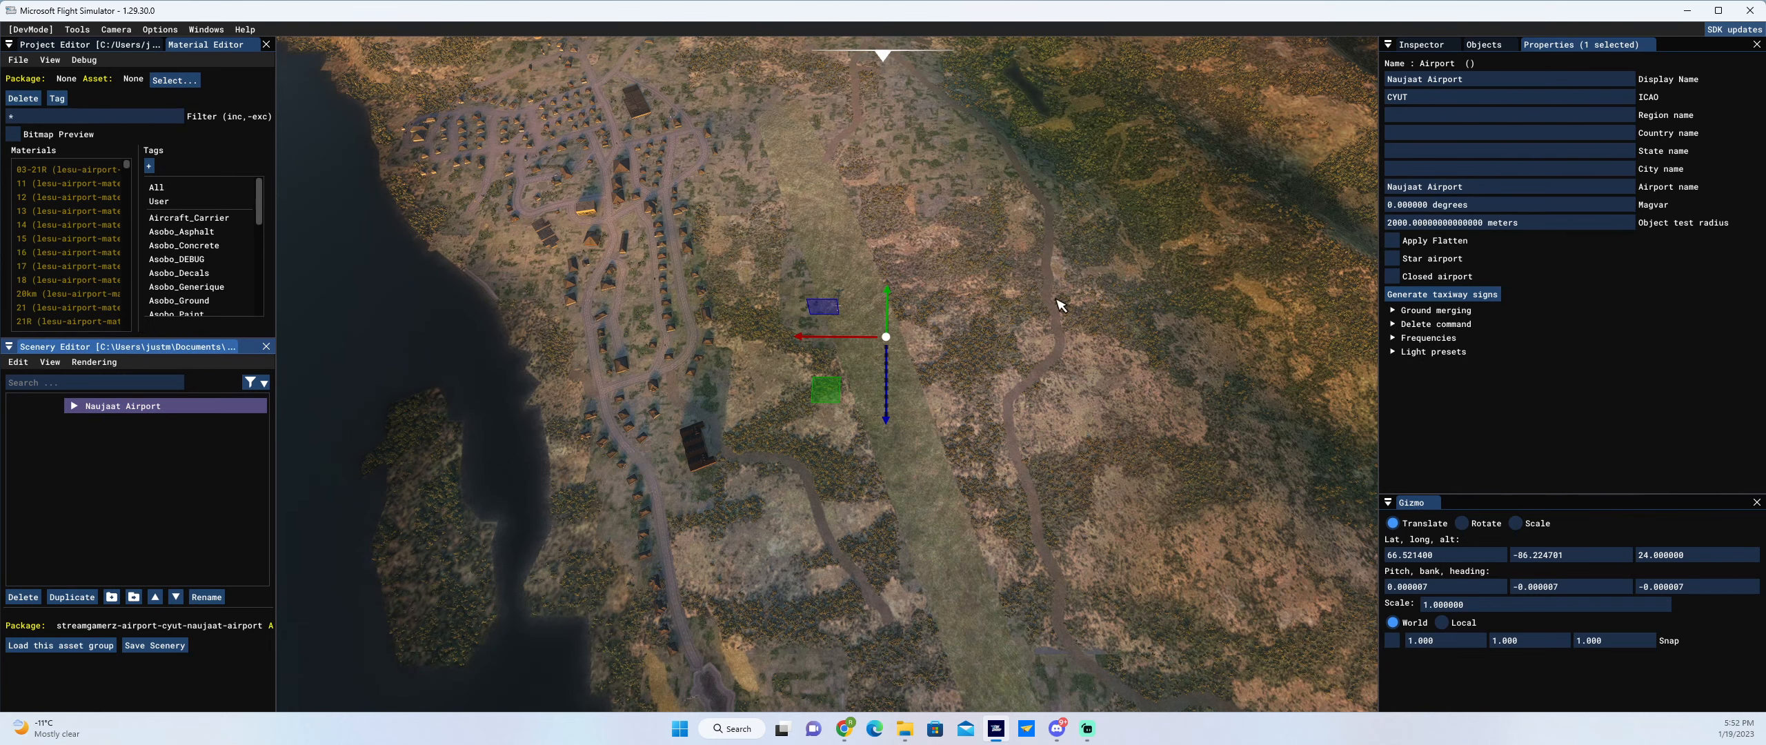
scroll(1060, 305, down, 8)
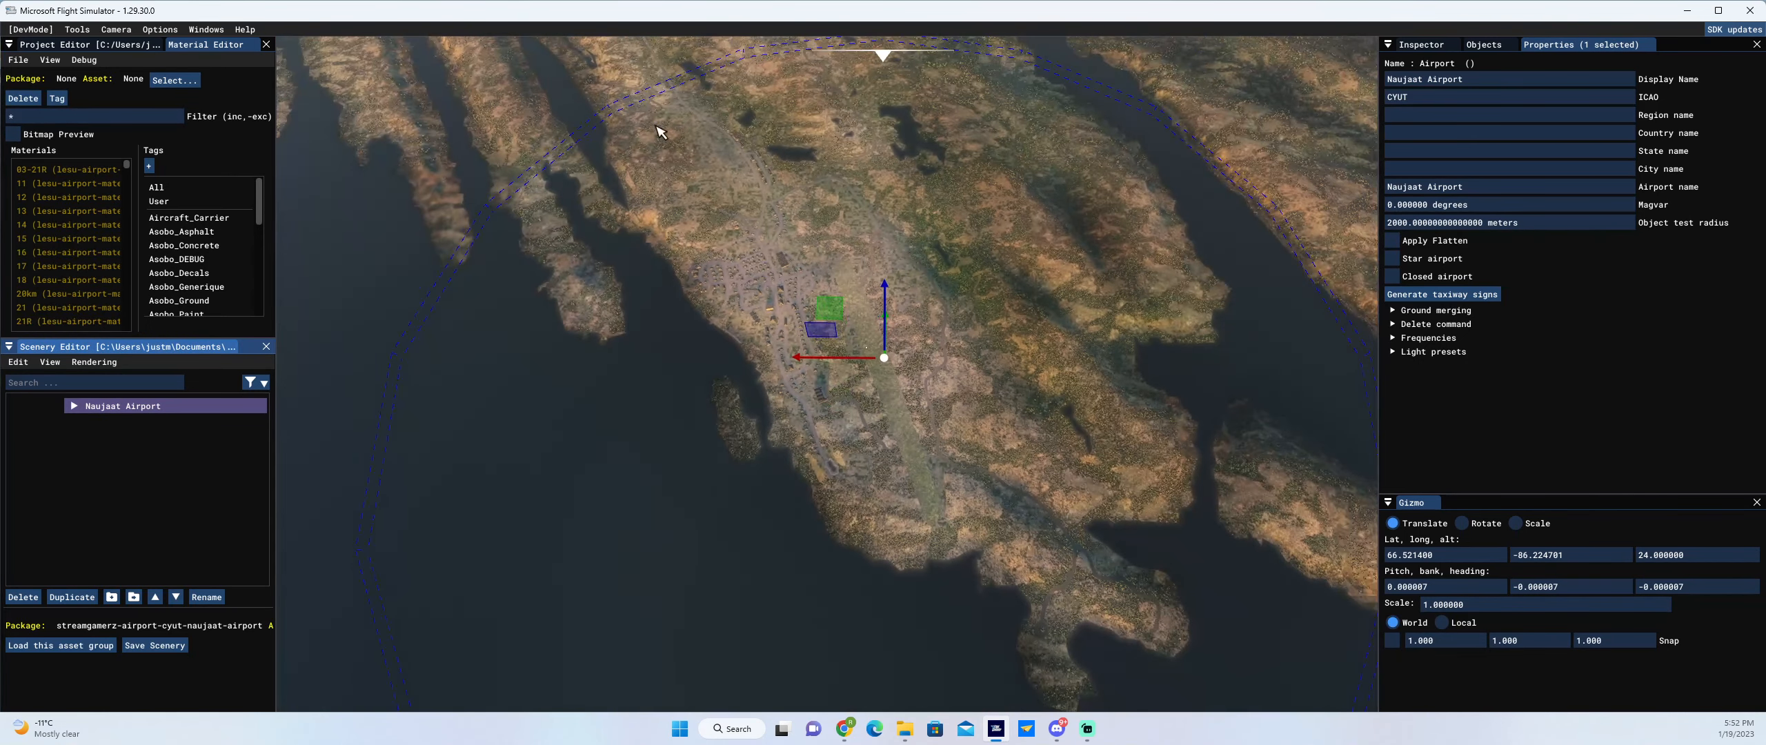
click(1488, 223)
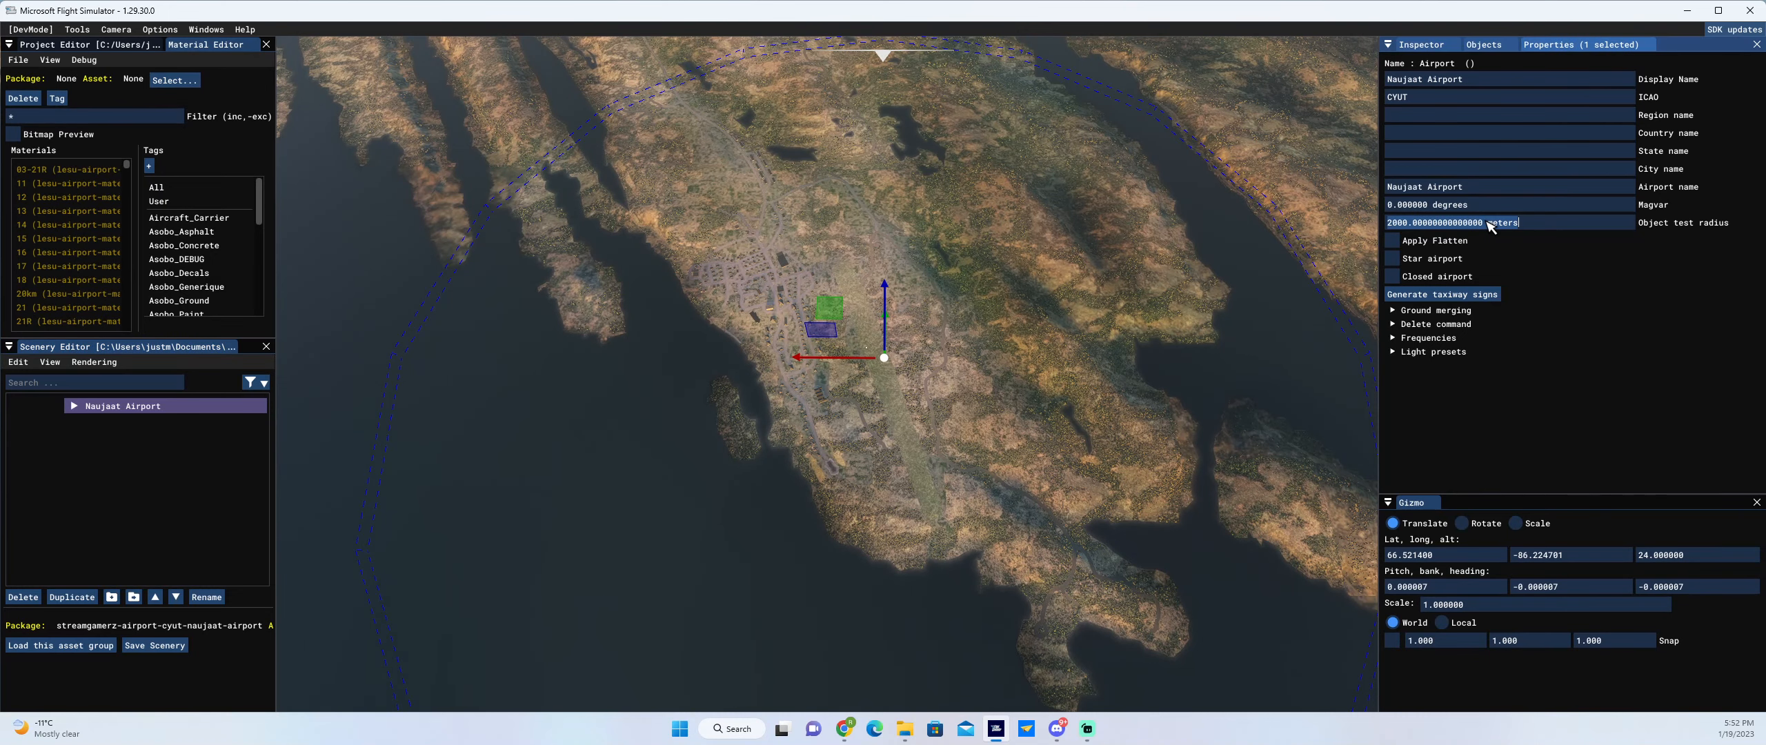
key(ctrl+a)
text(1000)
key(Return)
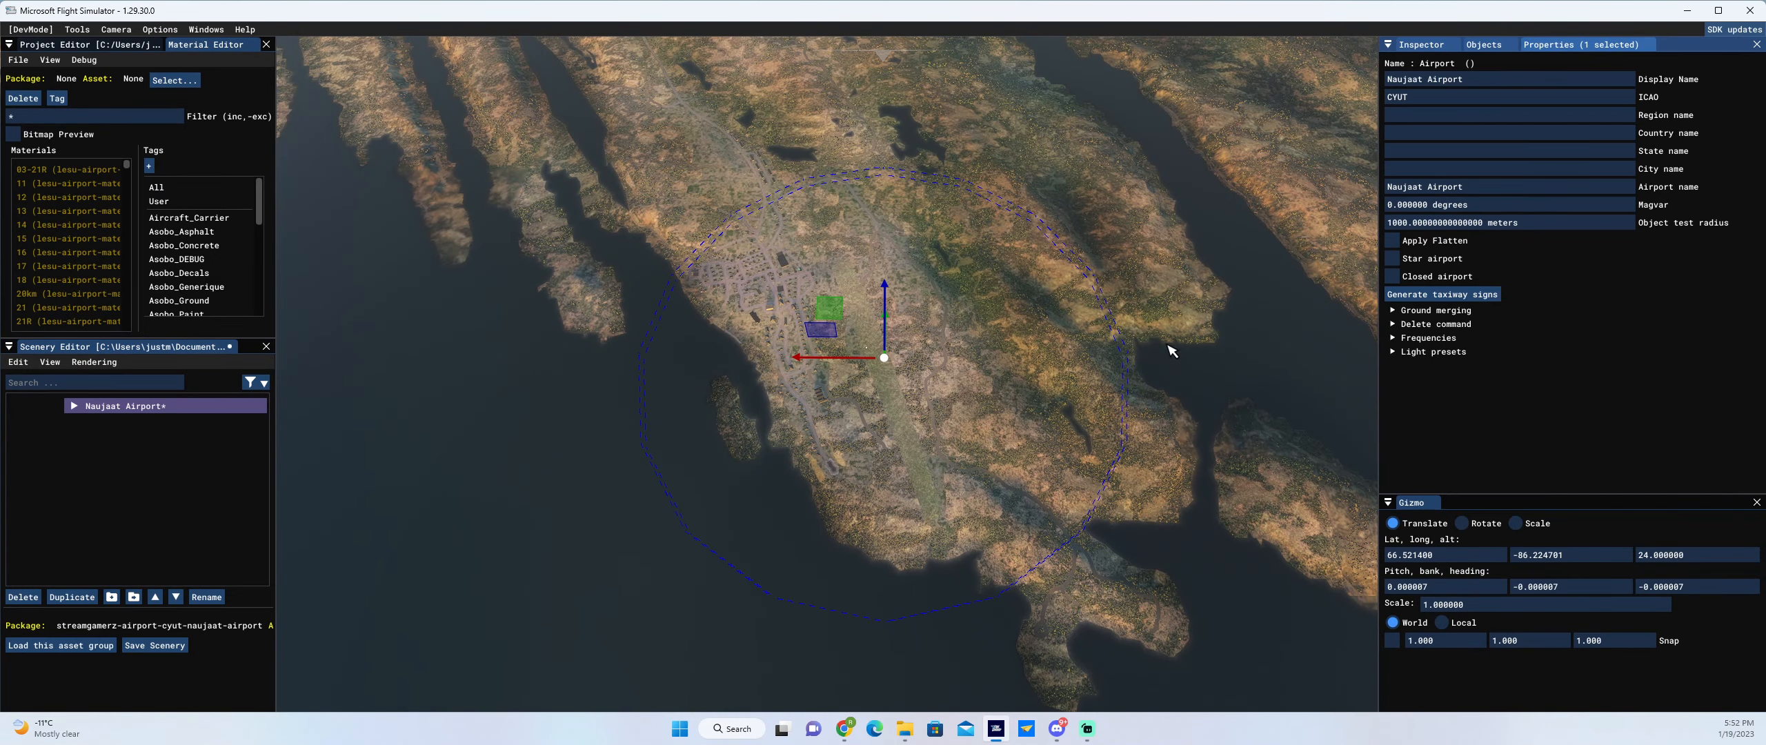
scroll(1037, 378, up, 3)
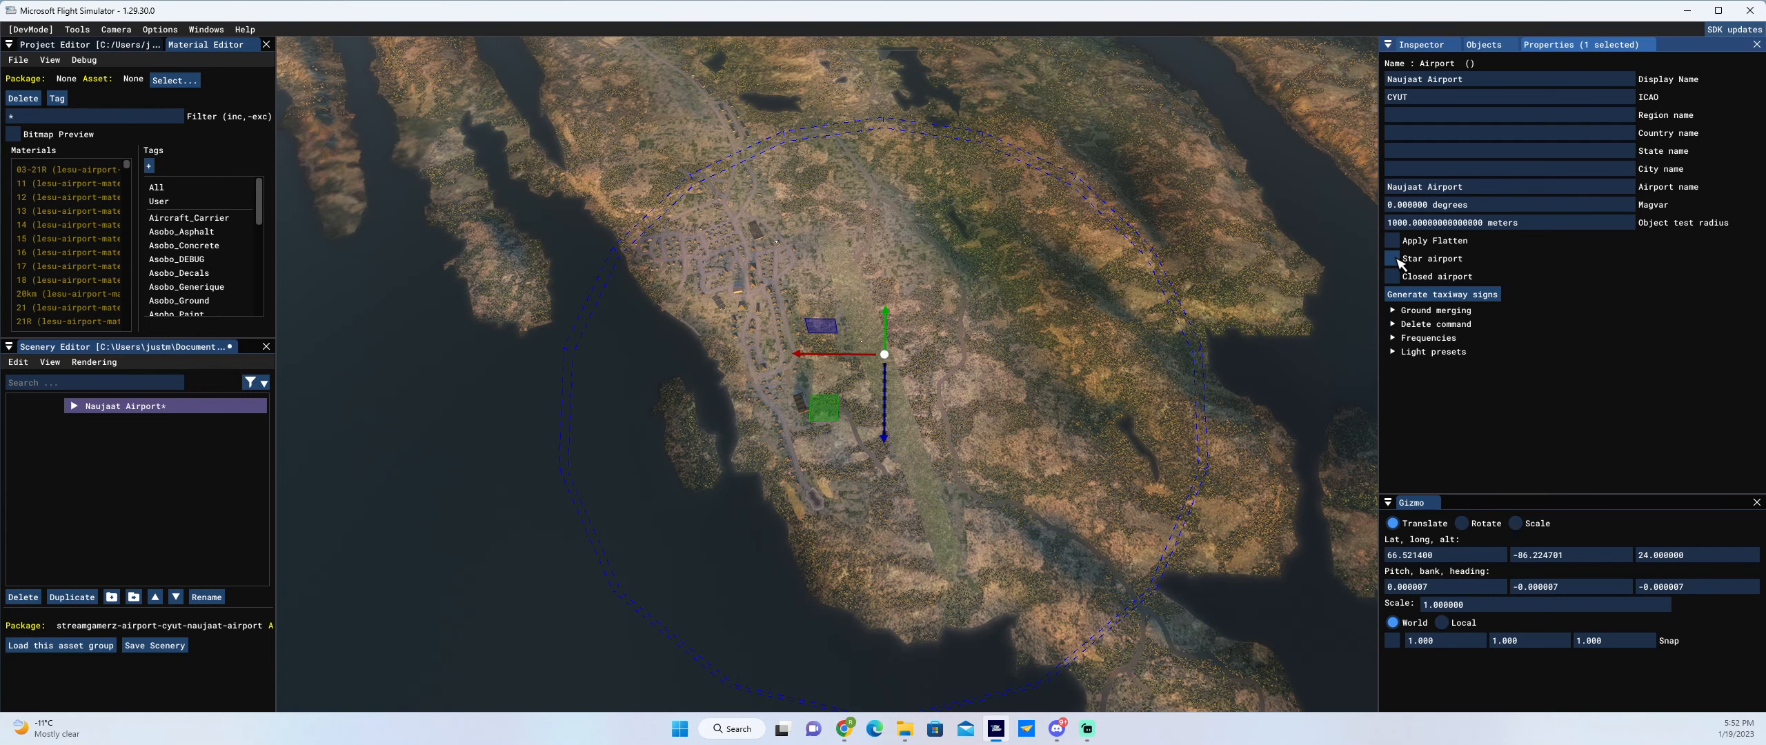
click(1395, 261)
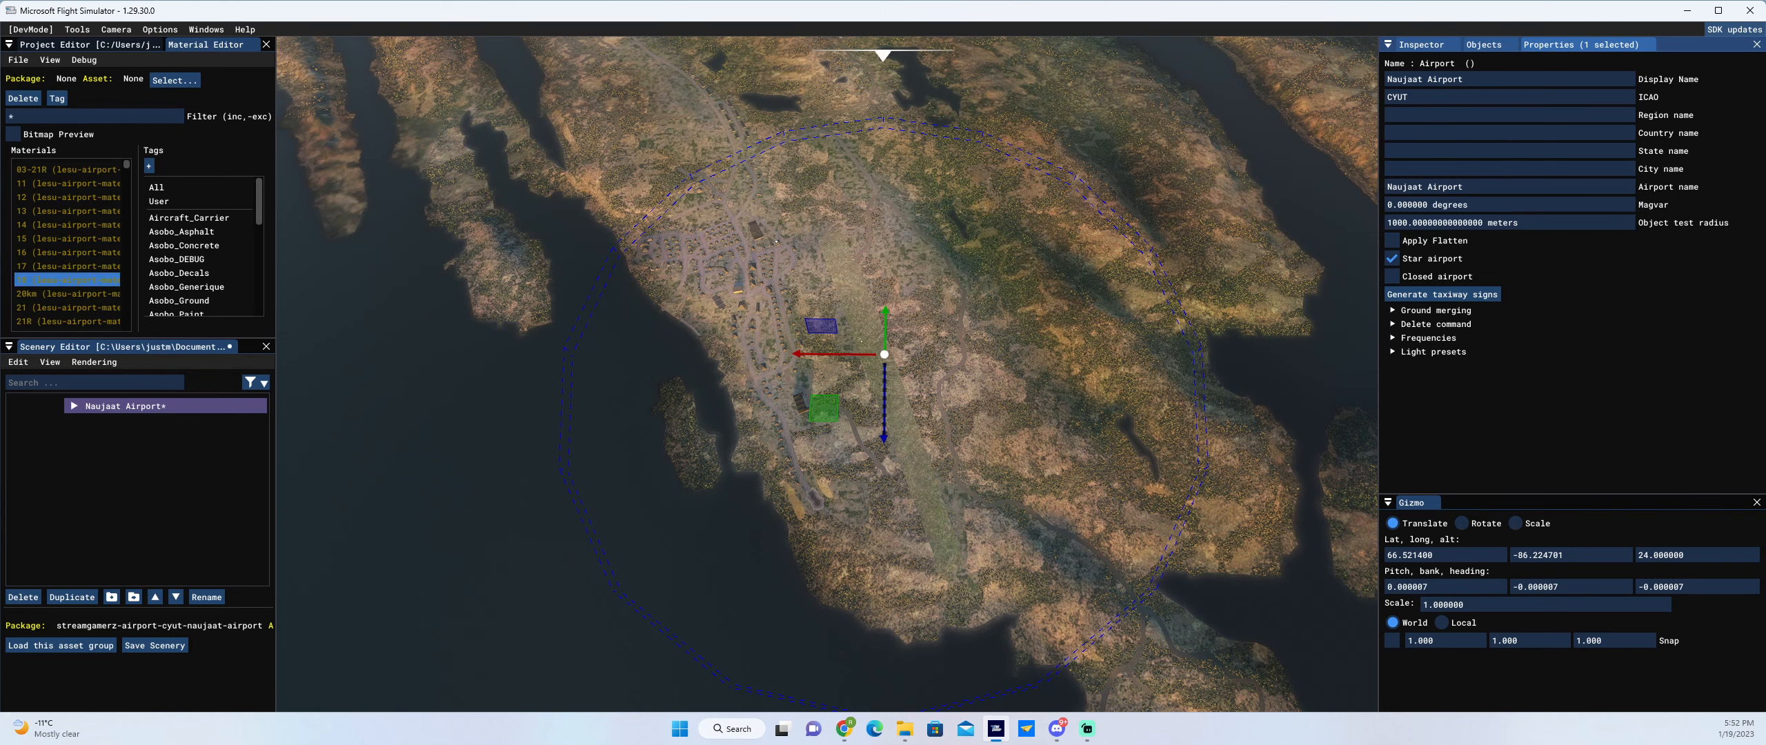
- Add a runway object numbered 16 to Naujaat Airport
click(1485, 45)
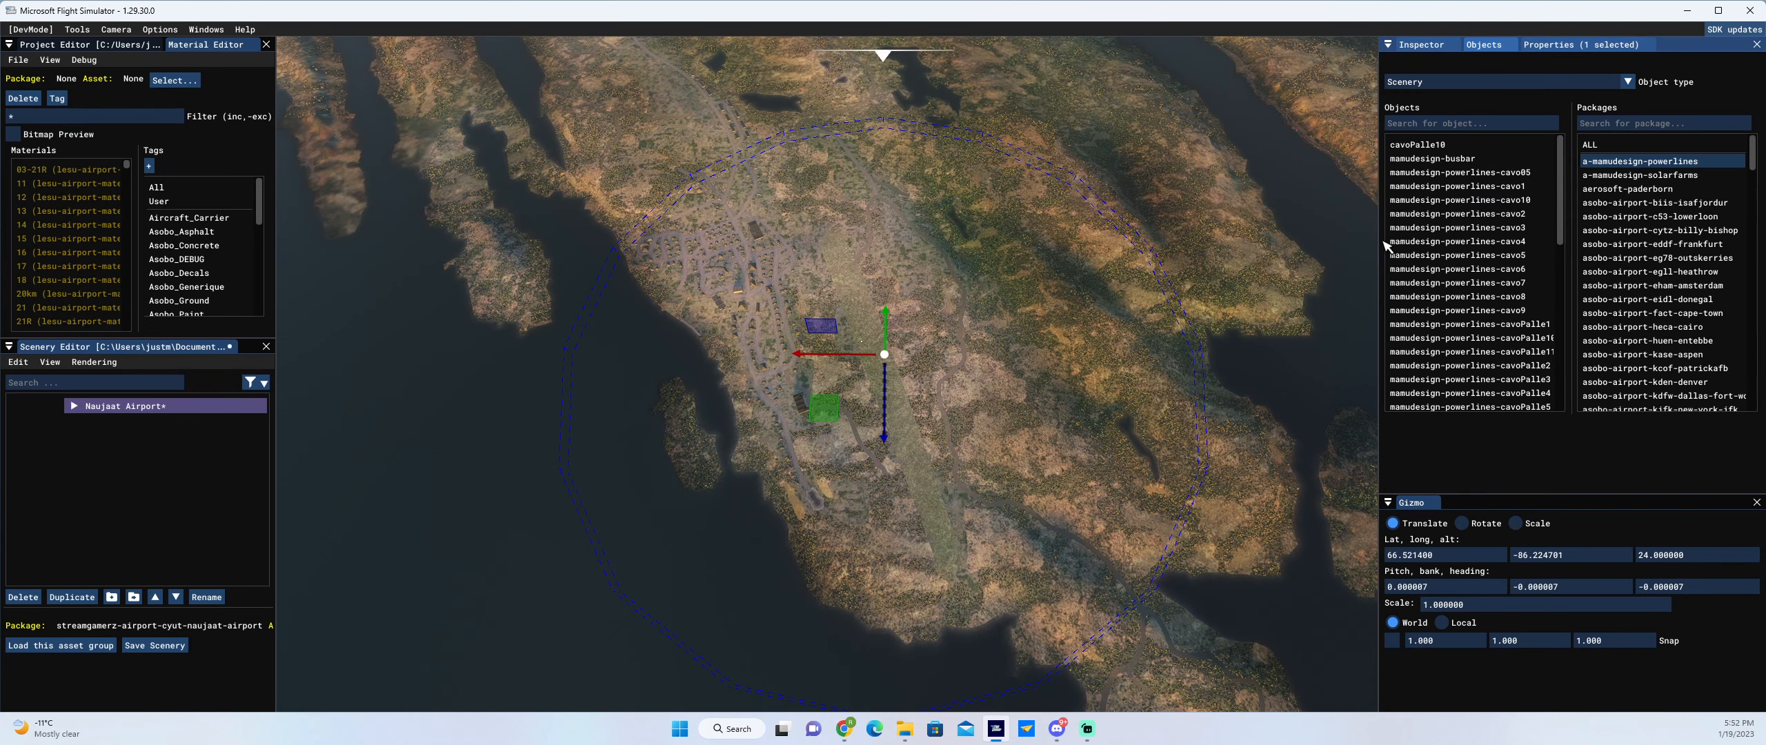
click(1449, 86)
click(1425, 309)
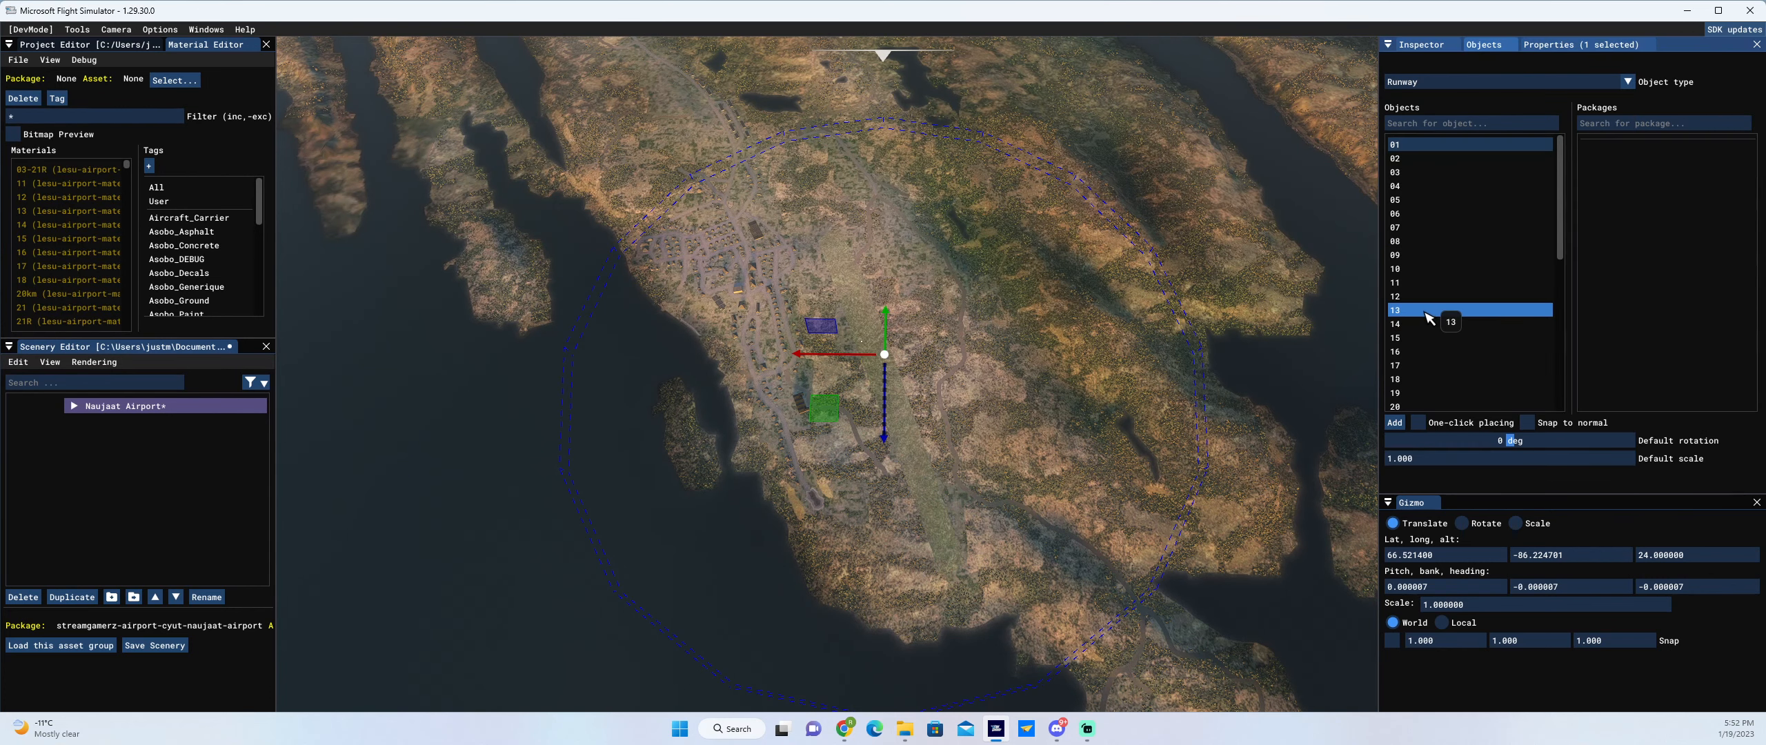
click(1428, 353)
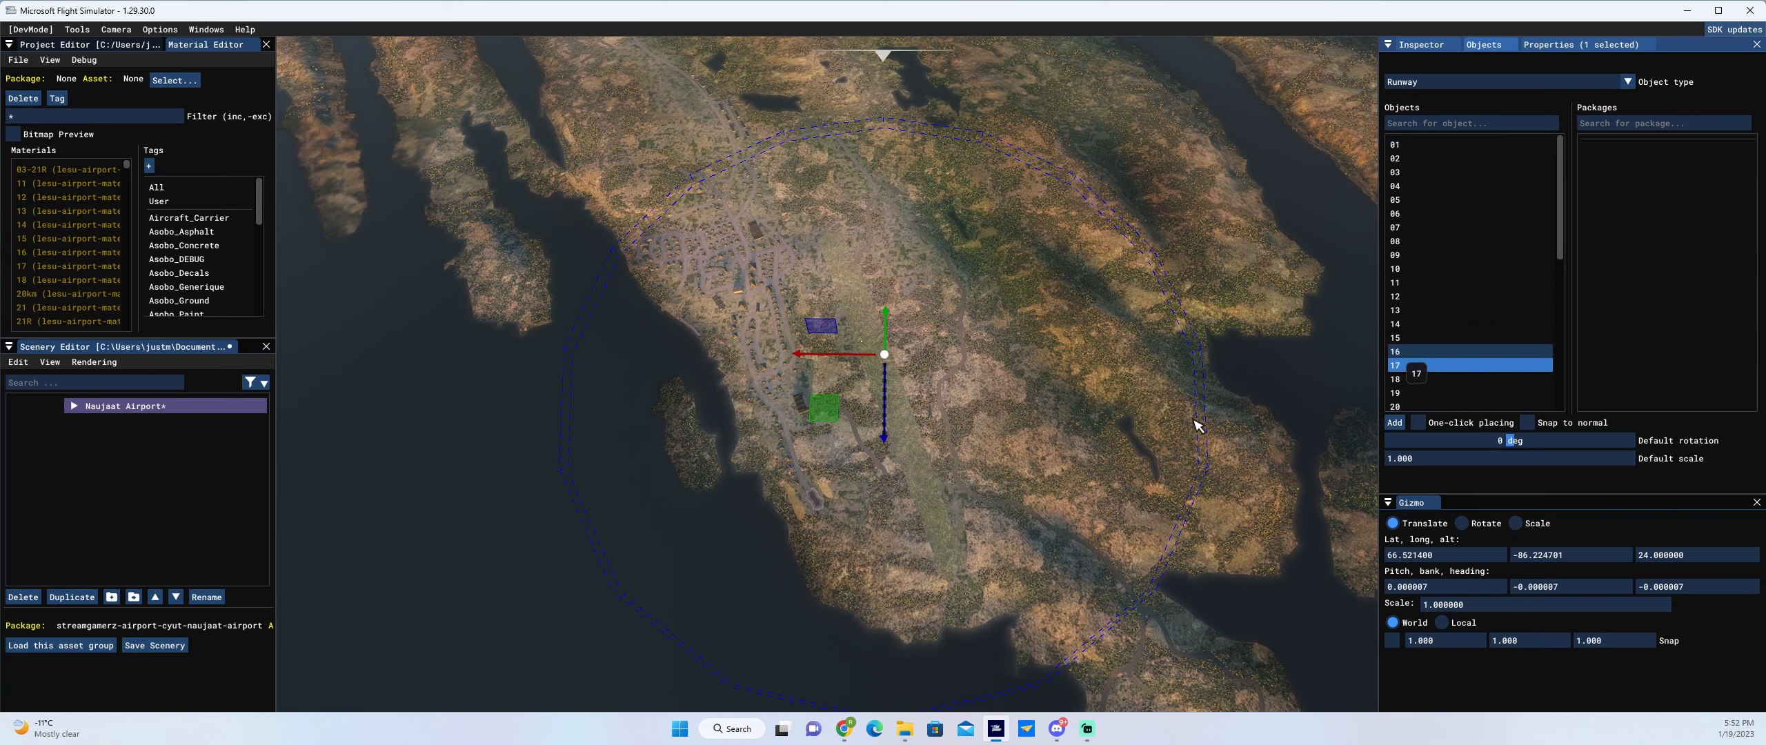
click(1394, 422)
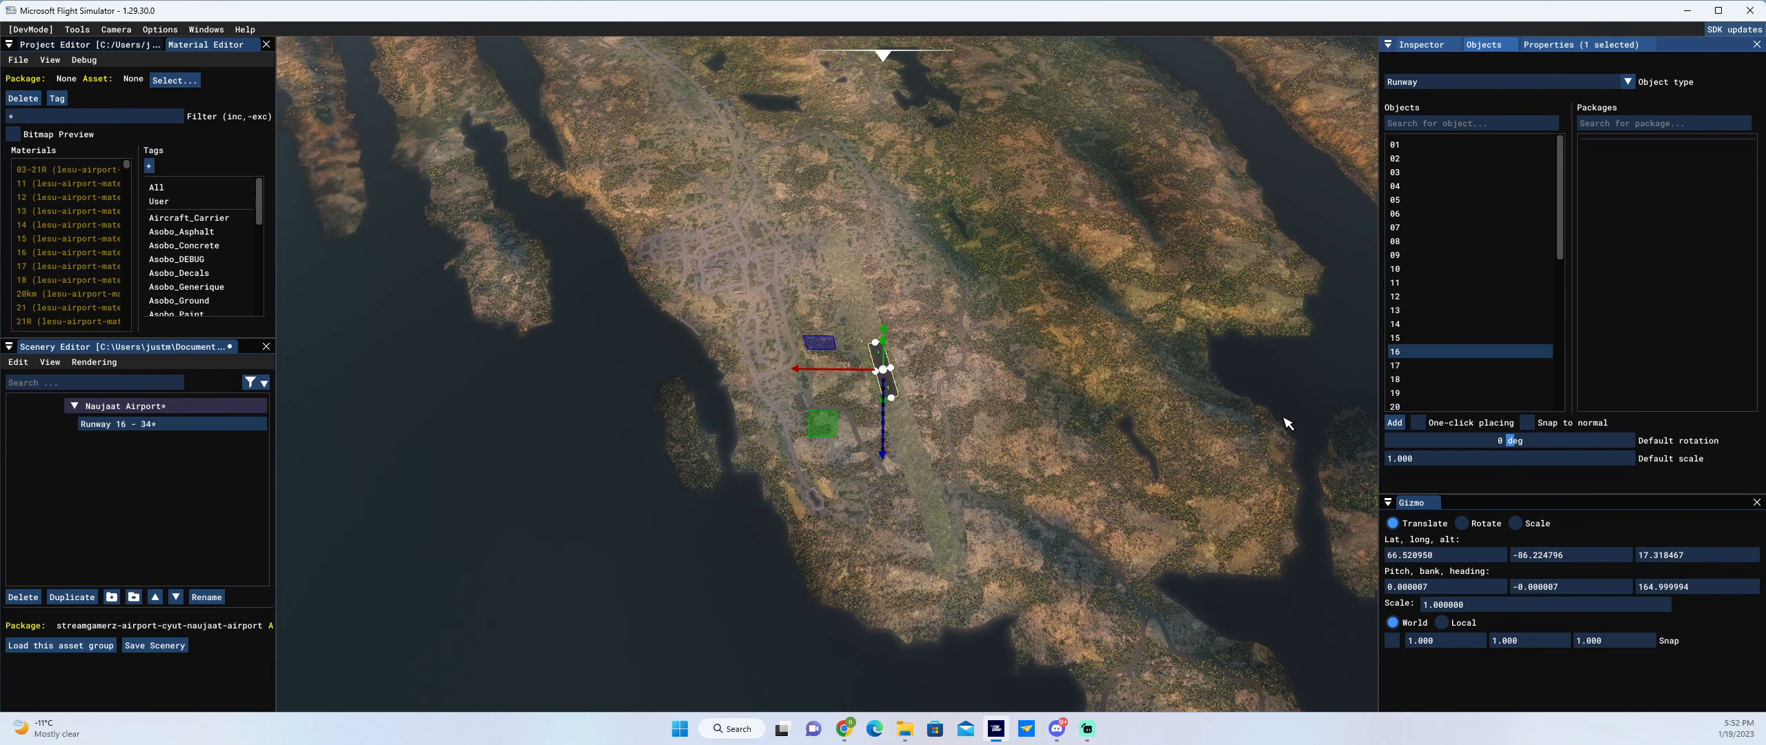
- Set the heading of runway 16 - 34 to 161 degrees in its configuration
click(1584, 46)
click(1400, 100)
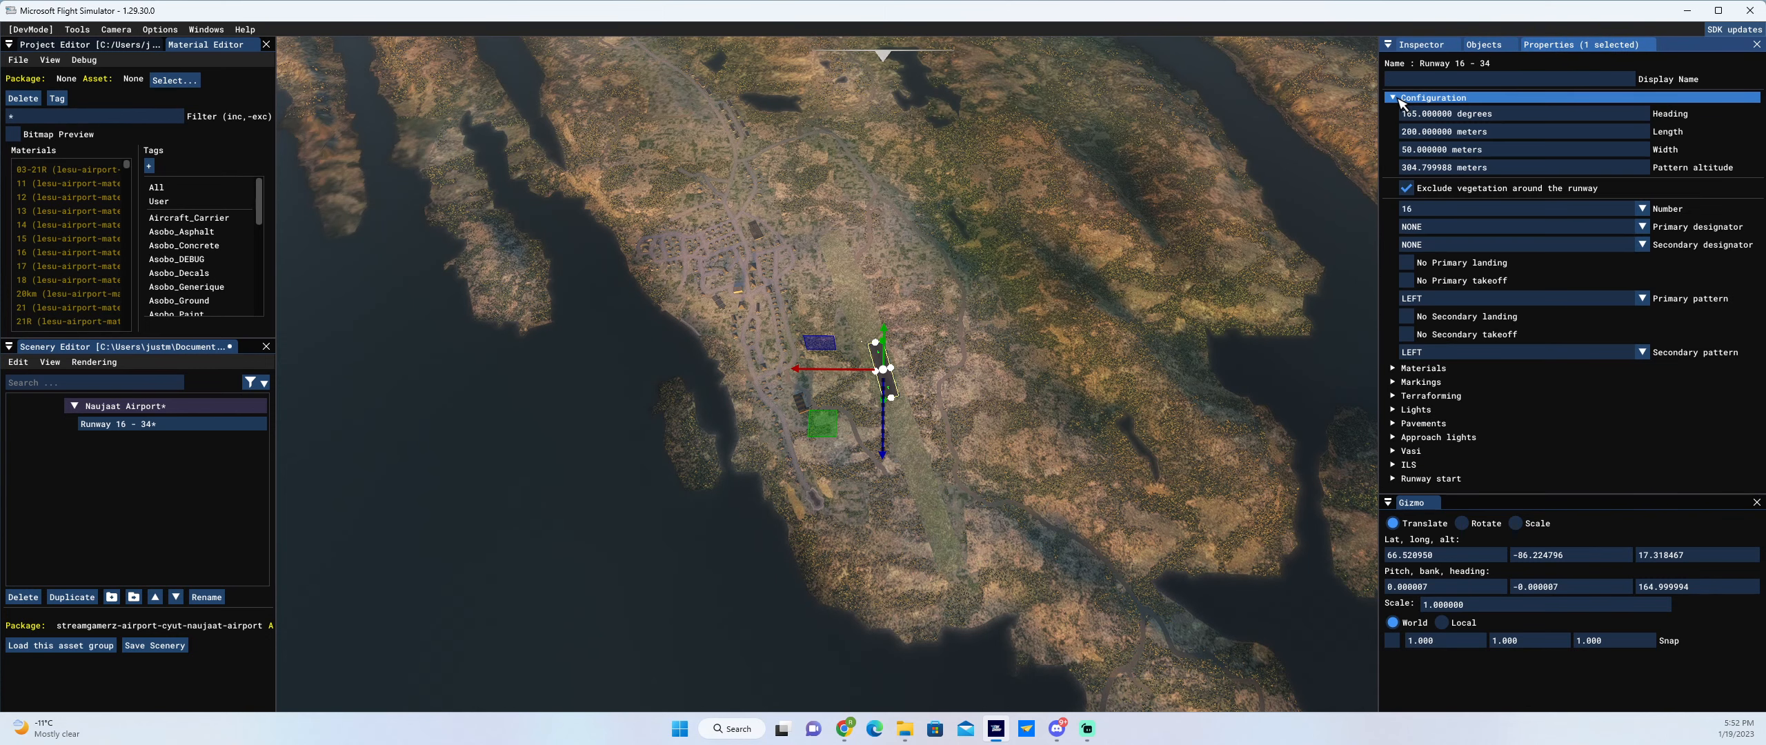
double_click(1492, 119)
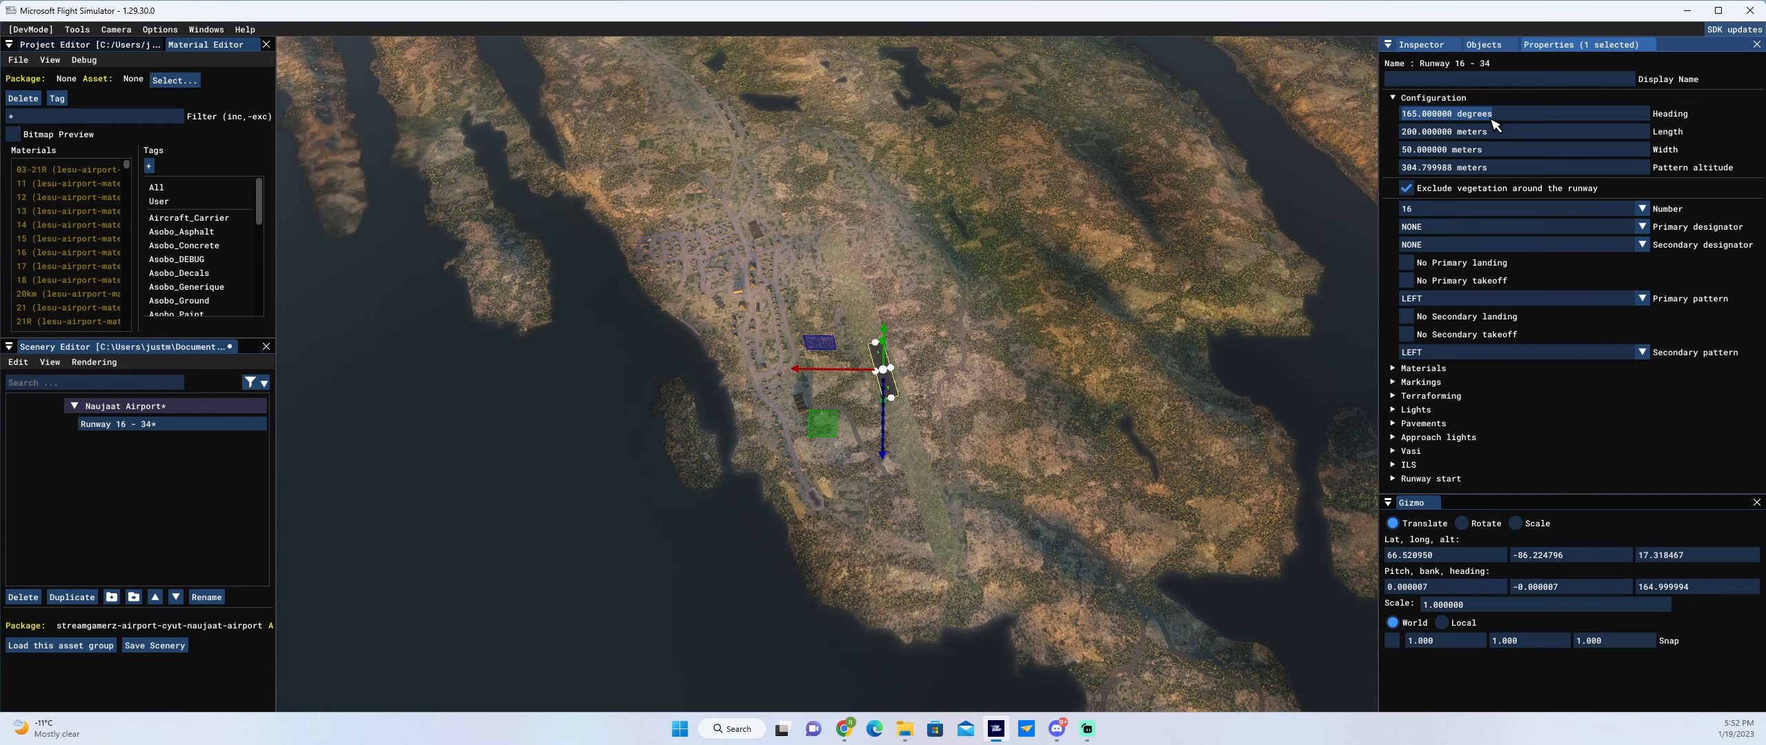
text(161)
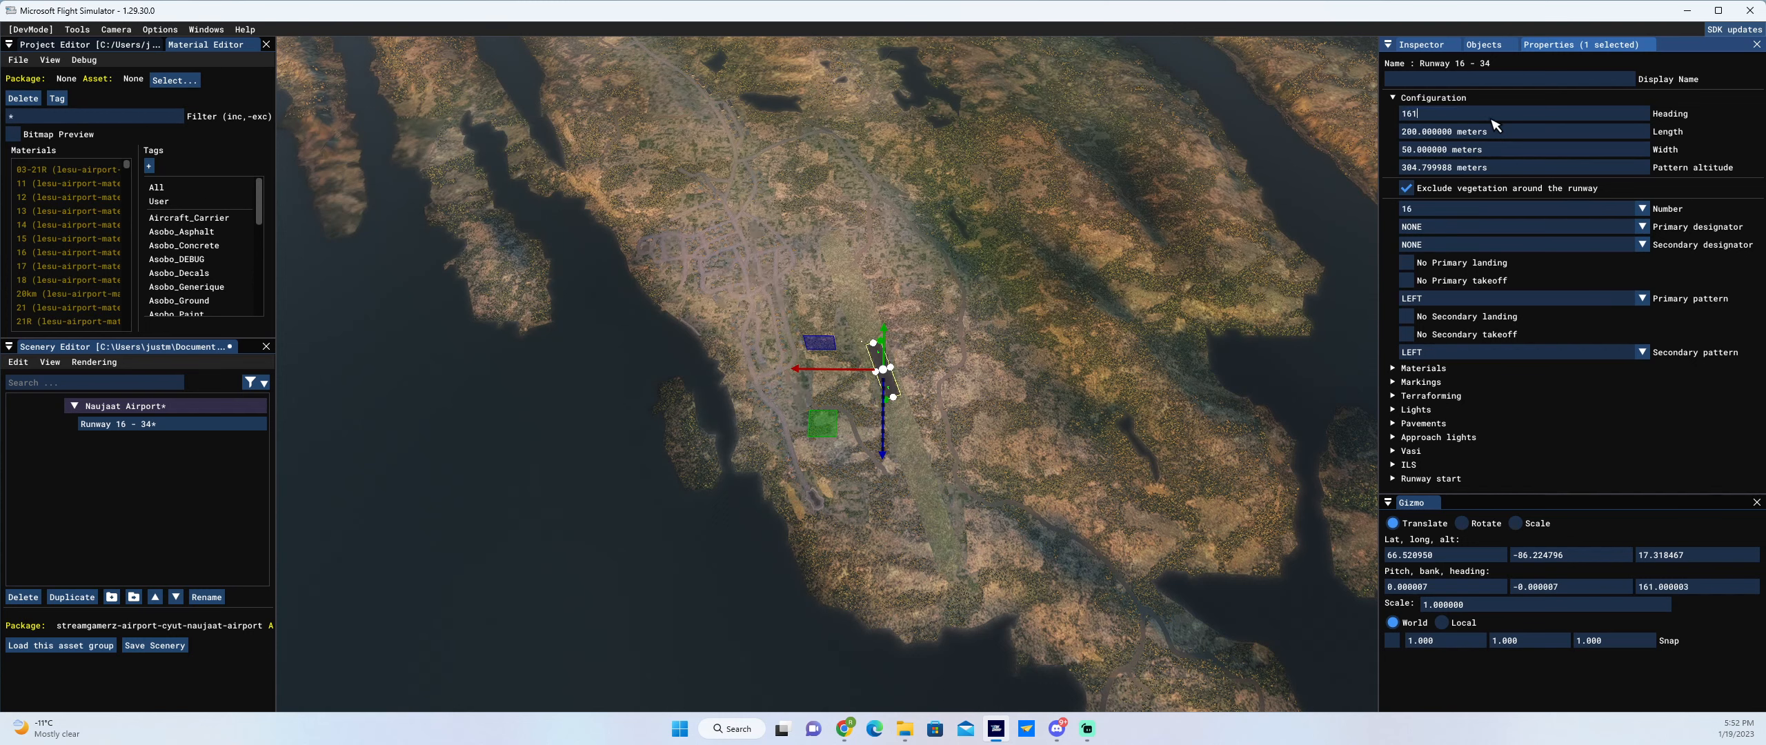
key(Return)
- Set the runway's length to 1036 meters and width to 30 meters, and turn off vegetation exclusion around it
double_click(1494, 137)
text(1036)
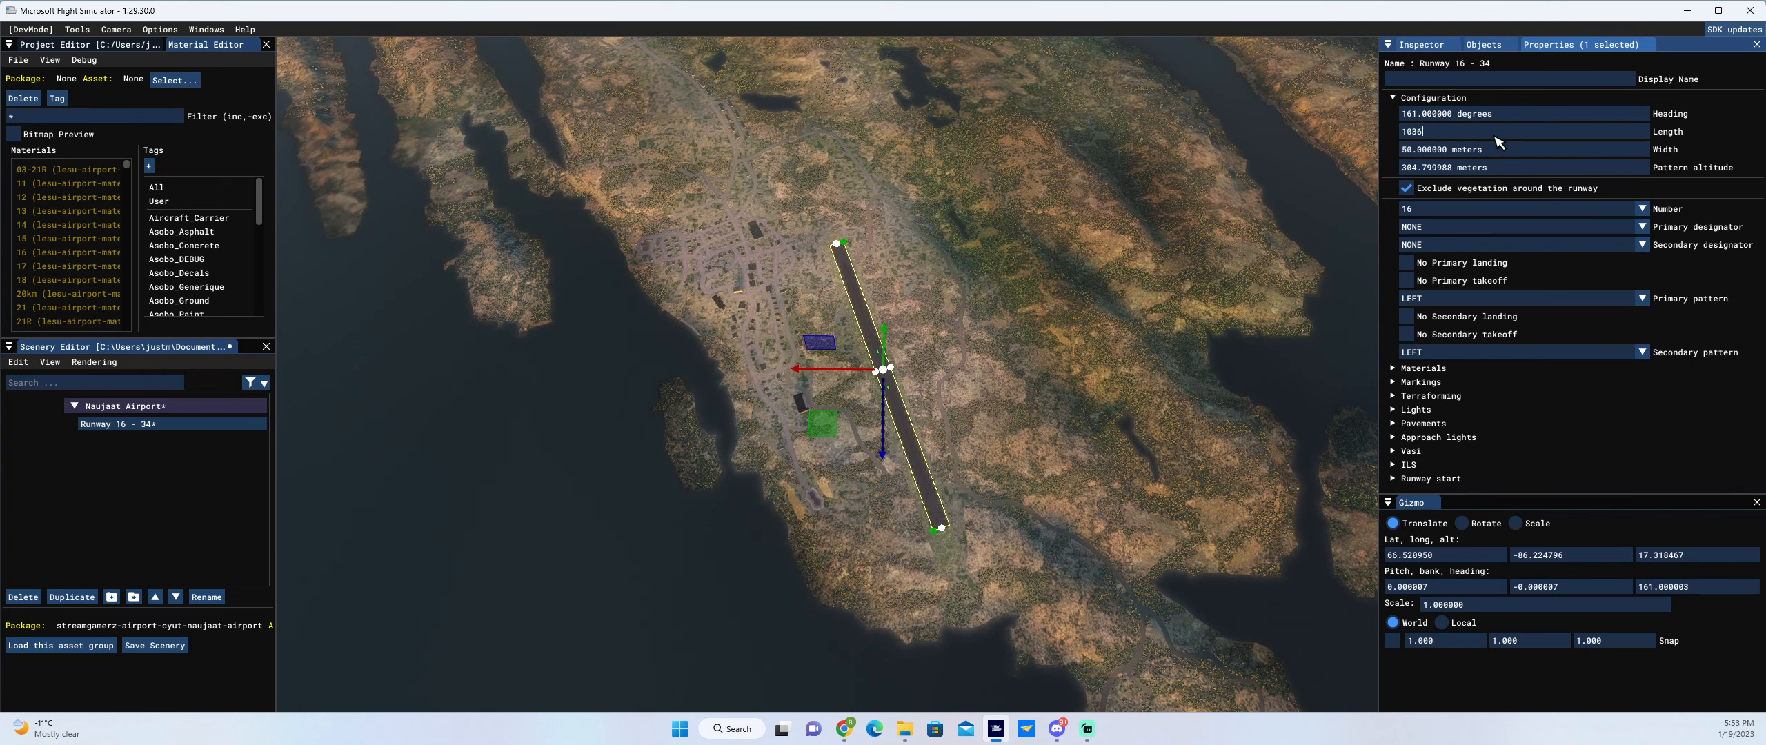
key(Return)
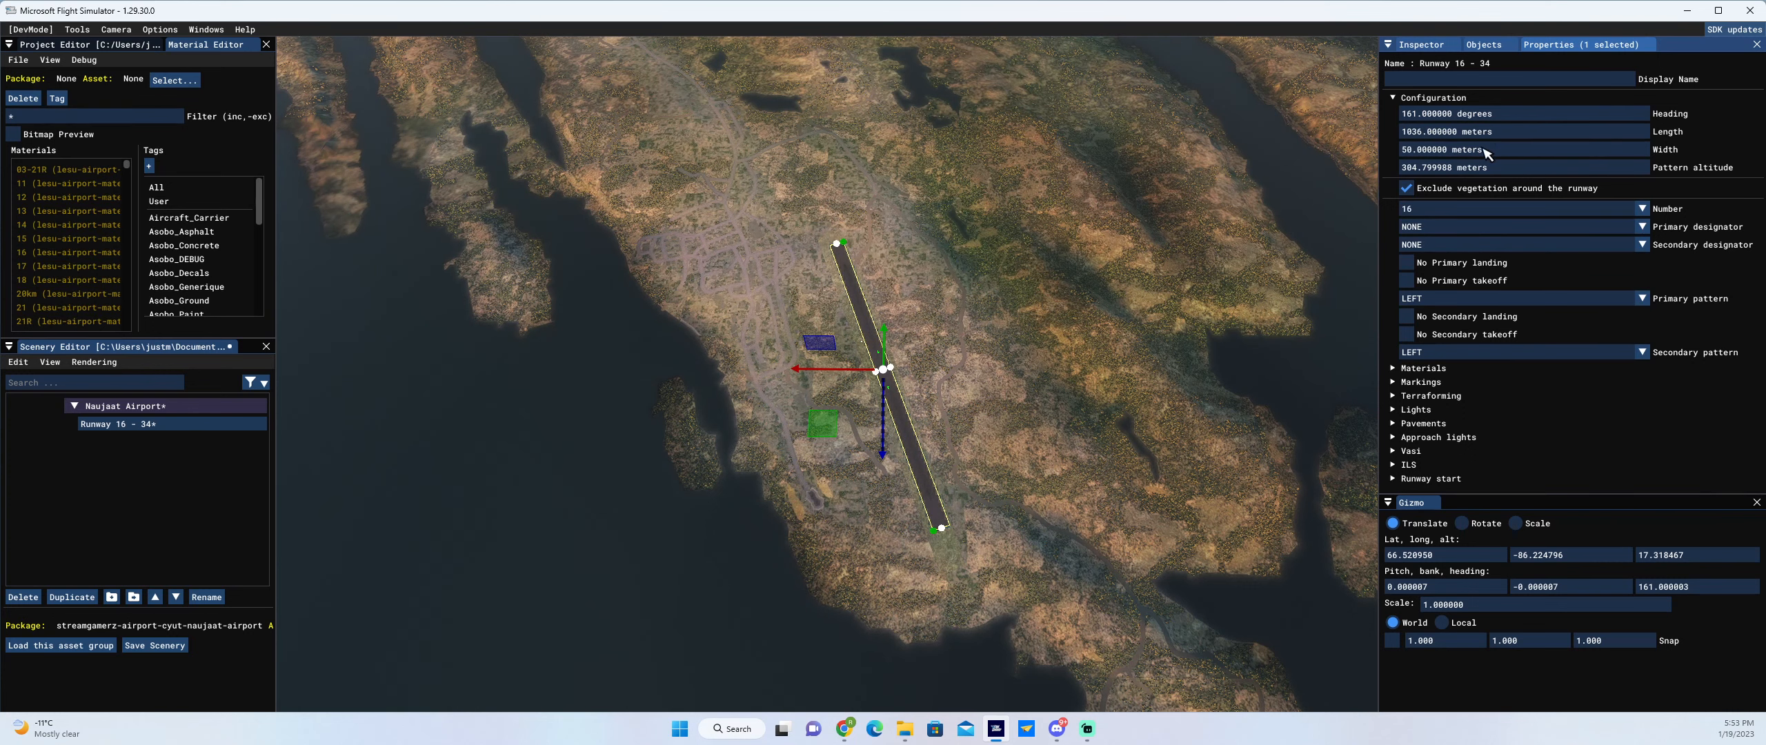
double_click(1485, 150)
text(30)
key(Return)
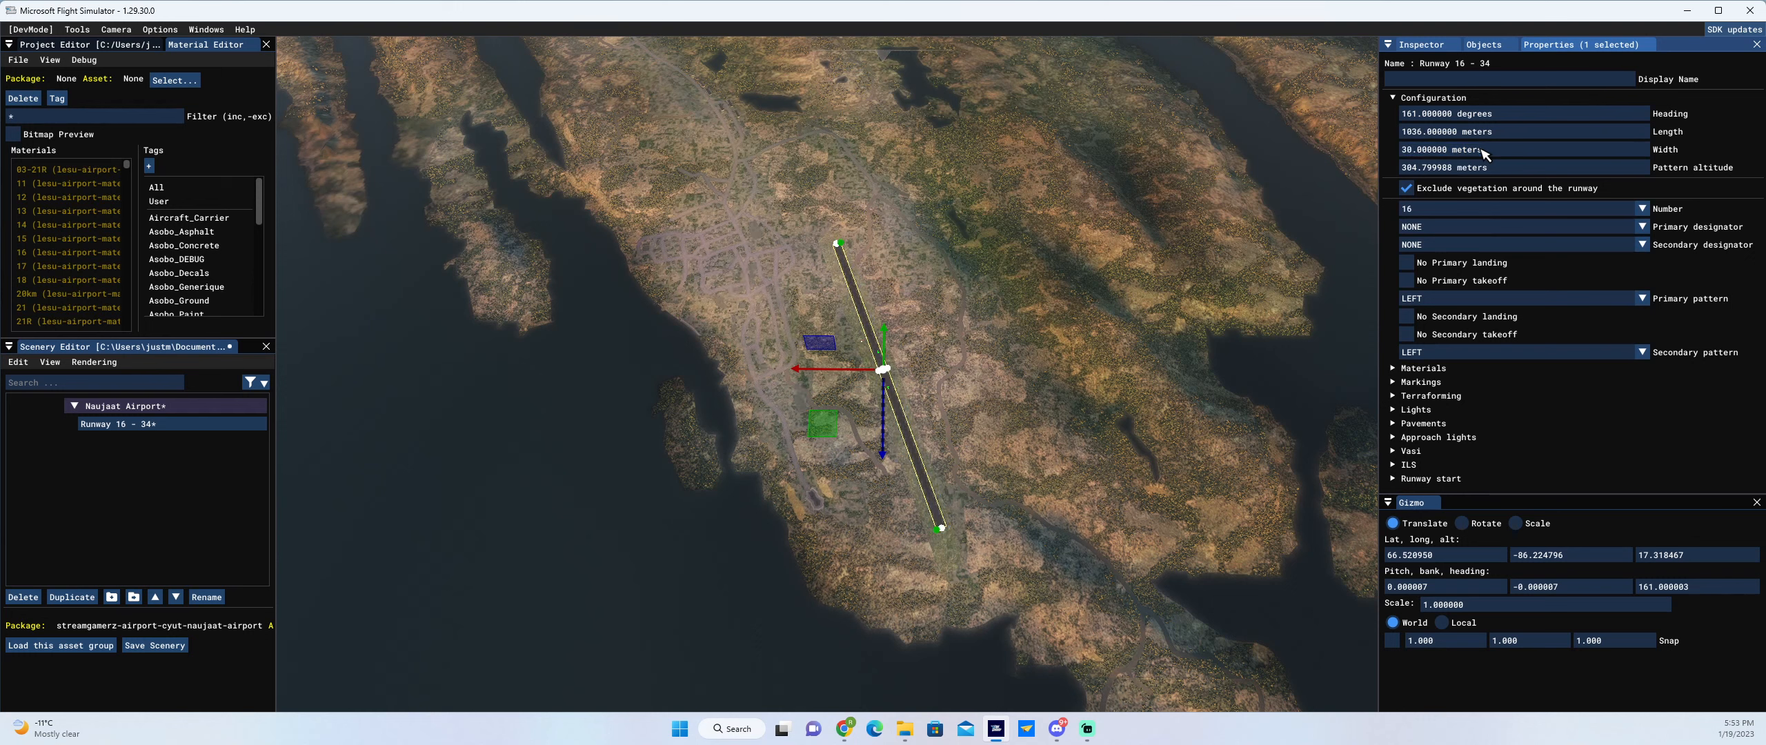
click(1406, 188)
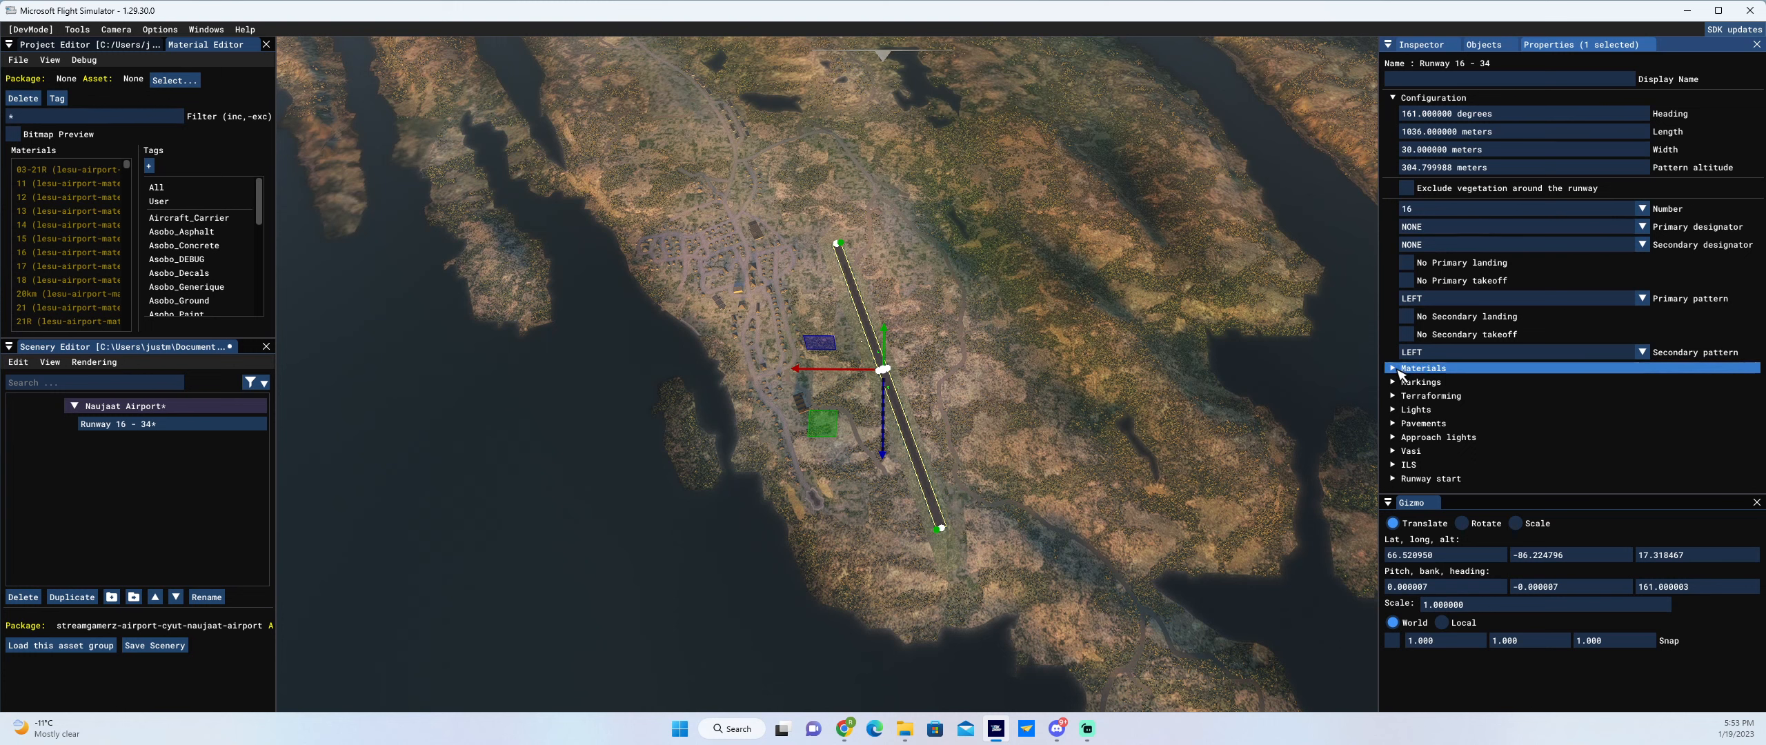
- Filter the materials by gravel with bitmap previews on and assign CAA8_Gravel_2 as the runway's surface material
click(1422, 369)
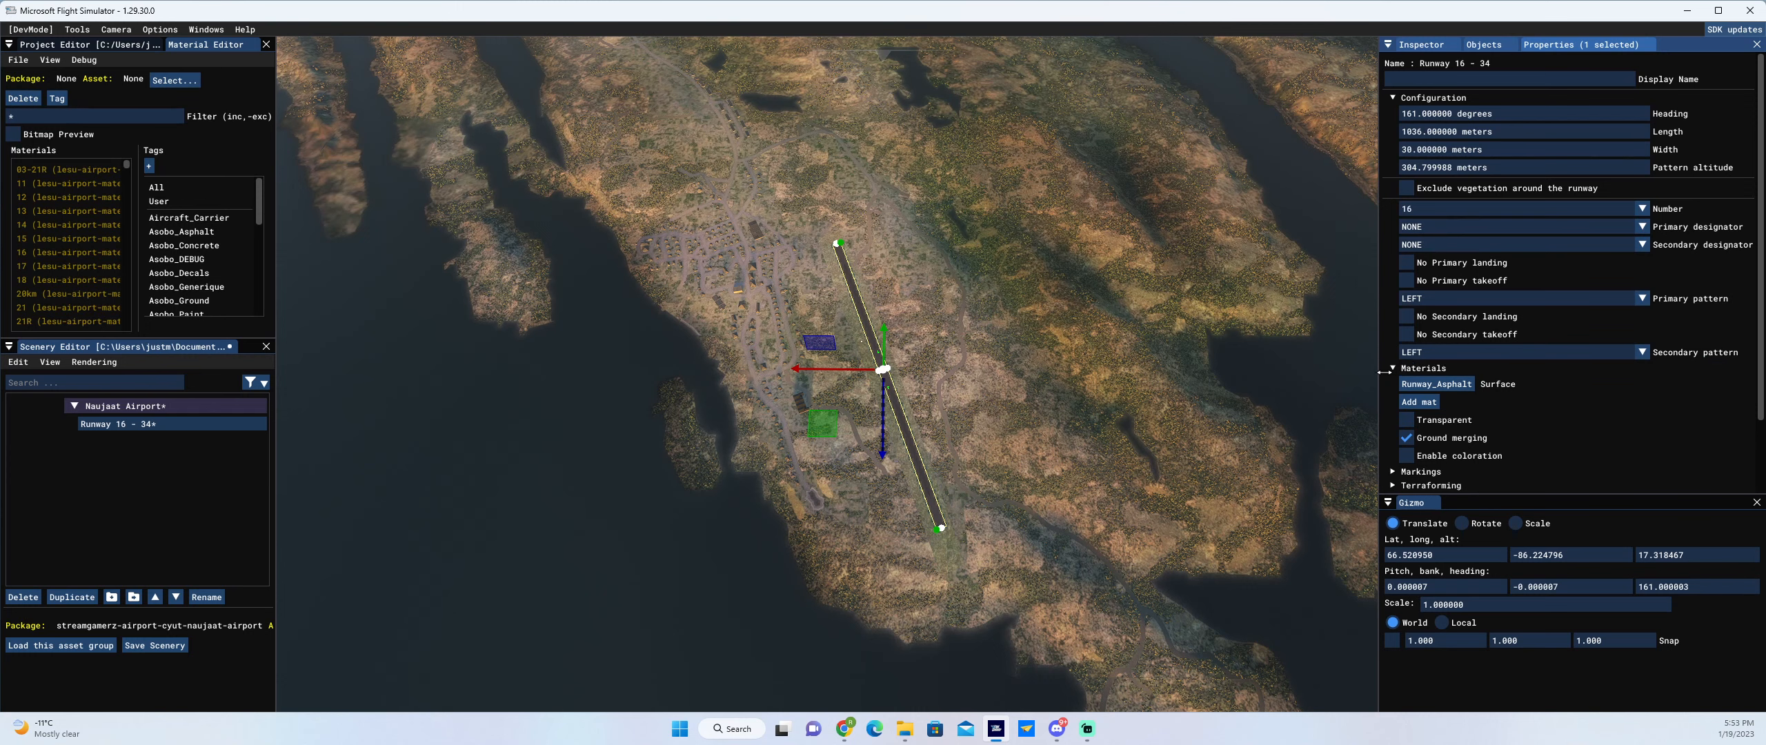
click(207, 45)
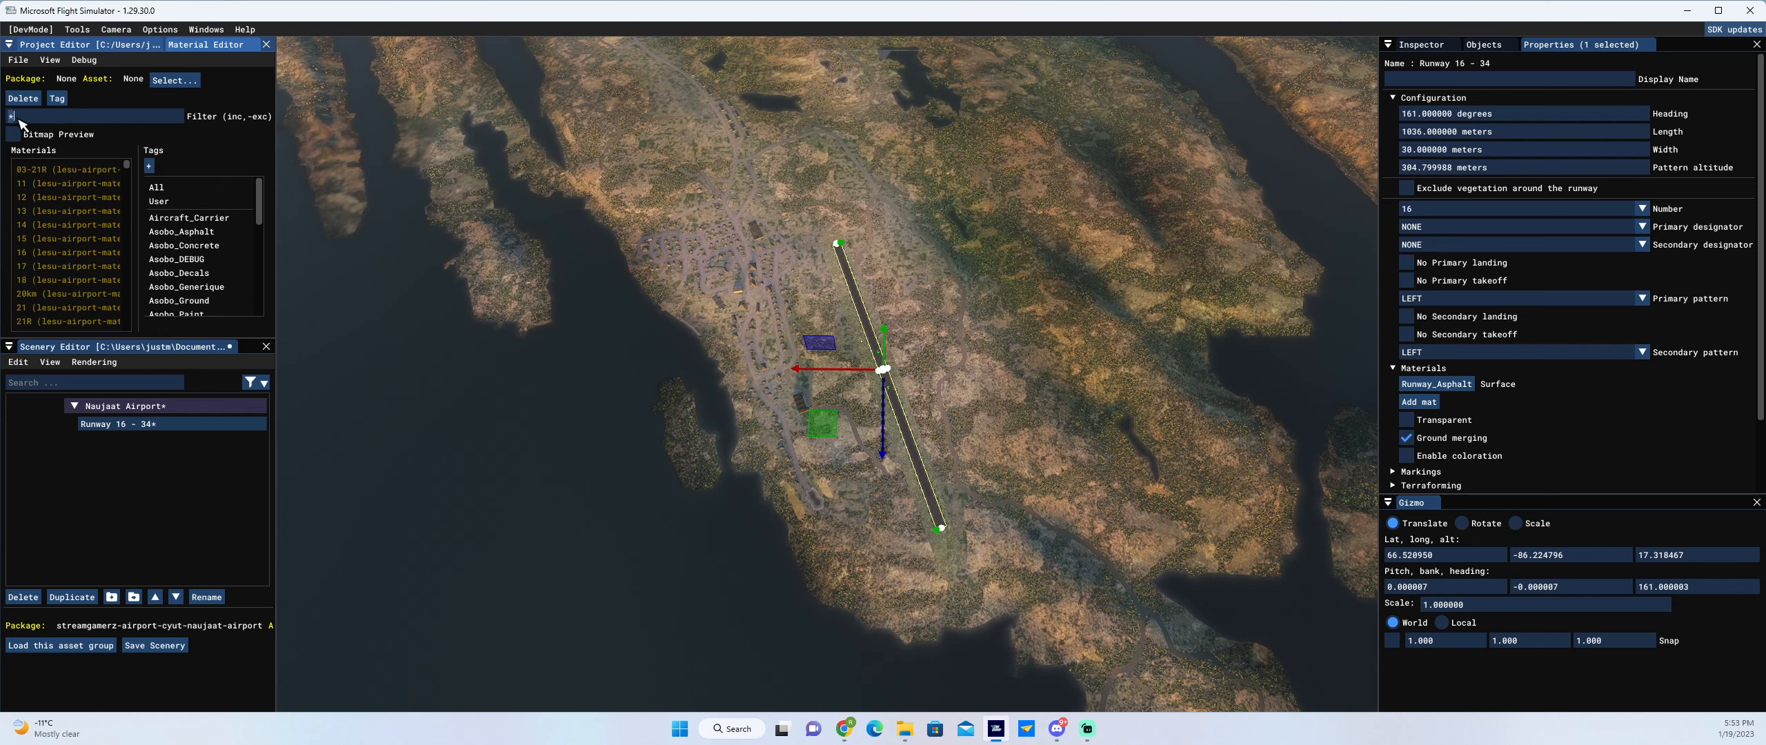
key(BackSpace)
text(gravel)
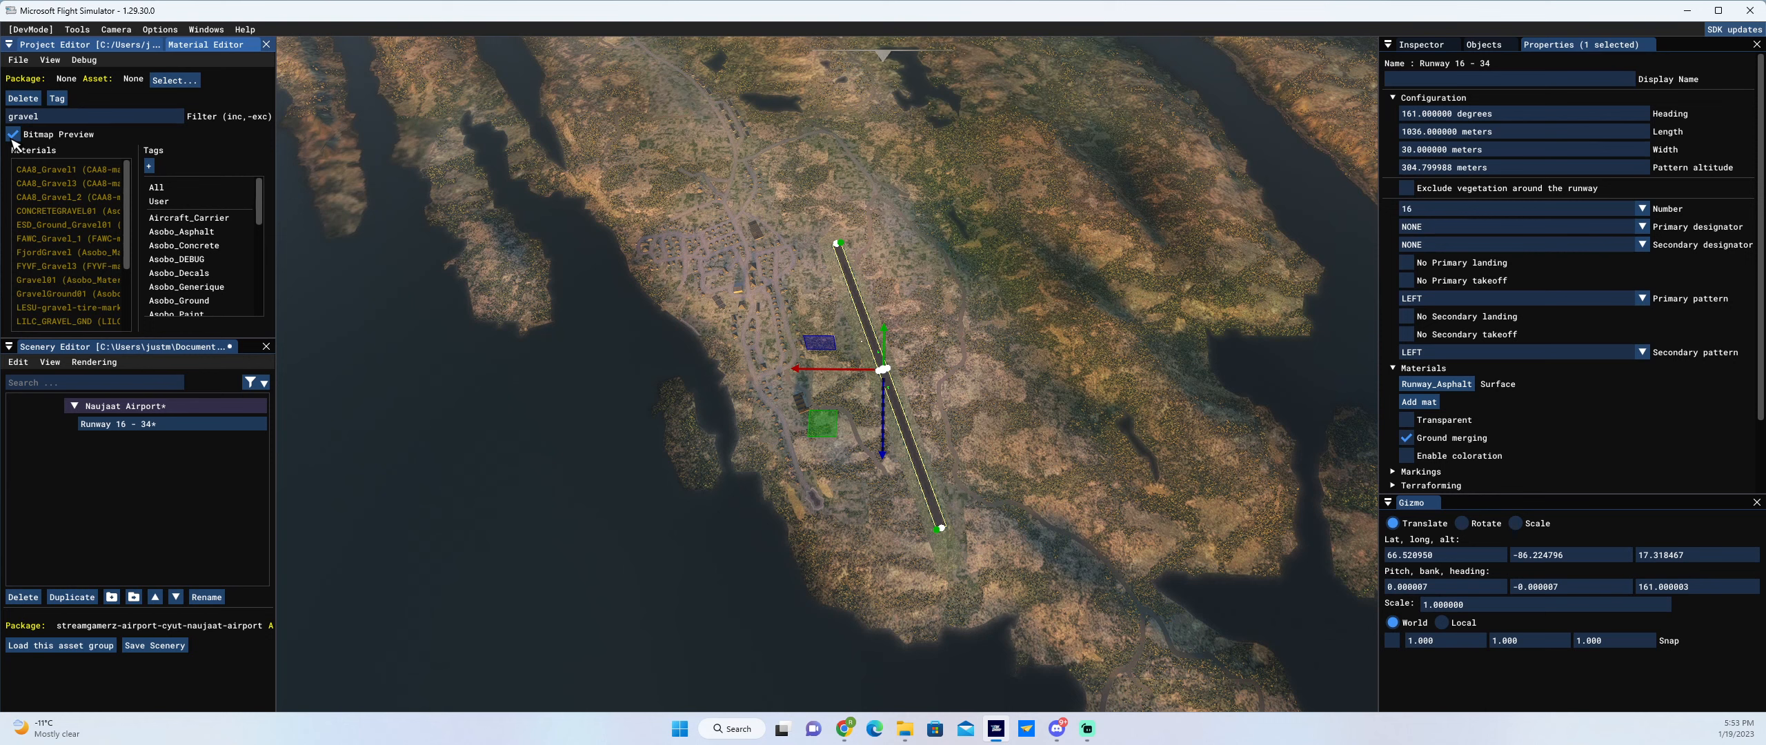
mouse_move(39, 198)
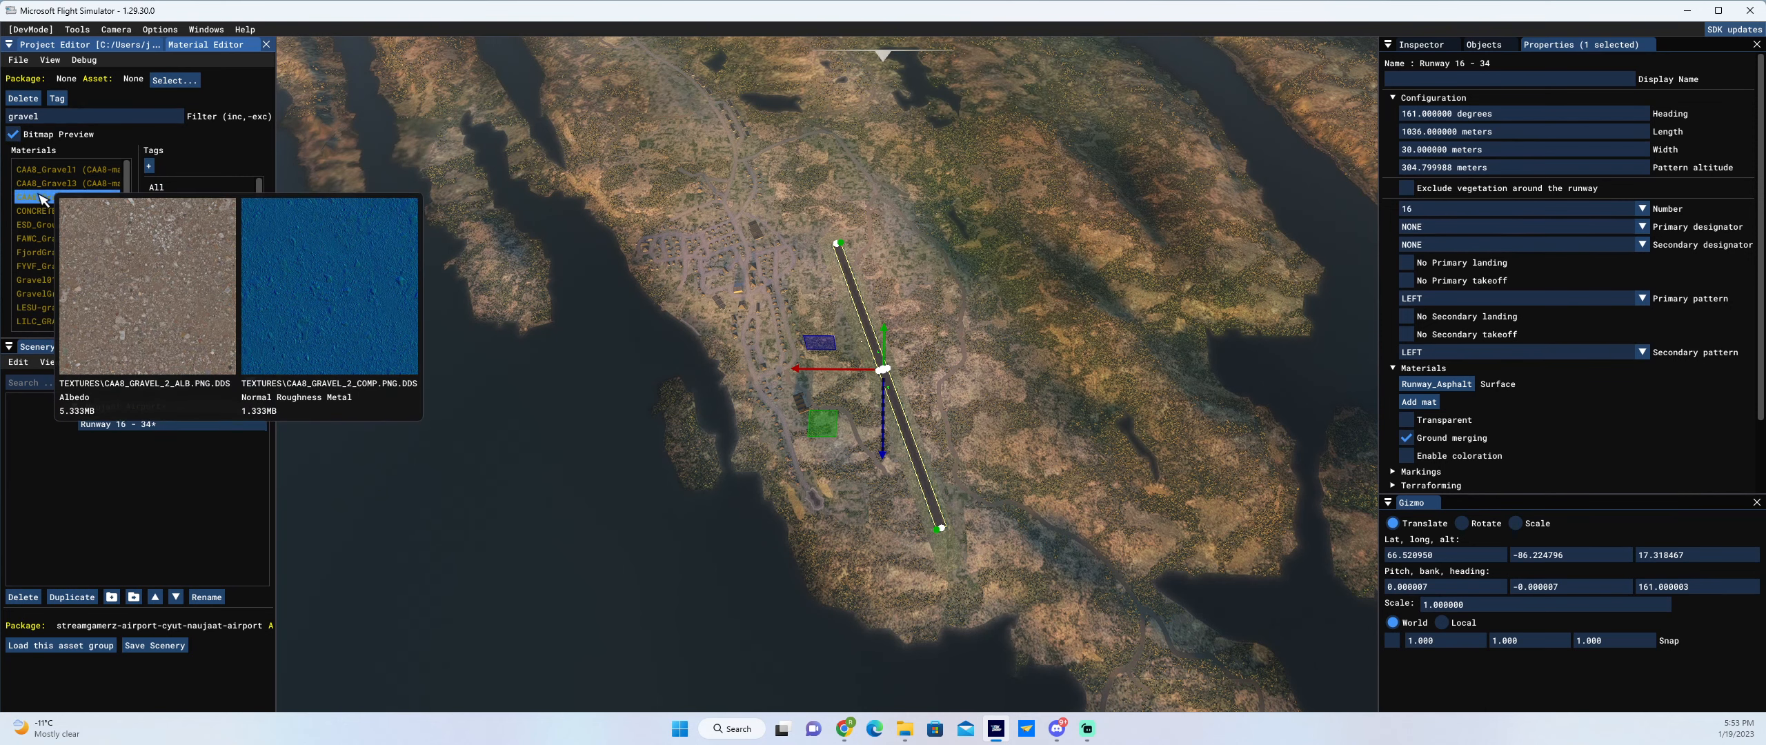
drag(39, 198, 1435, 384)
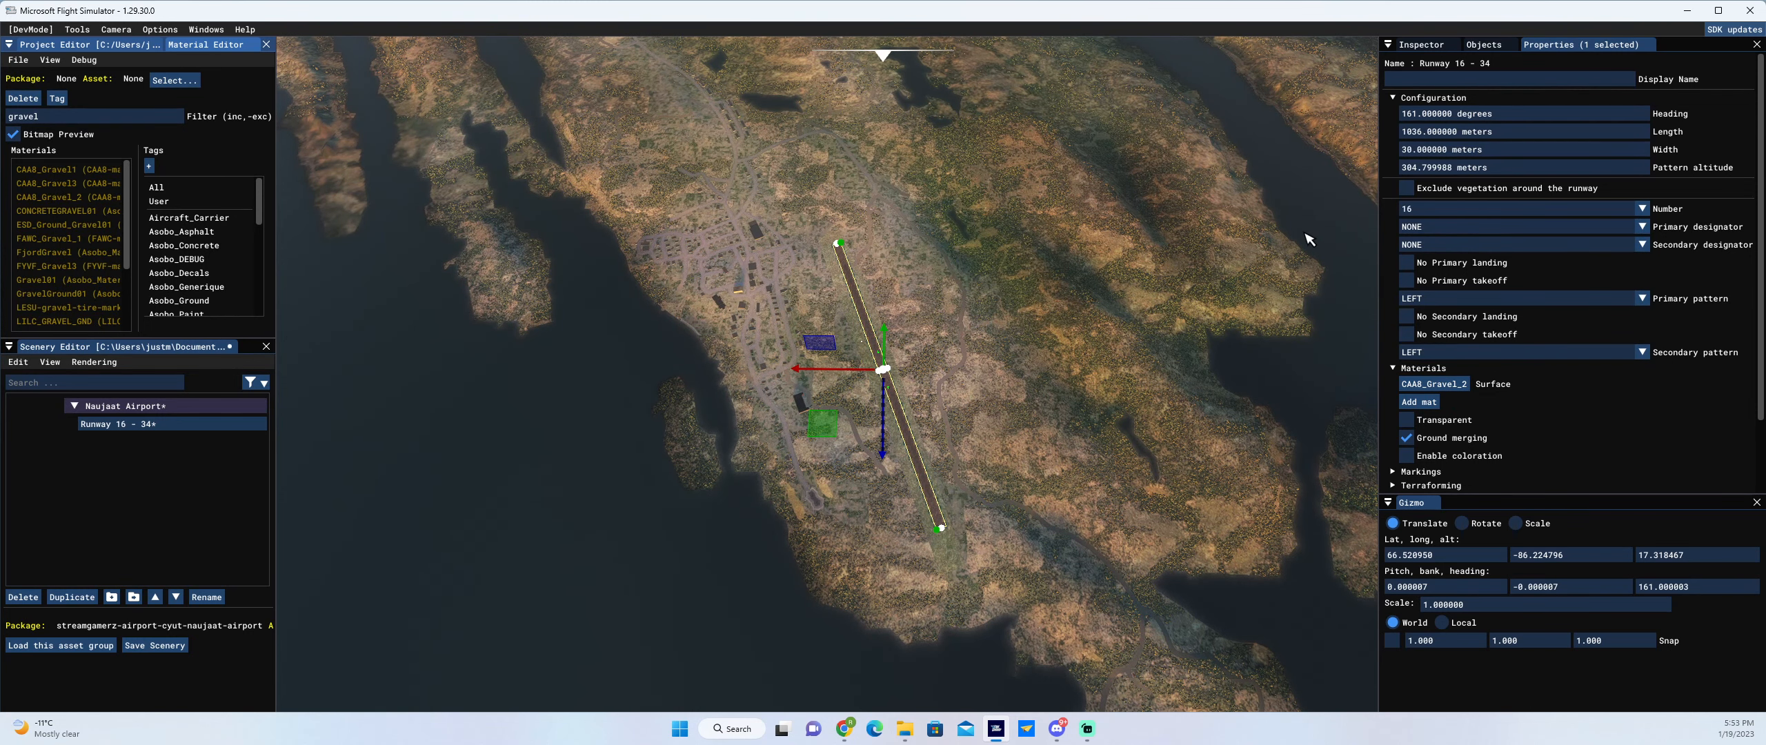
- Enable position editing for the runway's primary start and move it toward the northern end of the runway
scroll(1482, 473, down, 3)
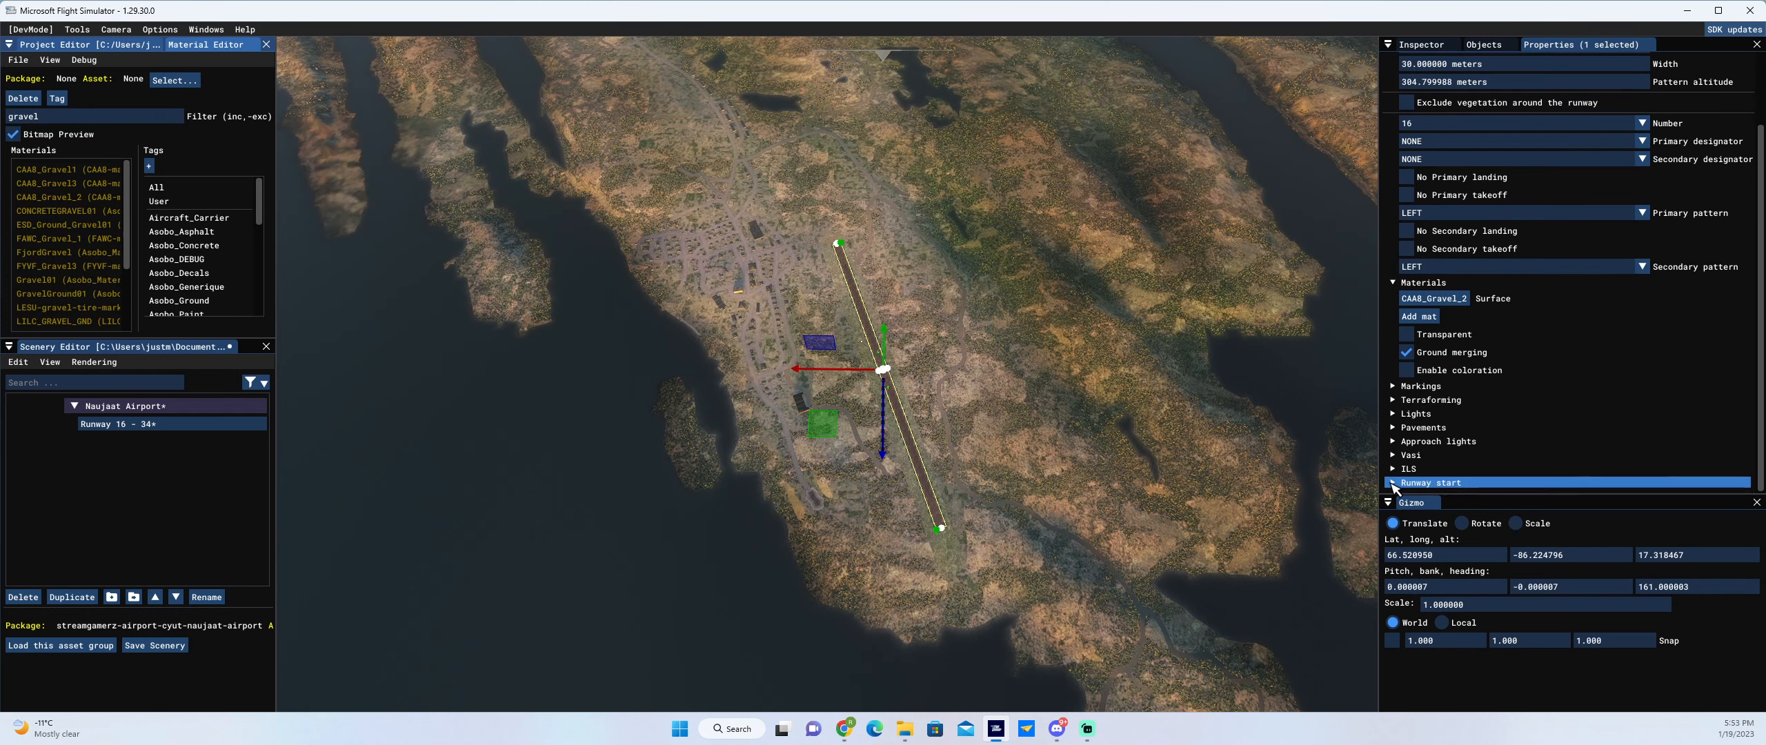
click(1456, 480)
scroll(1476, 455, down, 5)
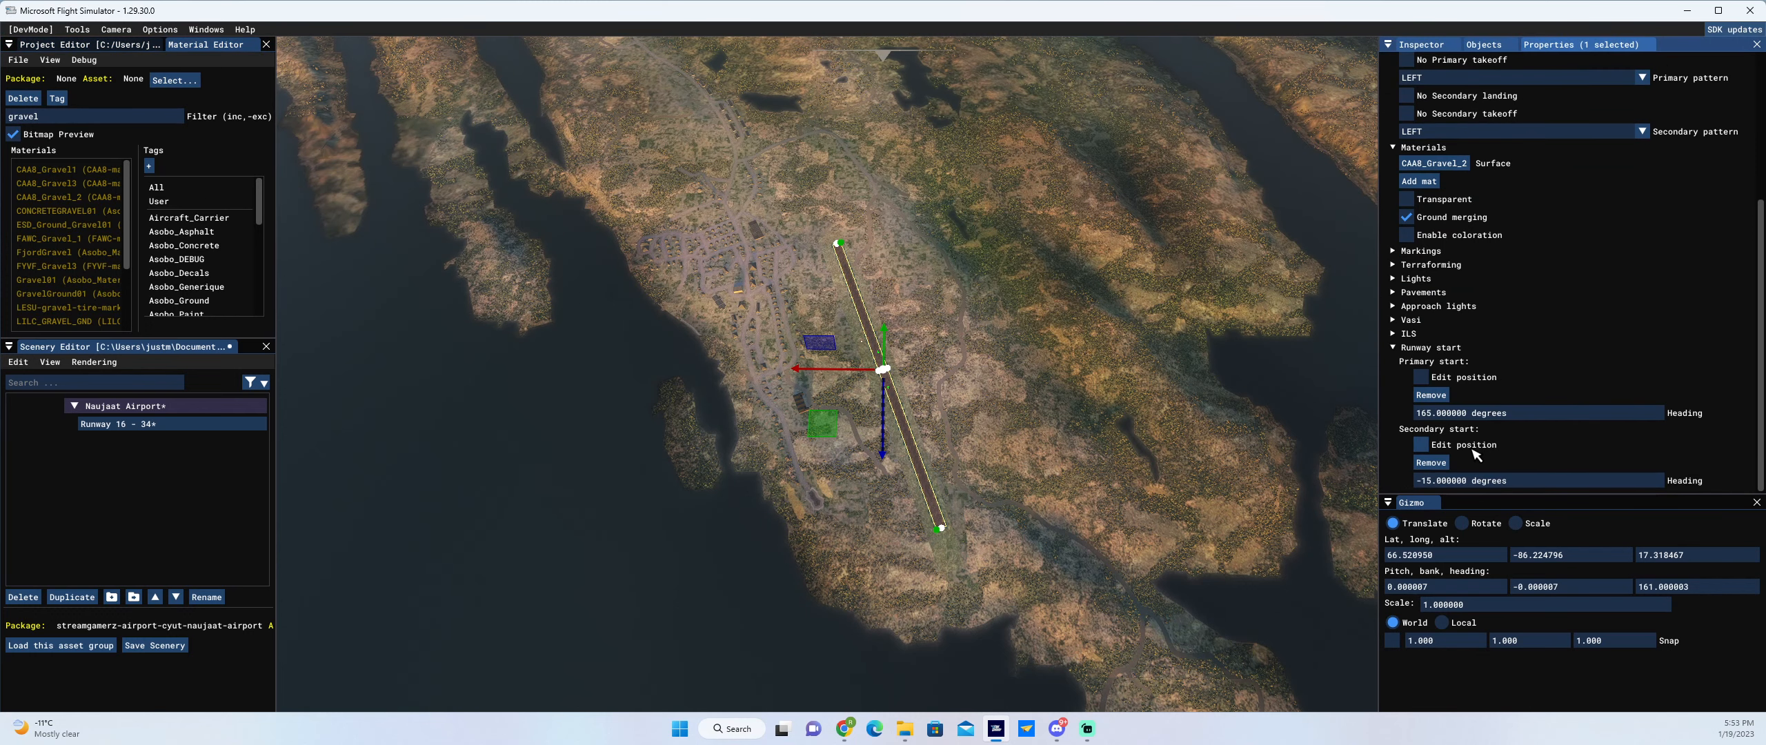
click(1421, 376)
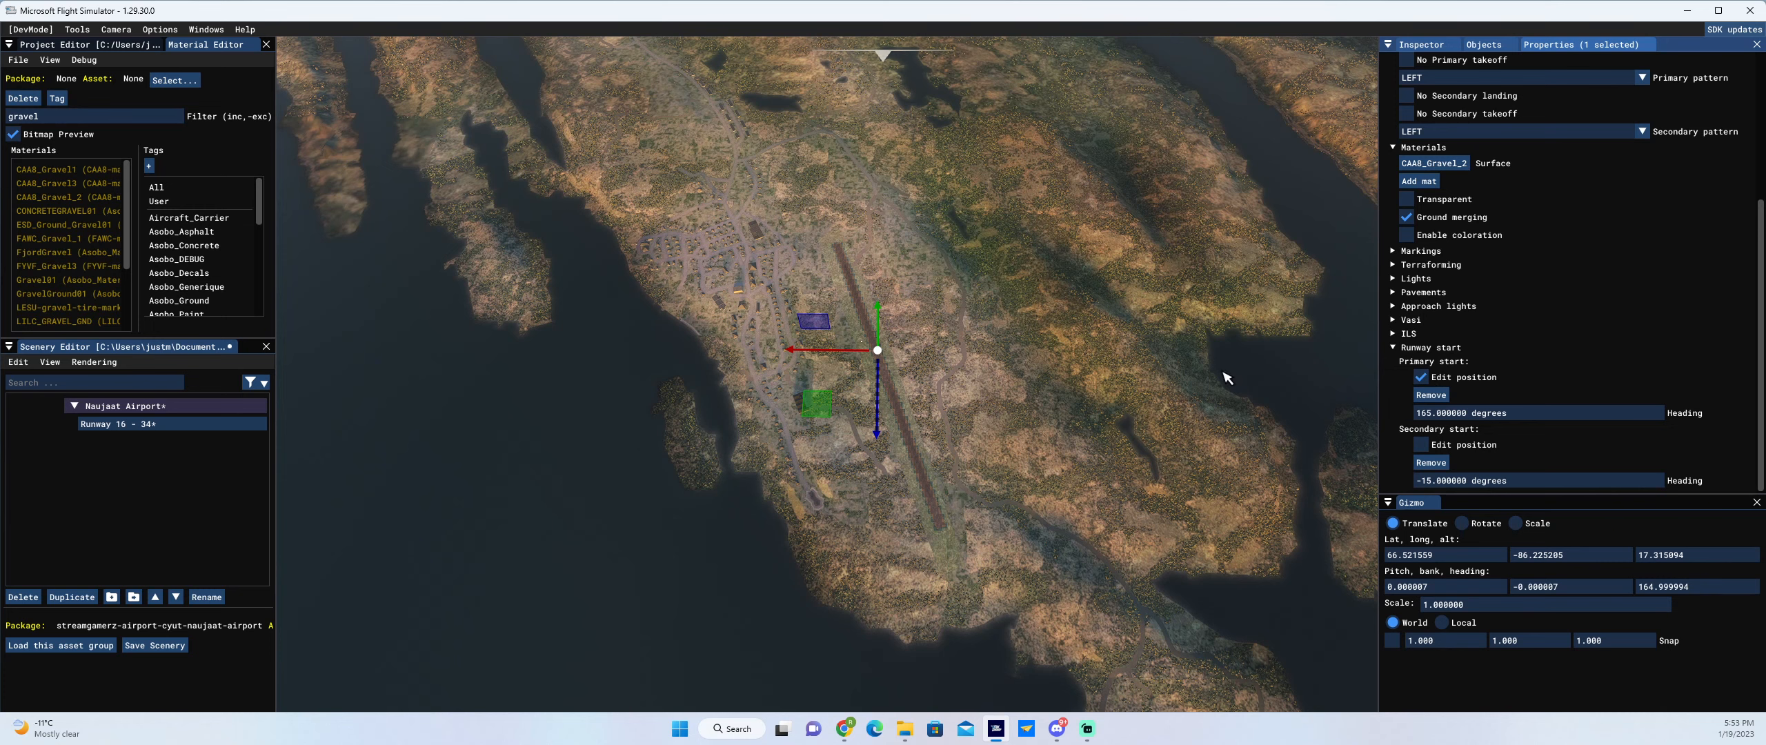
scroll(906, 346, up, 3)
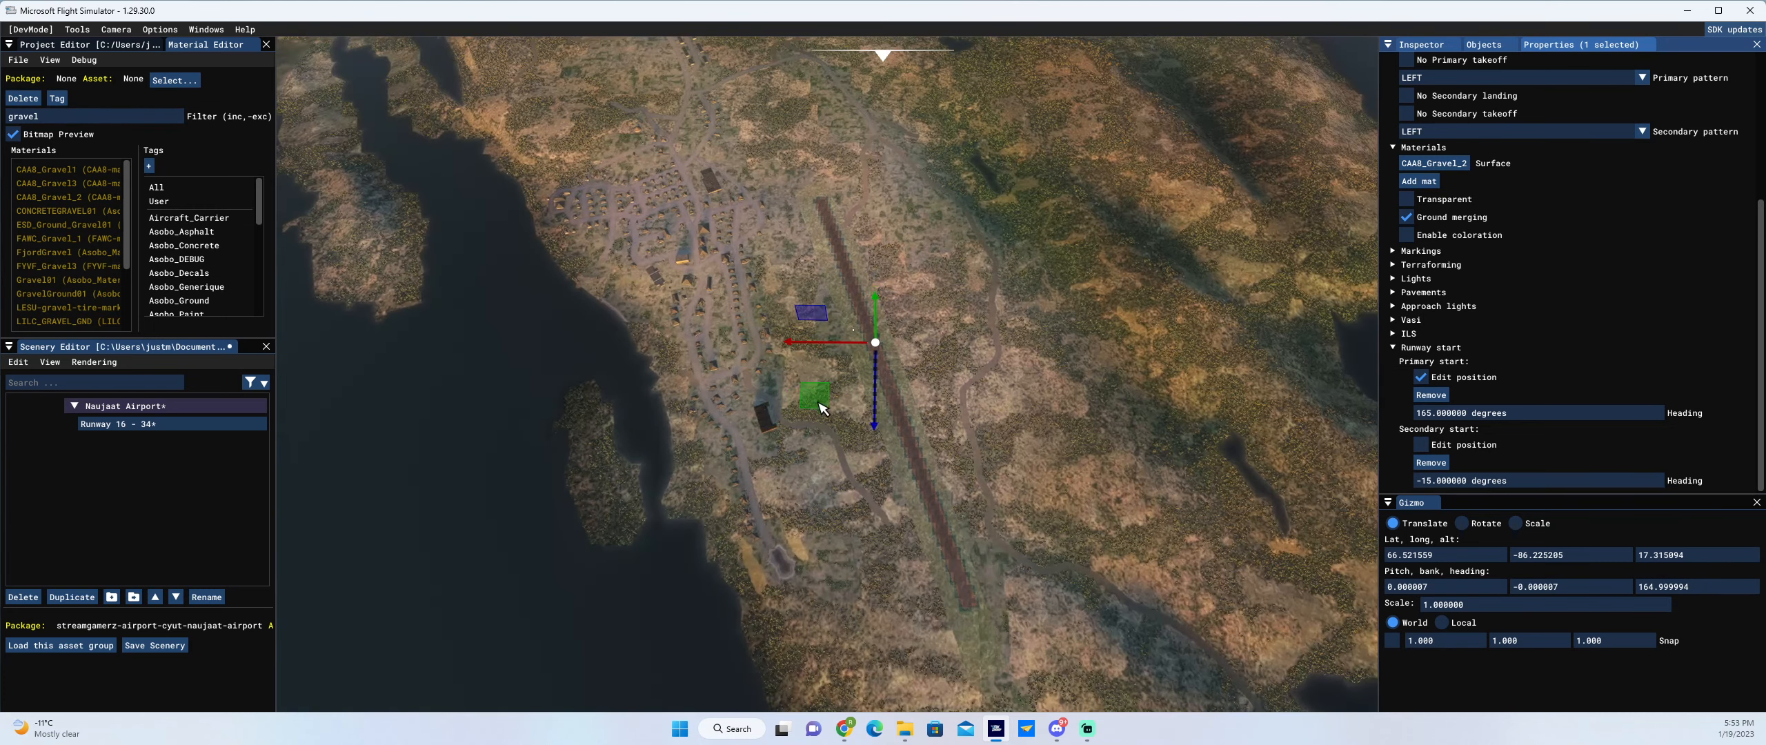
drag(817, 402, 761, 262)
key(w)
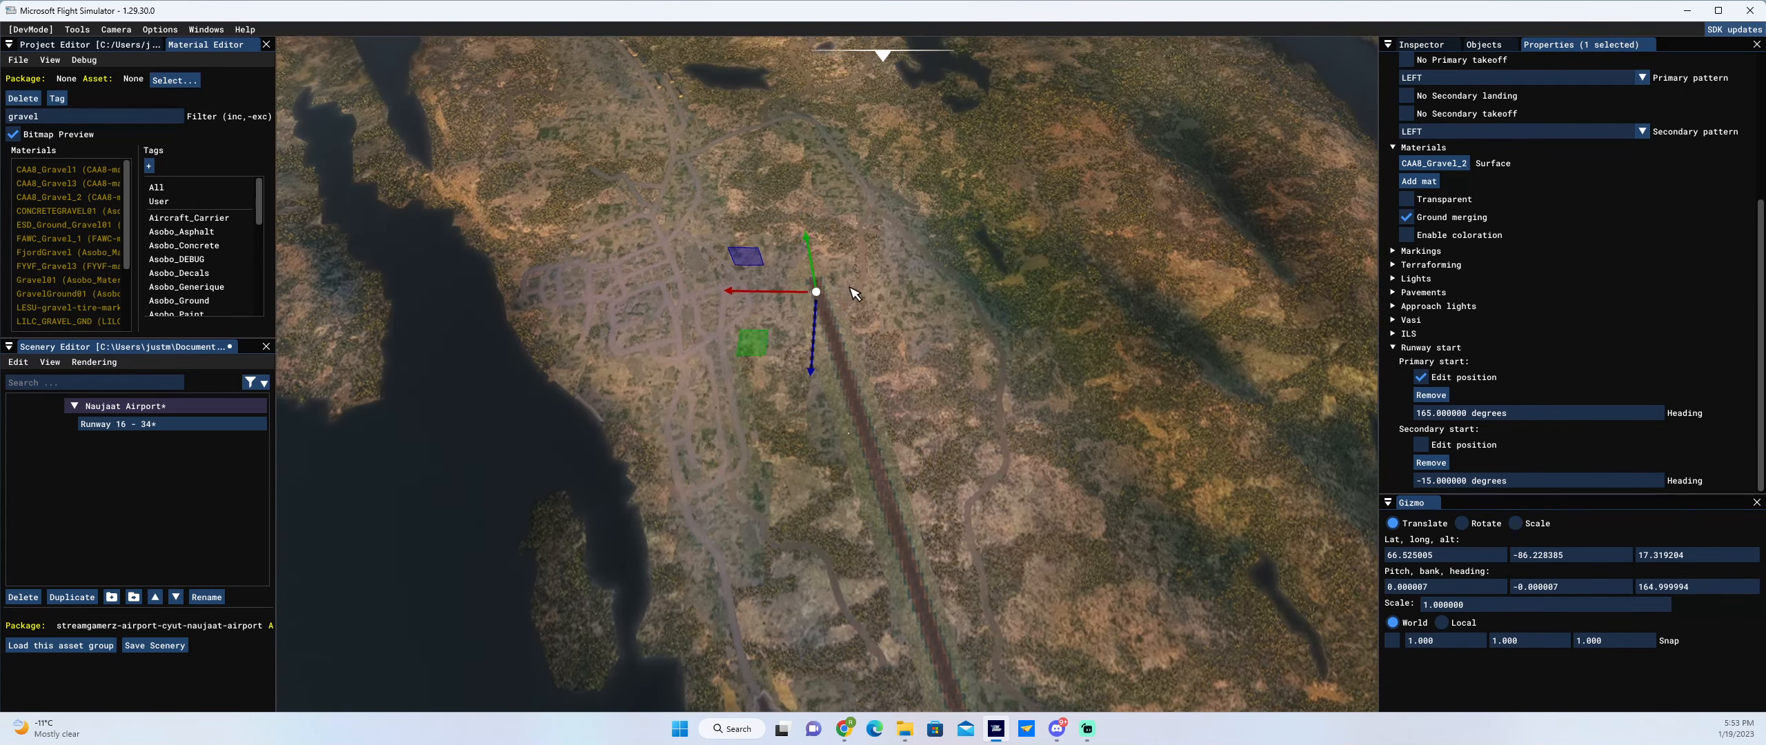
- Fine-position the primary start just inside the runway's northern end and set its heading to 161 degrees
key(a)
scroll(907, 346, up, 5)
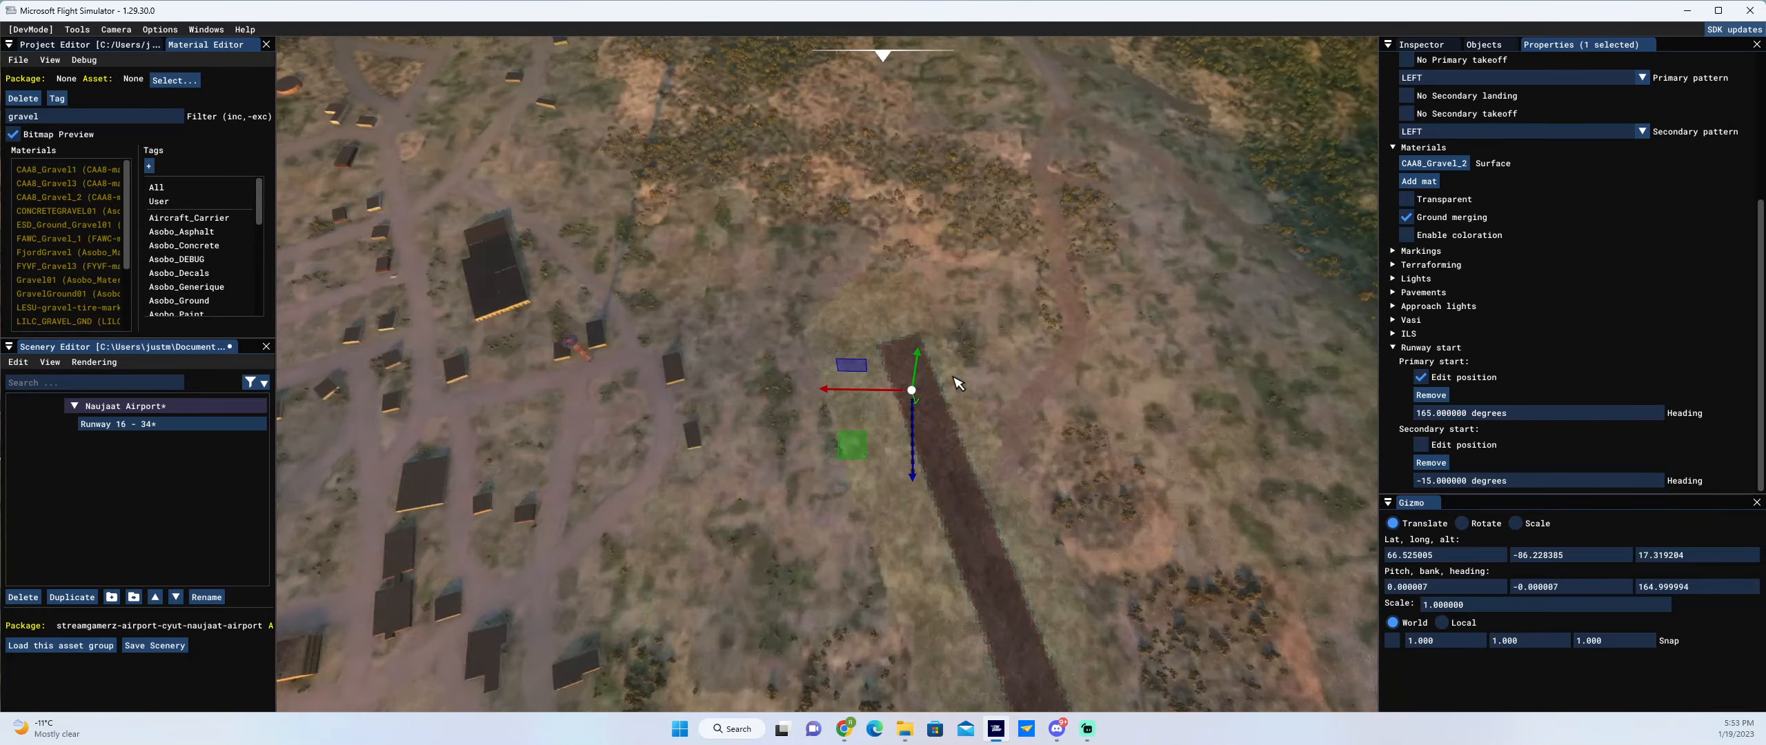
key(w)
drag(892, 467, 877, 403)
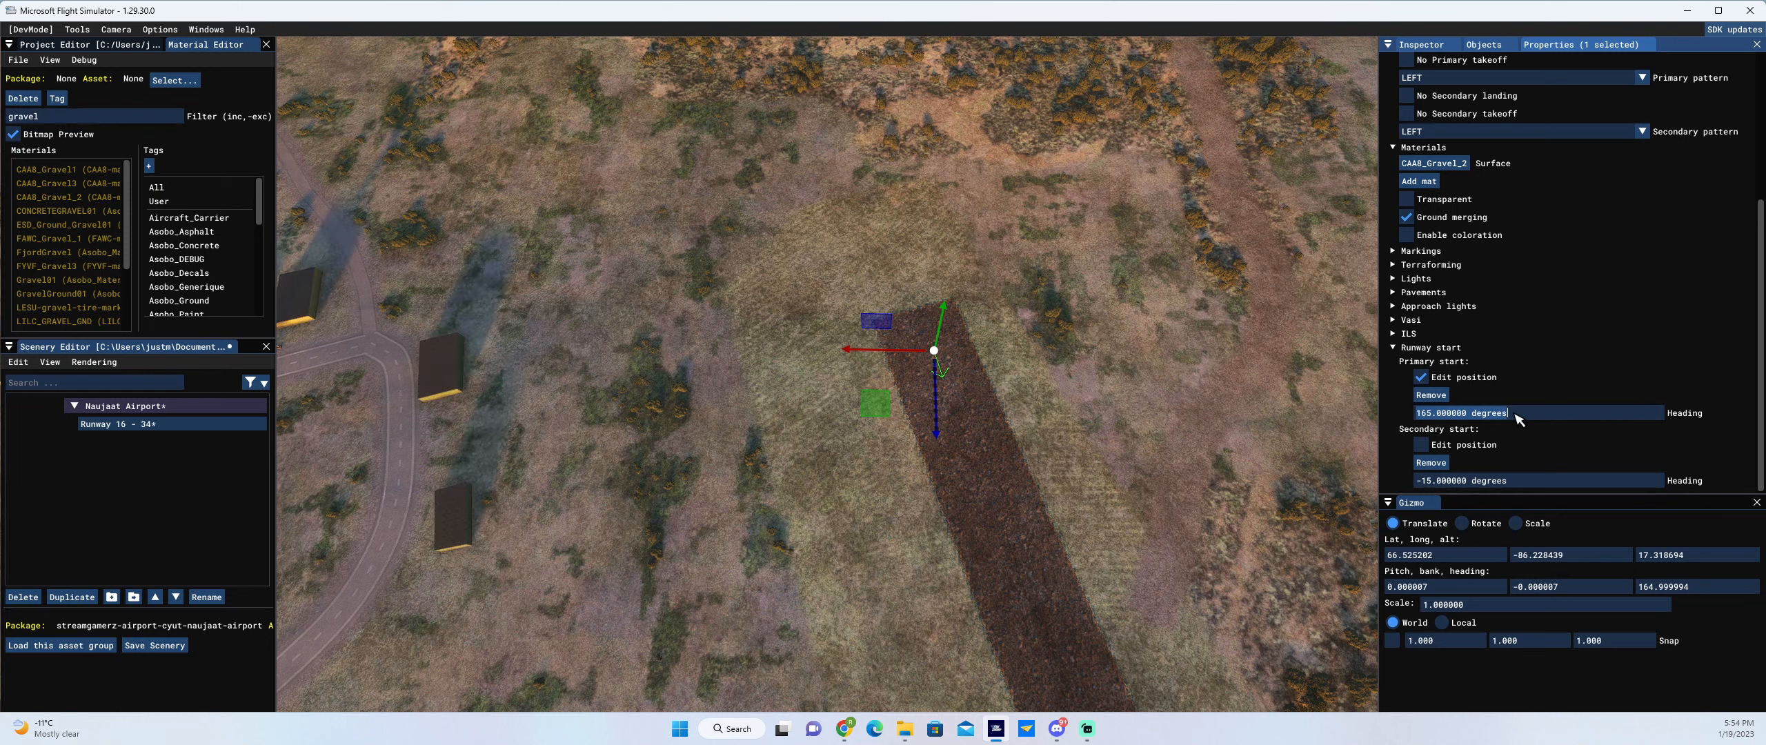
text(161)
key(Return)
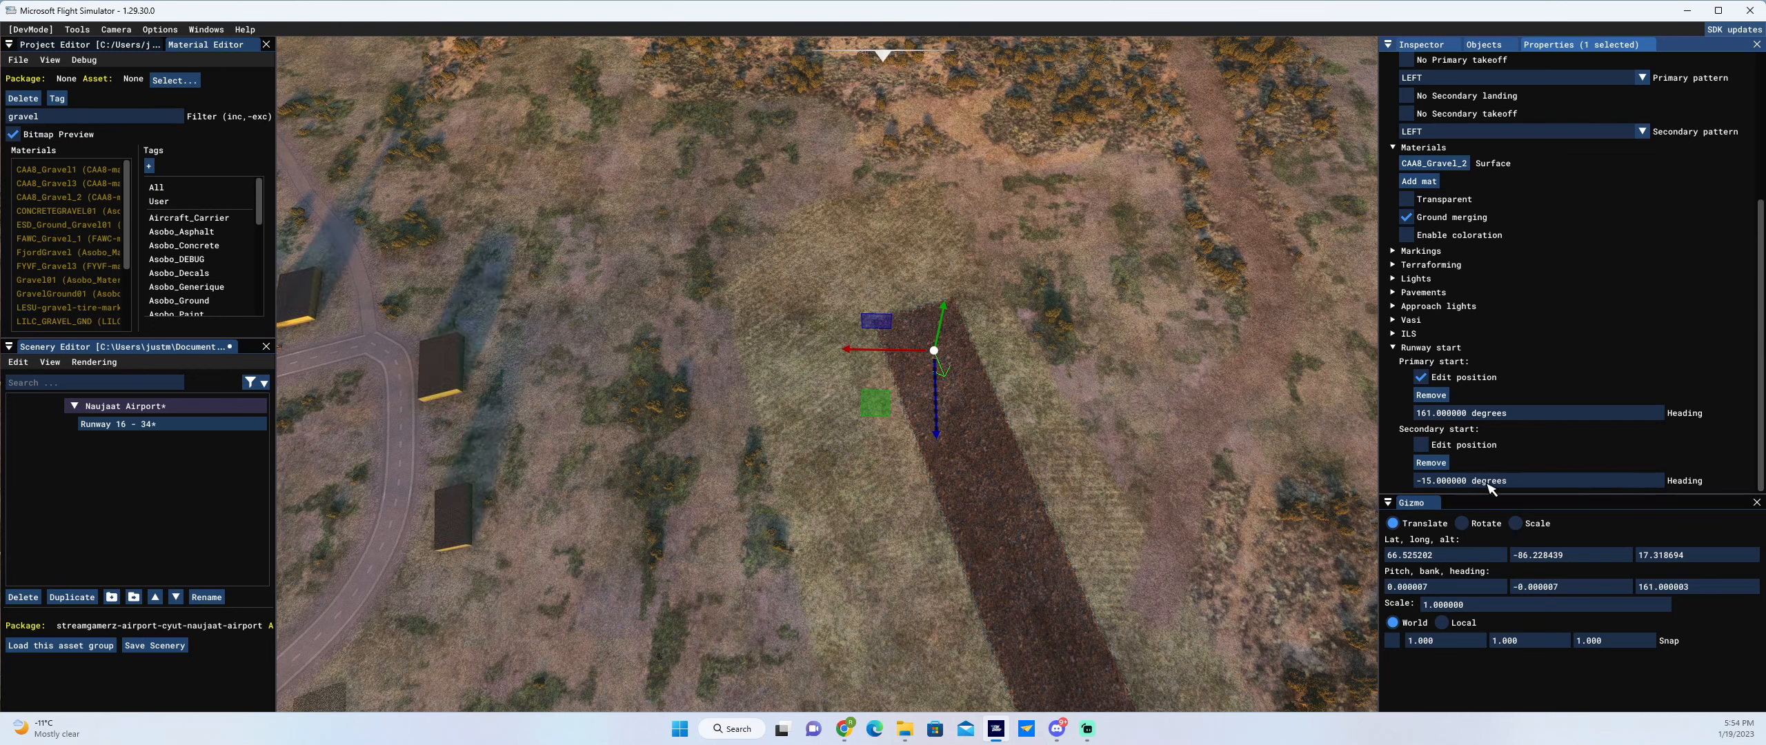
- Enable position editing for the runway's secondary start and move it to the southern end of the runway
click(1508, 481)
click(1421, 445)
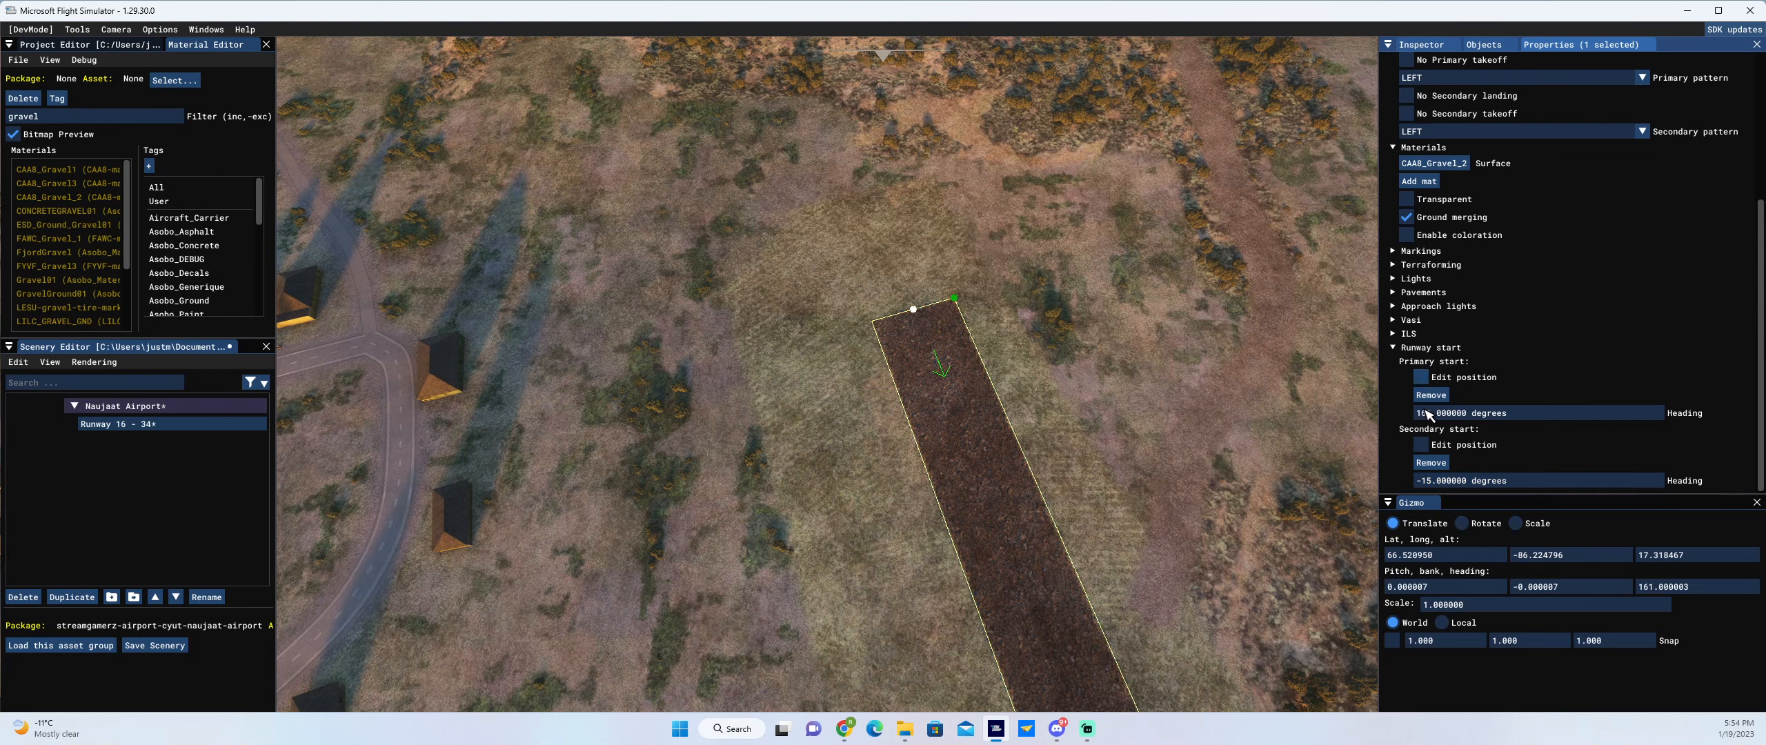
scroll(1032, 392, down, 10)
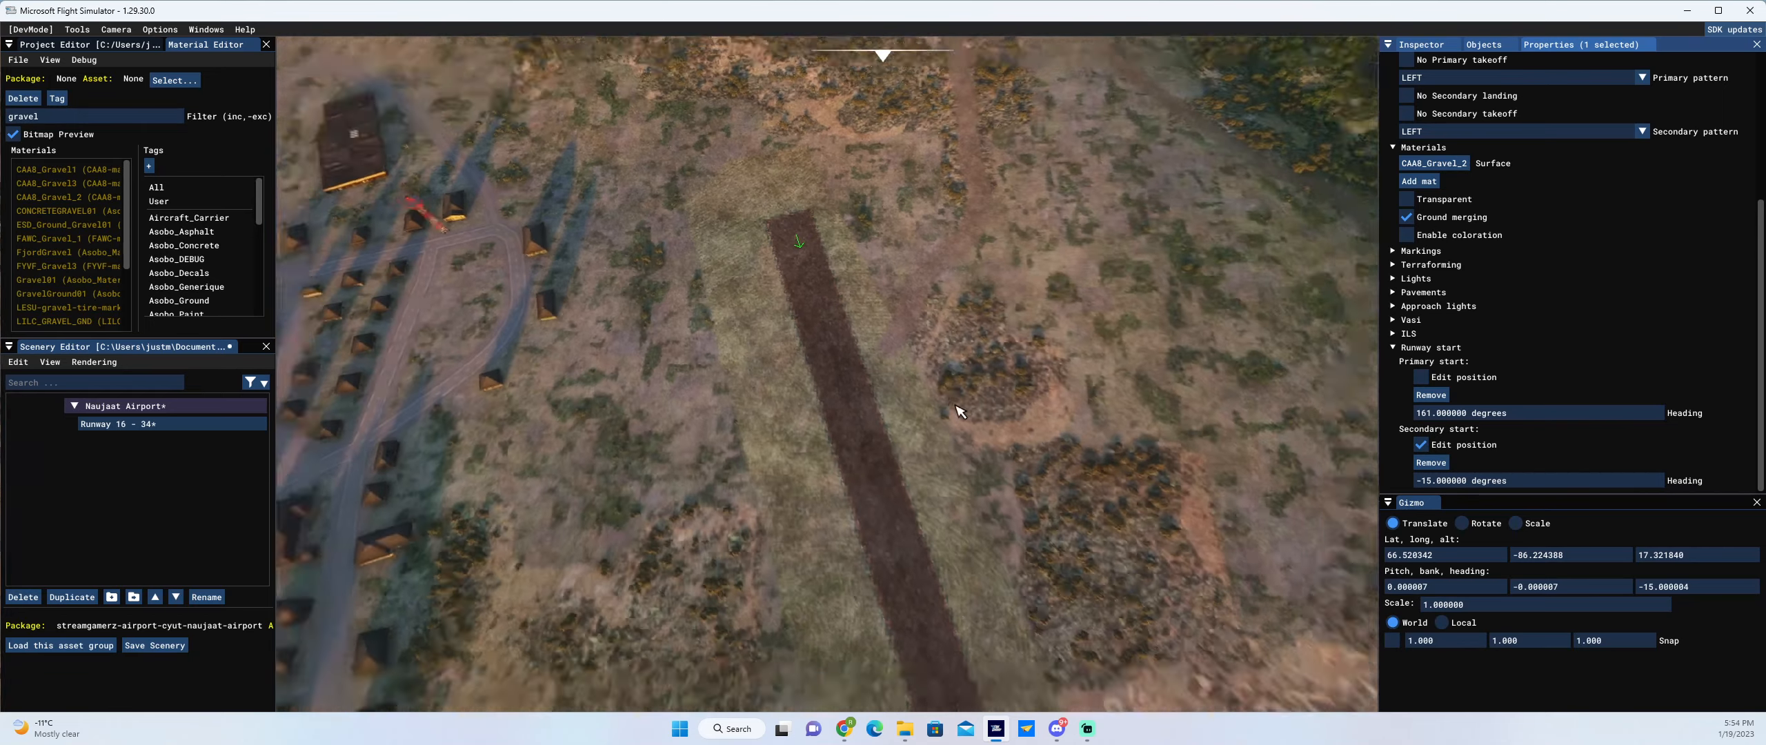
key(s)
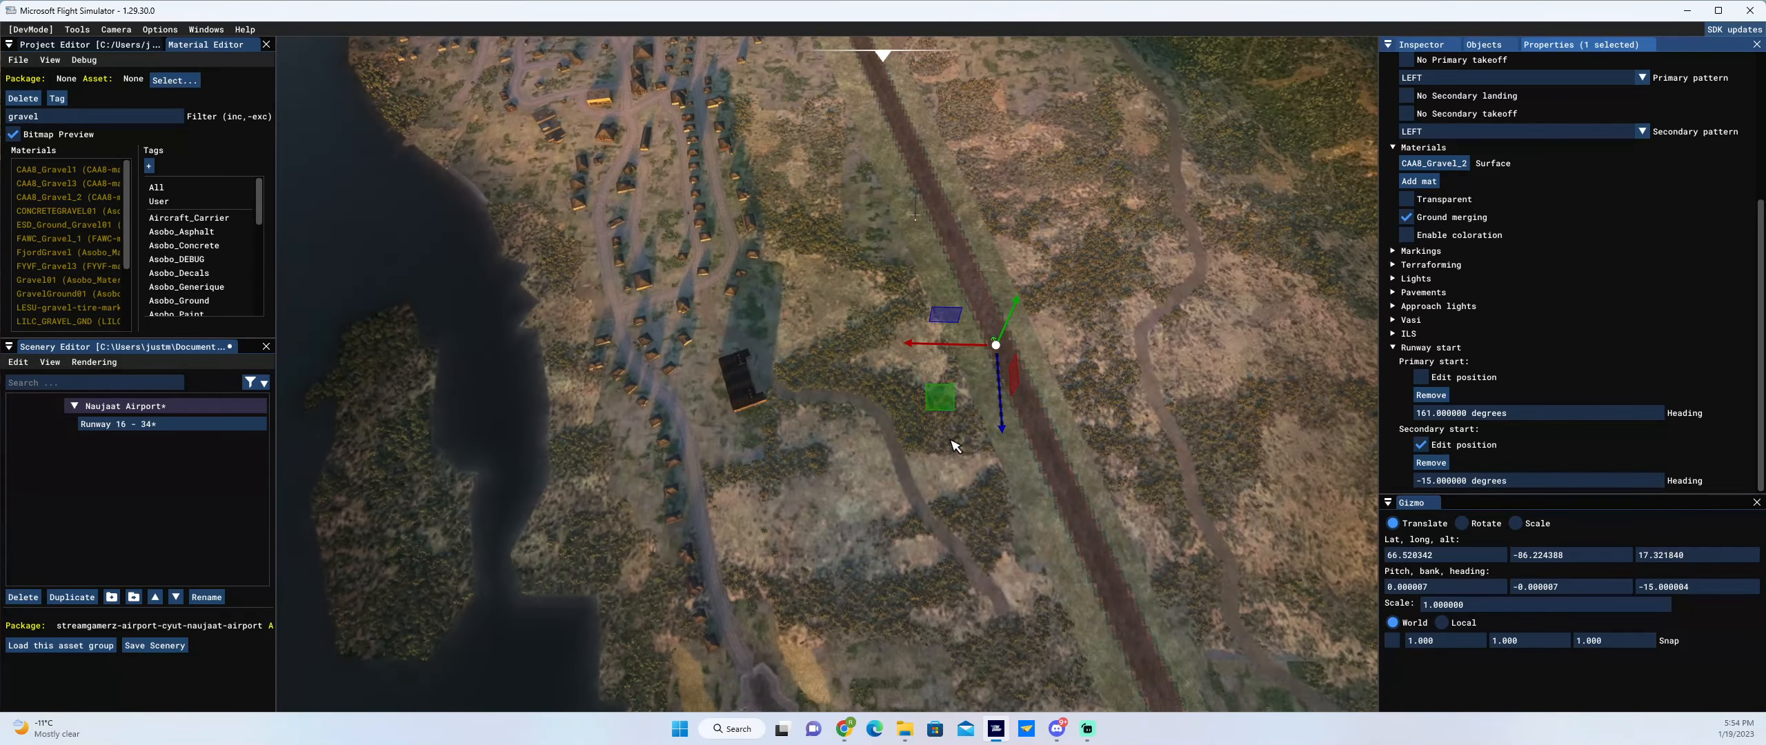
key(s)
key(d)
drag(939, 400, 1006, 544)
key(s)
scroll(1114, 503, up, 1)
scroll(1183, 501, up, 5)
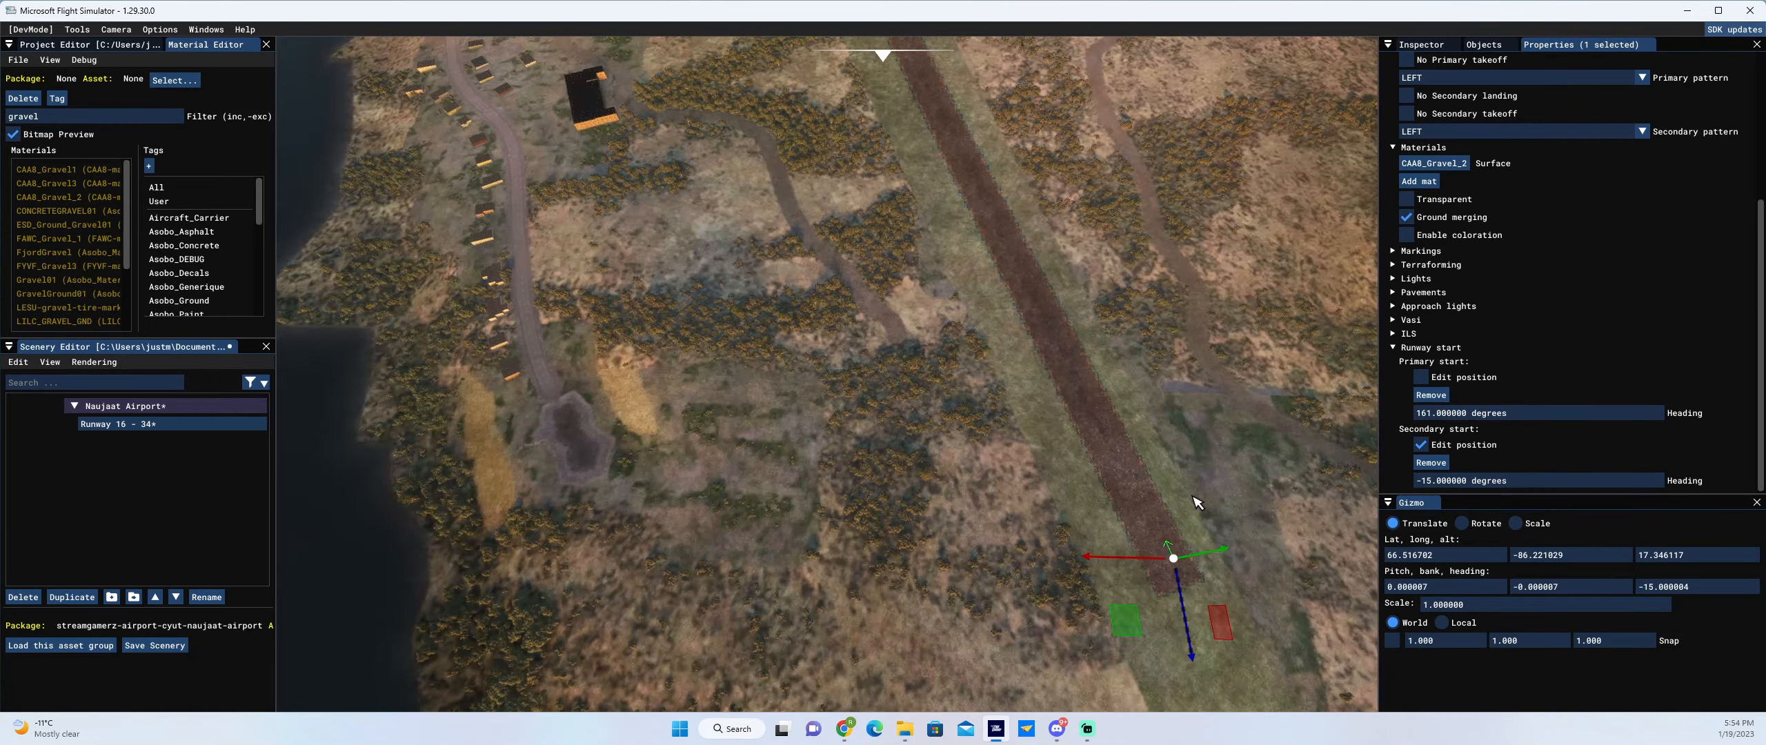
- Fine-position the secondary start just inside the runway's southern end, set its heading to 341 degrees and finish position editing
key(d)
key(s)
drag(1086, 557, 1067, 556)
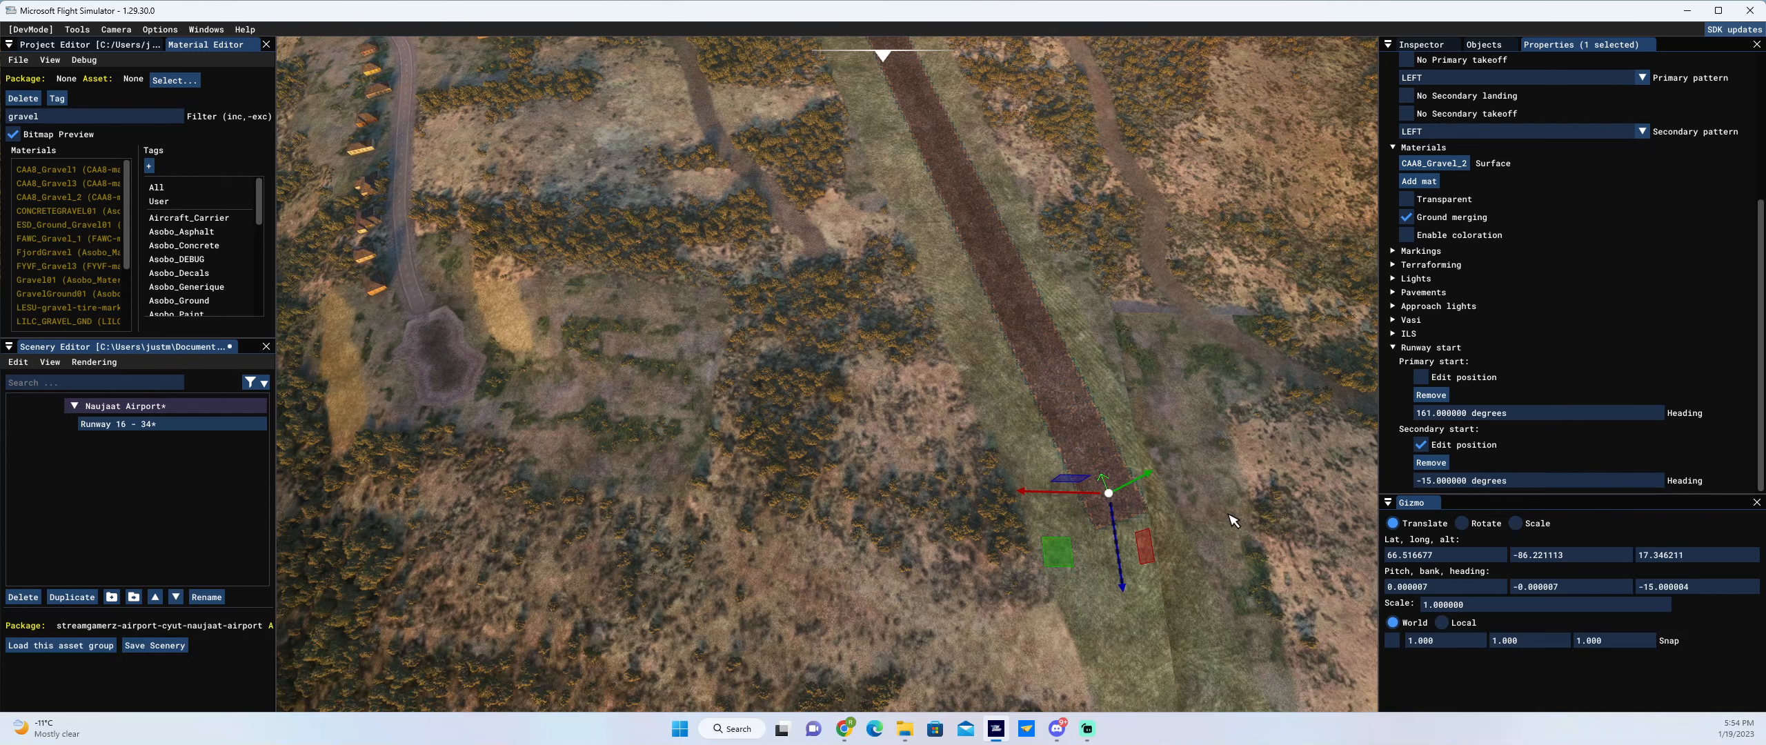
click(1497, 486)
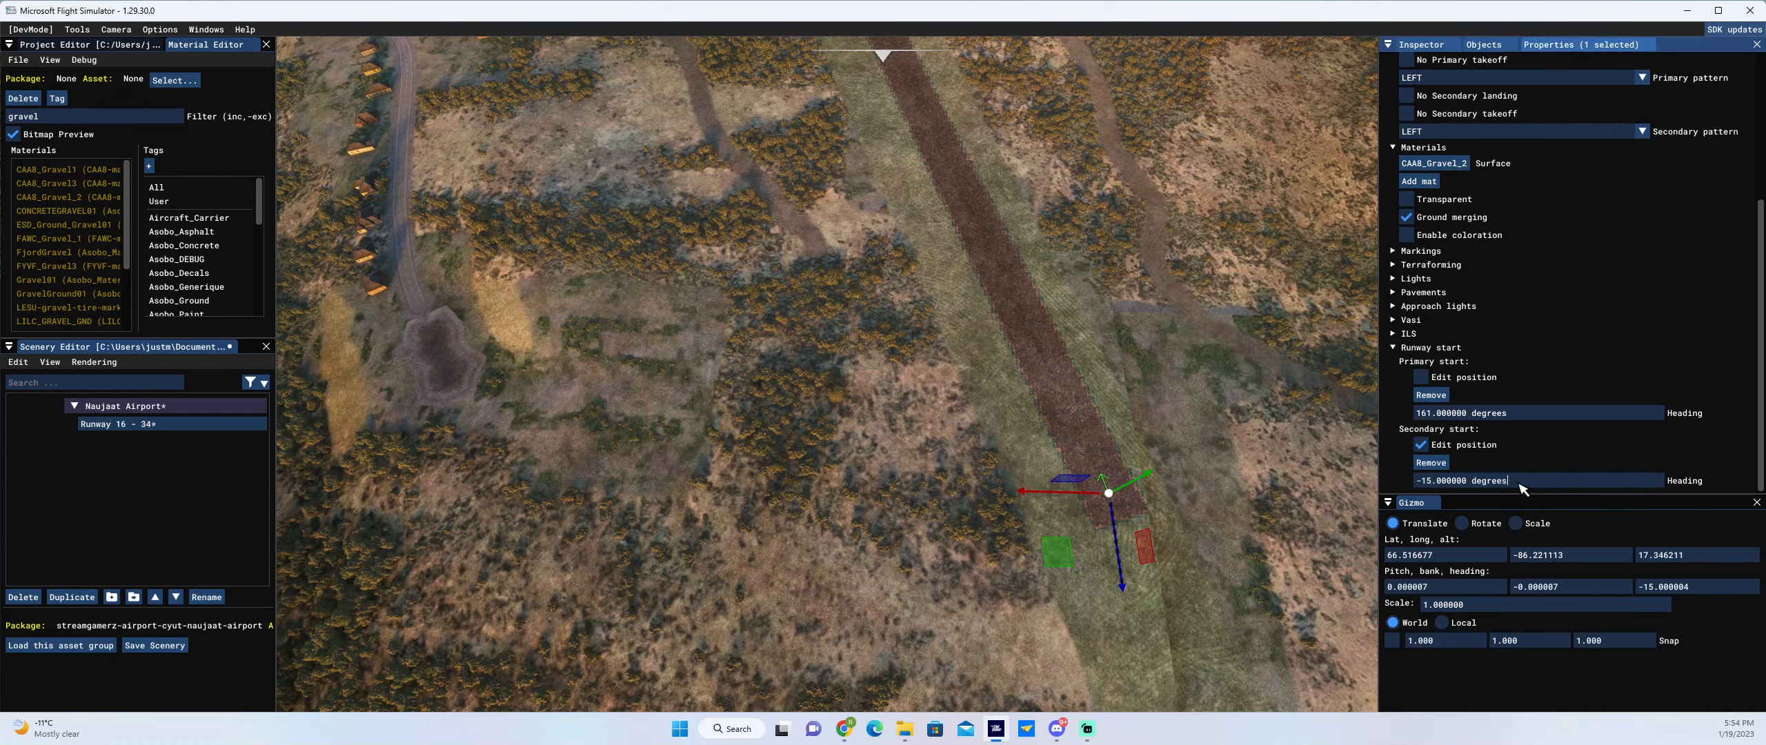
key(Home)
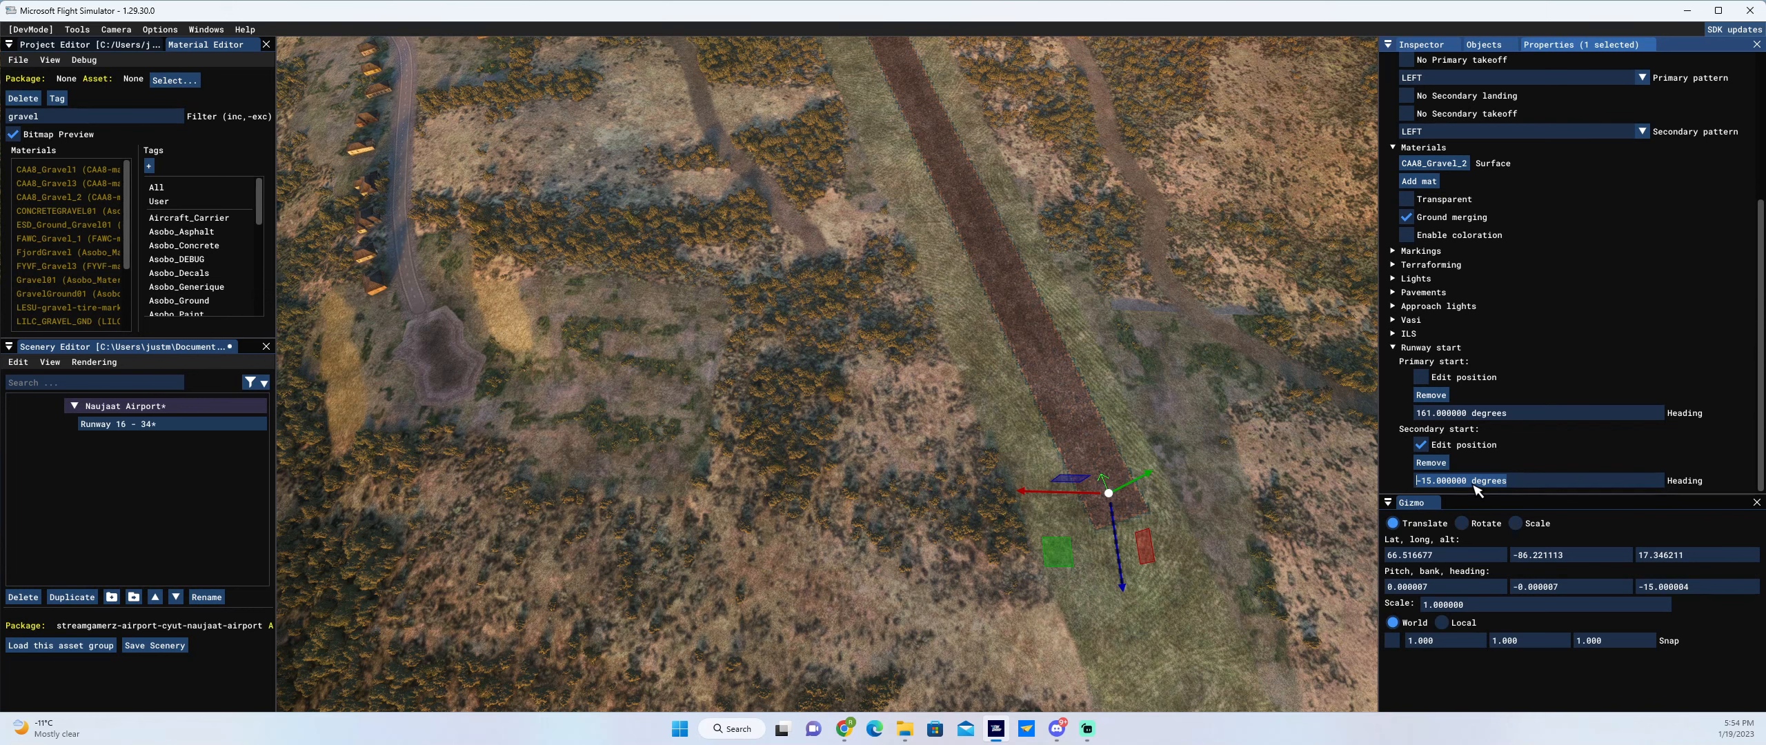
text(341)
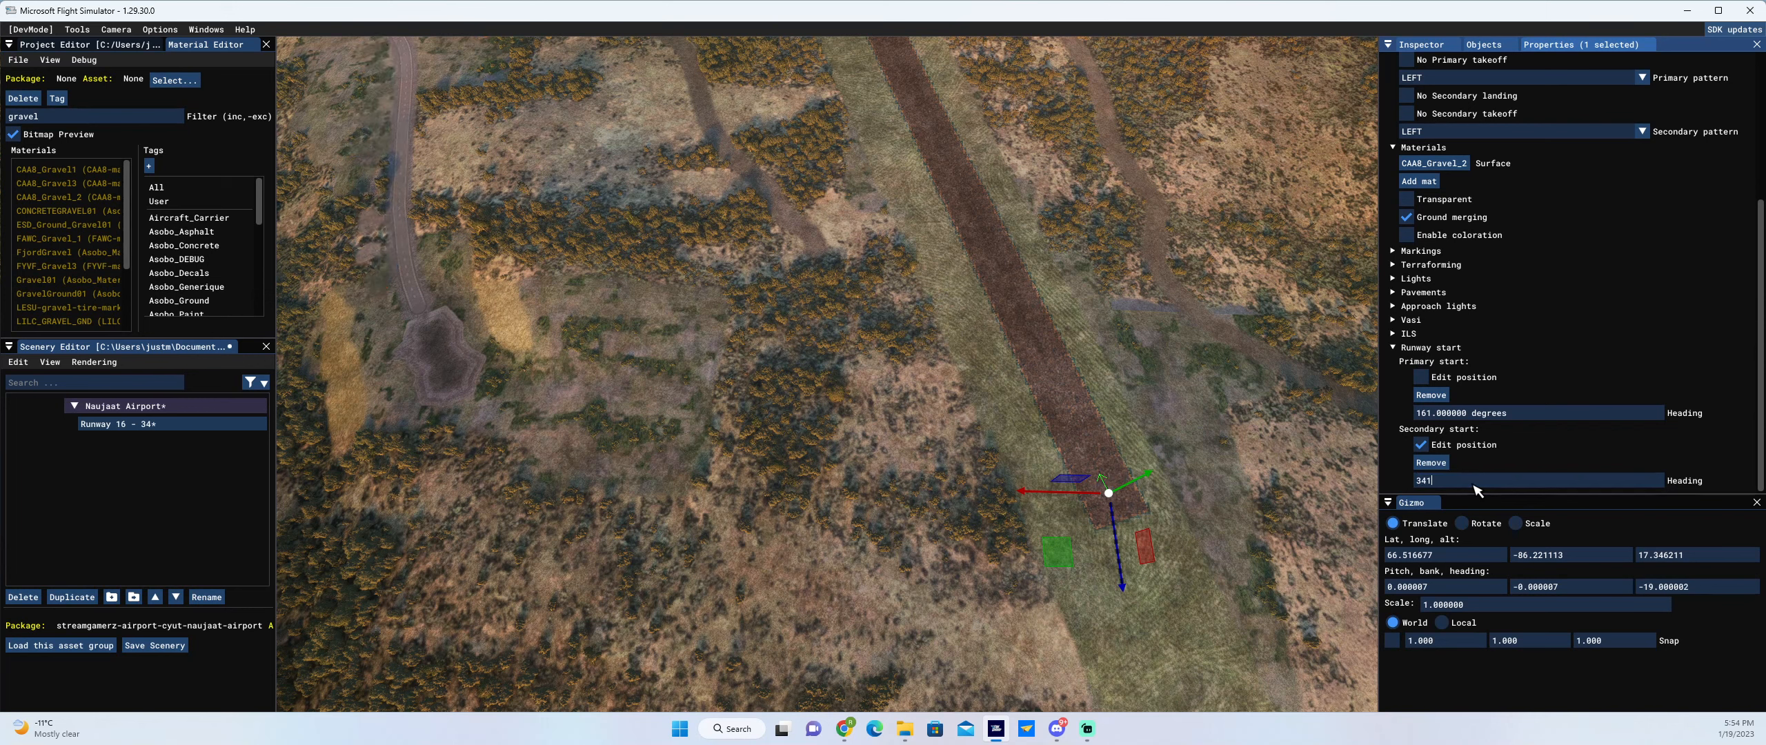
key(Return)
click(1421, 444)
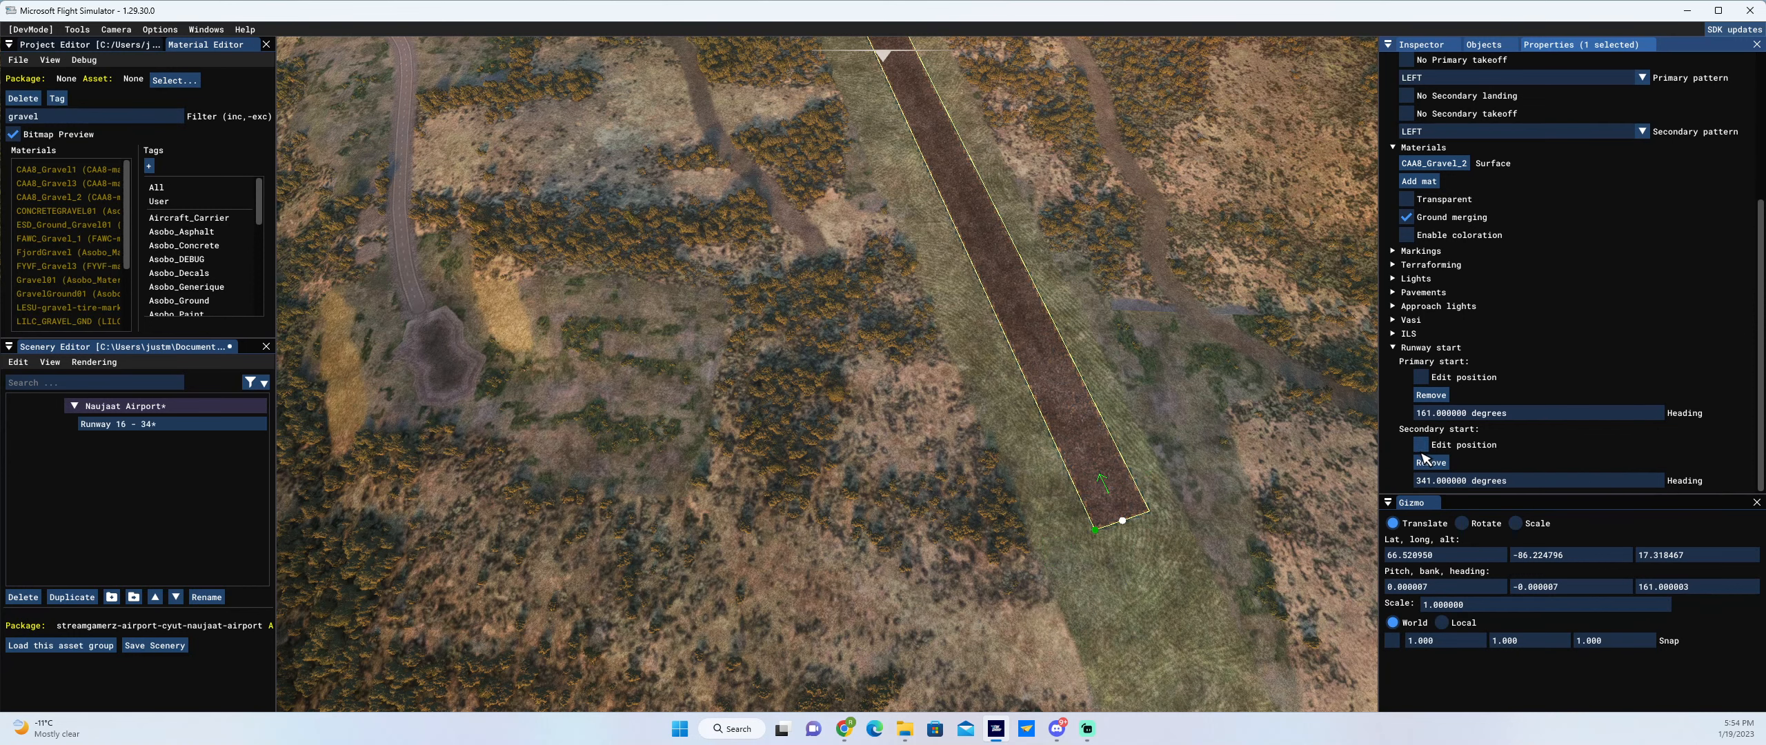
- Set the runway's edge lights to LOW
click(1394, 280)
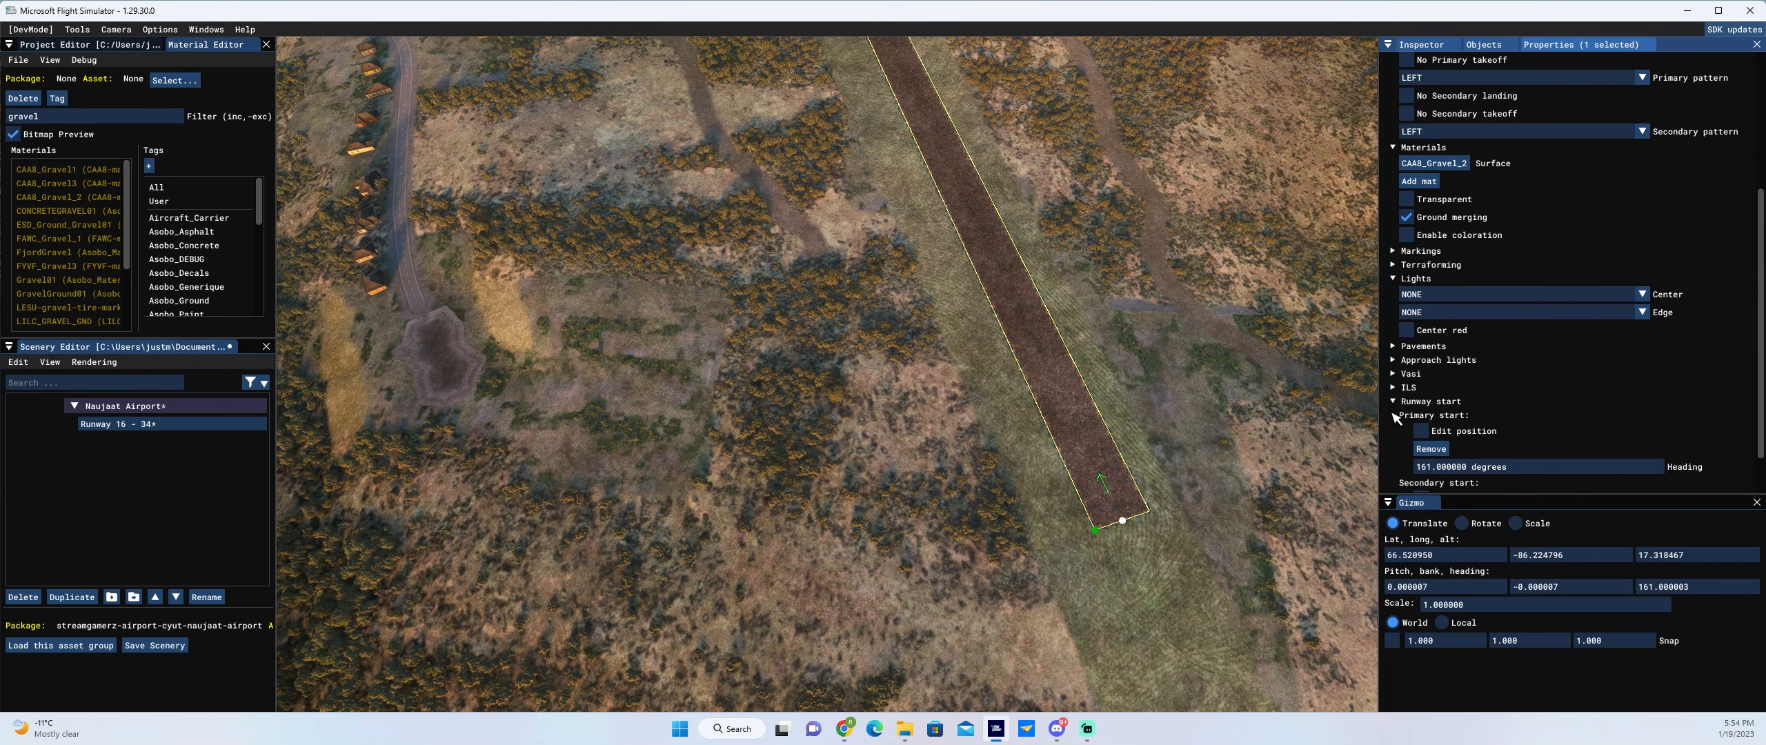
click(1541, 313)
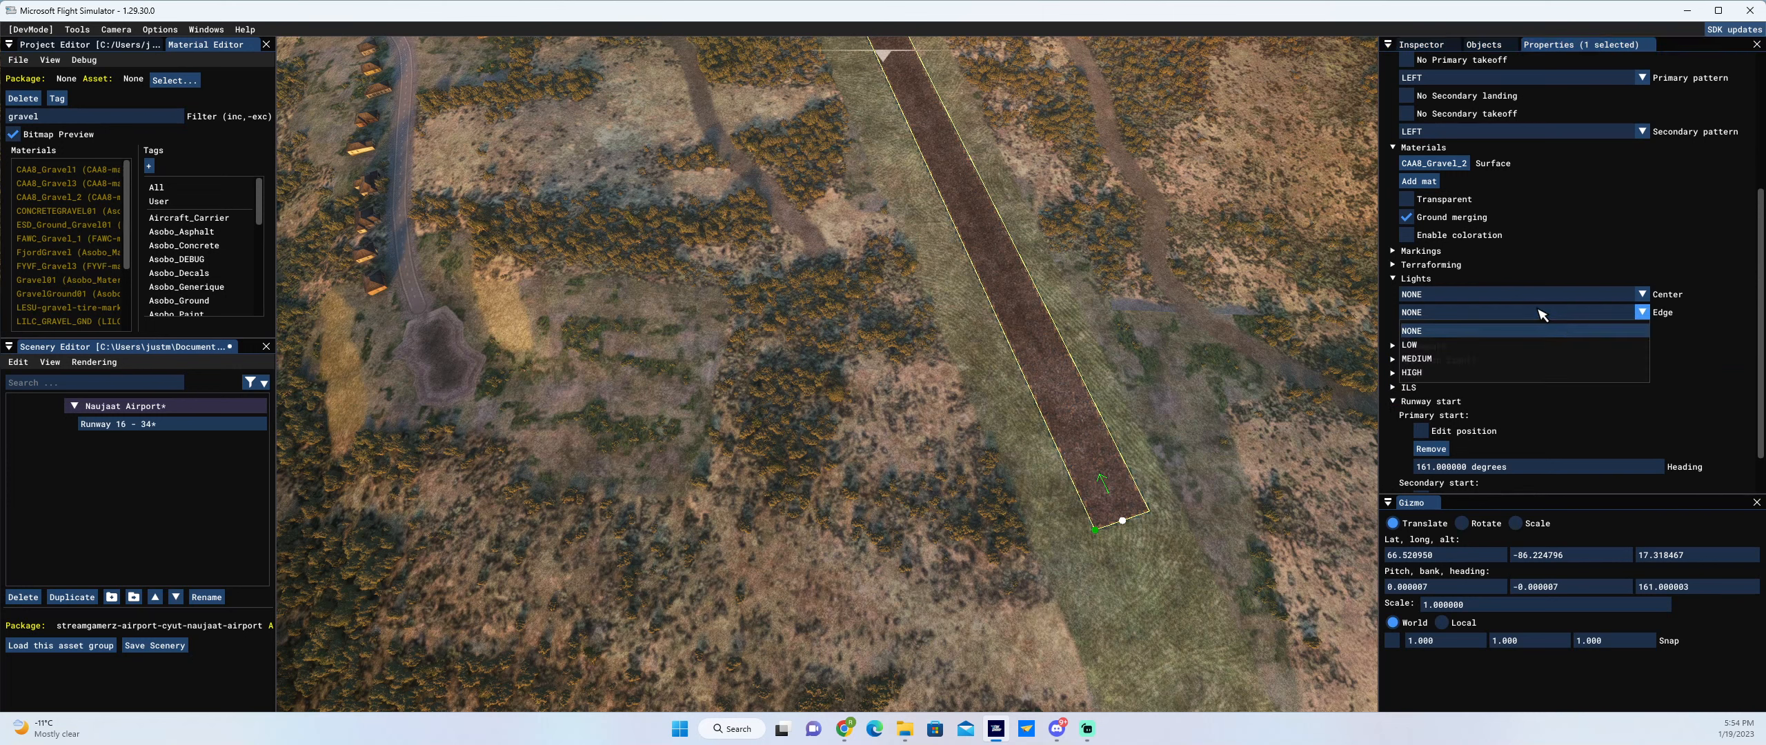
click(1447, 344)
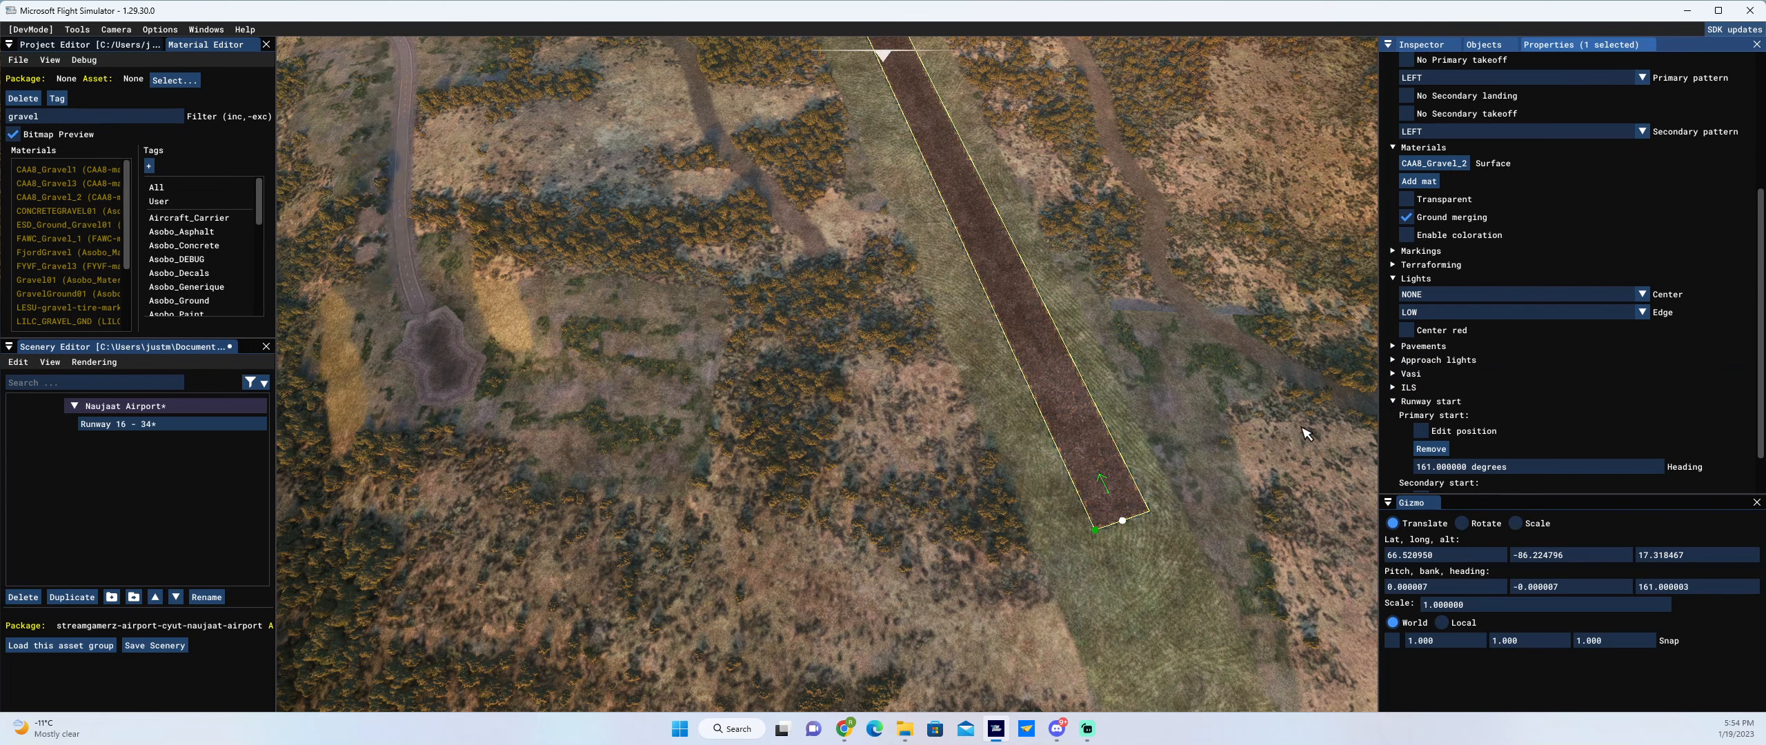
- Add a Windsock object beside the northern part of the runway, on the village side, and show its properties
click(1486, 46)
key(r)
key(r)
key(w)
key(a)
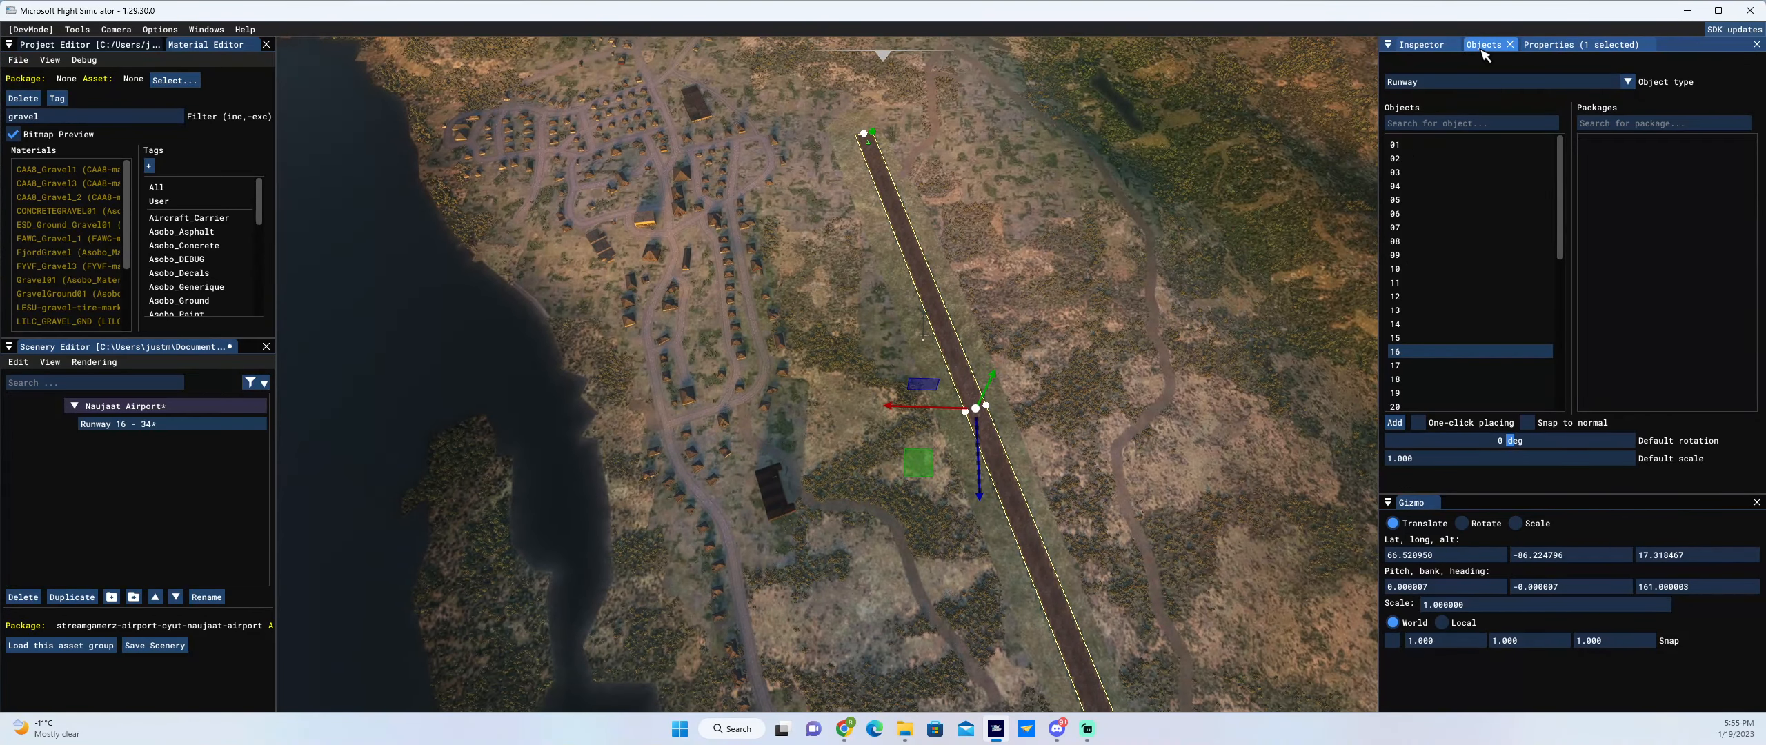
click(1478, 81)
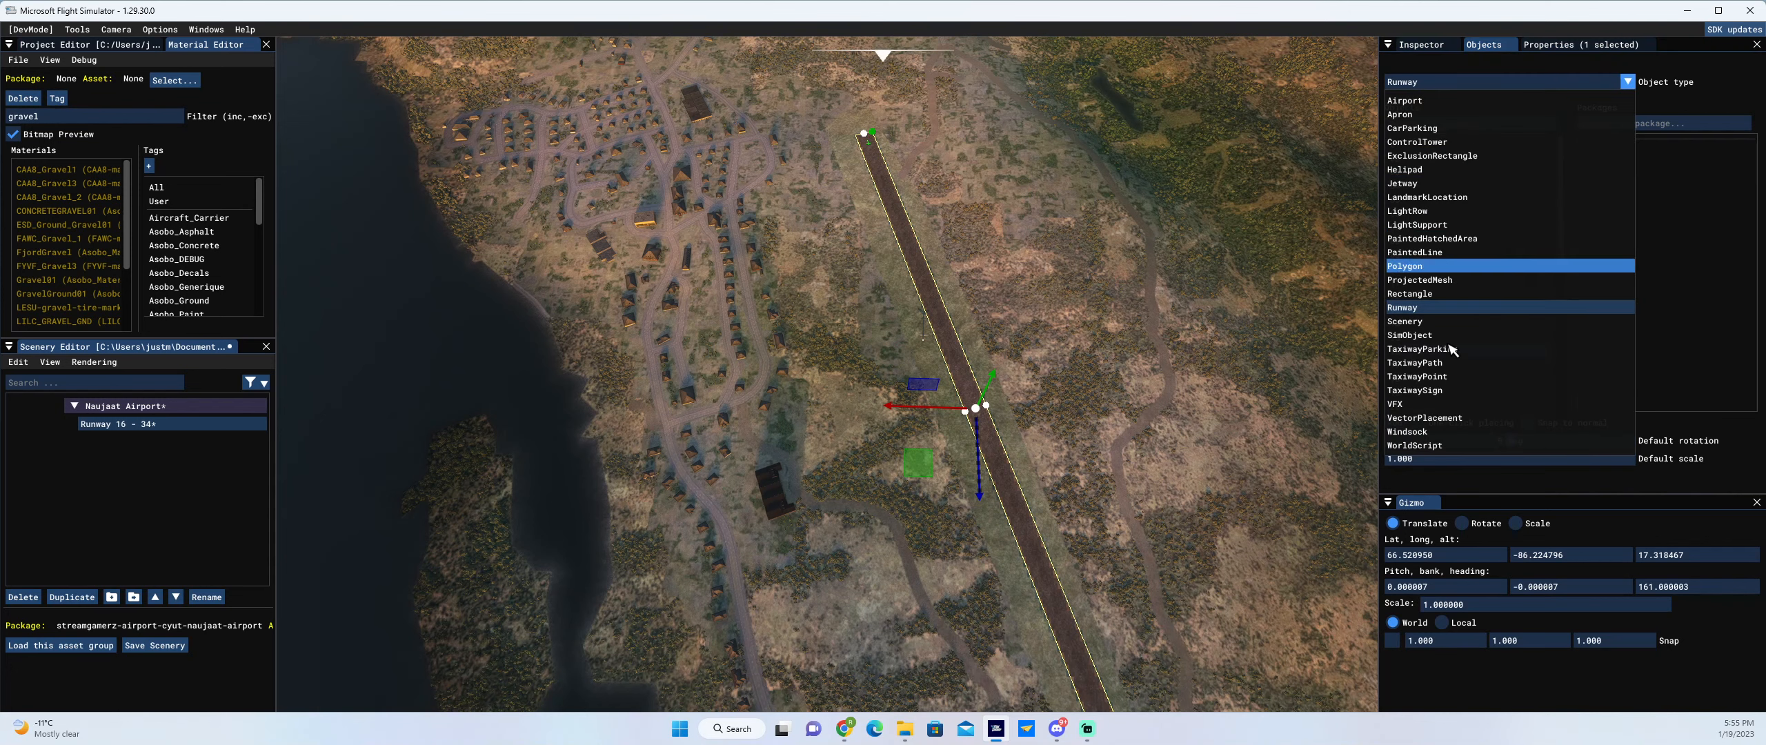
click(1408, 431)
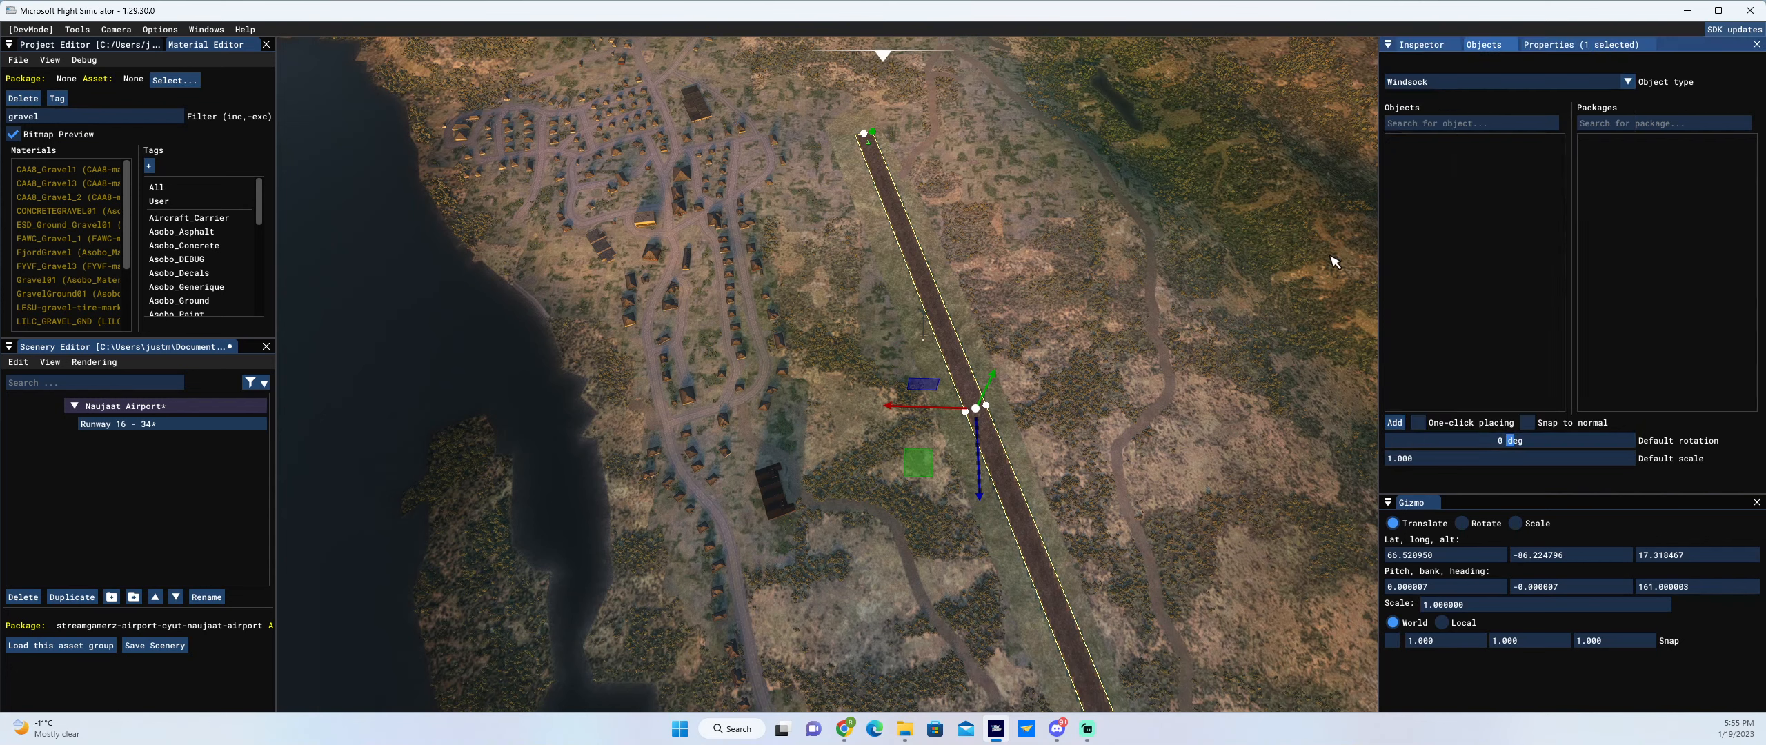
click(1395, 423)
drag(822, 417, 793, 253)
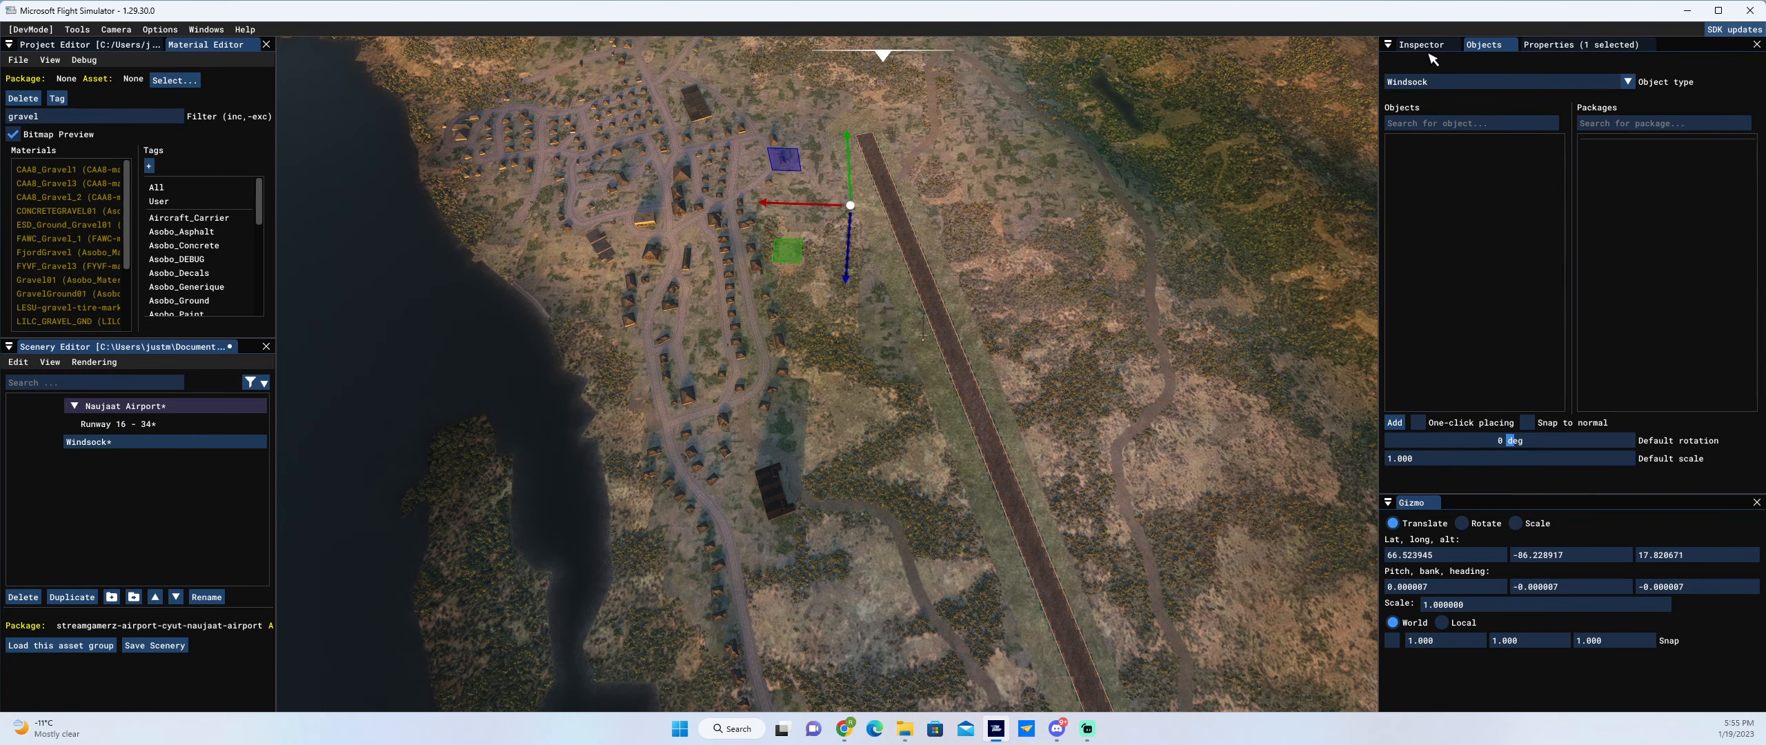
click(1546, 47)
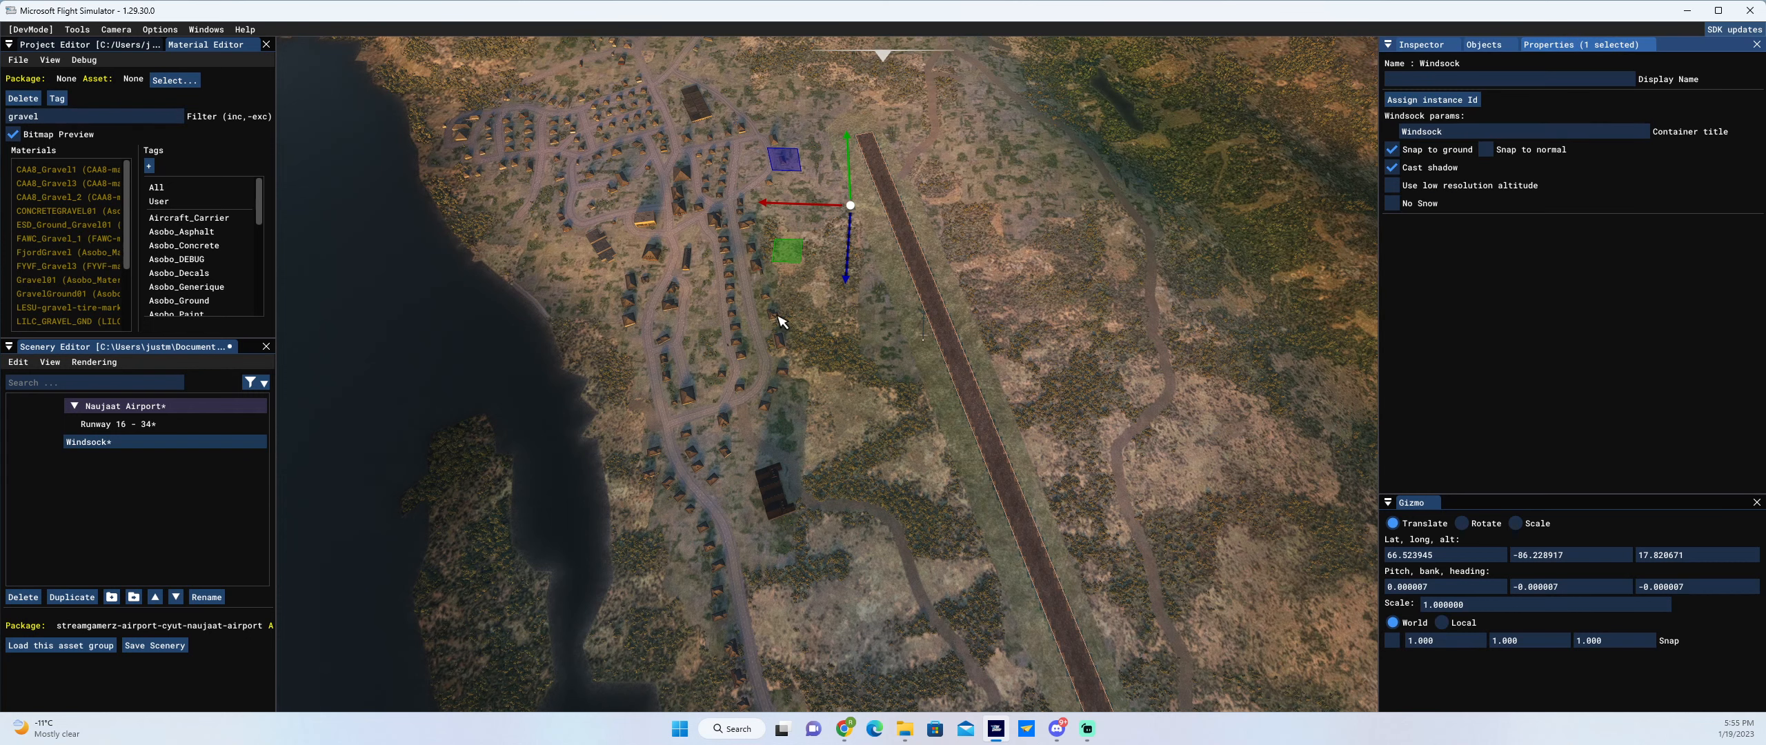
- Save the scenery and build the streamgamerz-airport-cyut-naujaat-airport package, closing the build console when it finishes
click(157, 649)
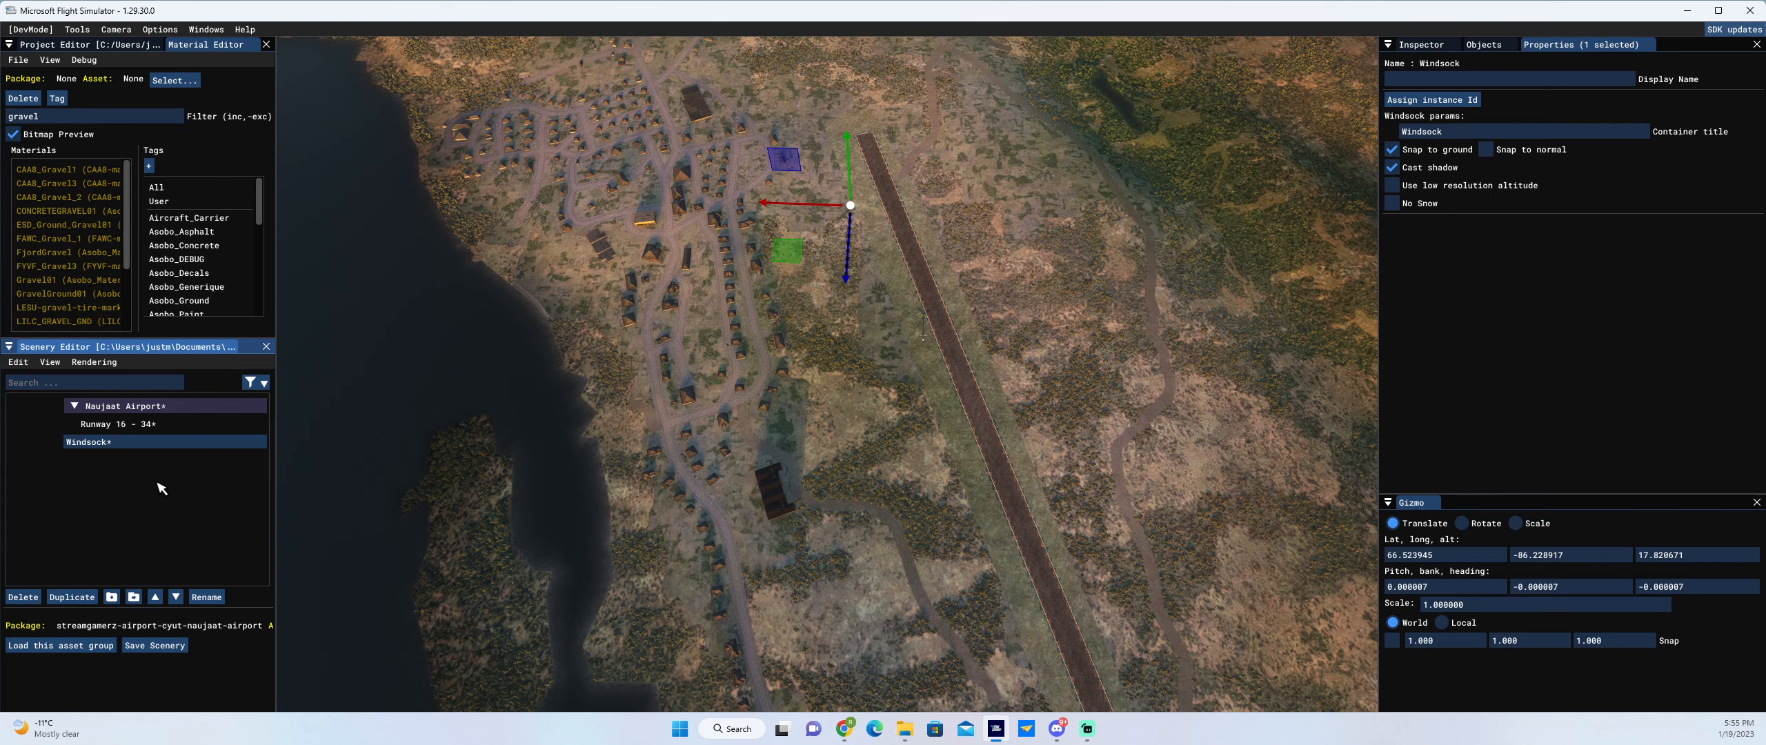
click(156, 645)
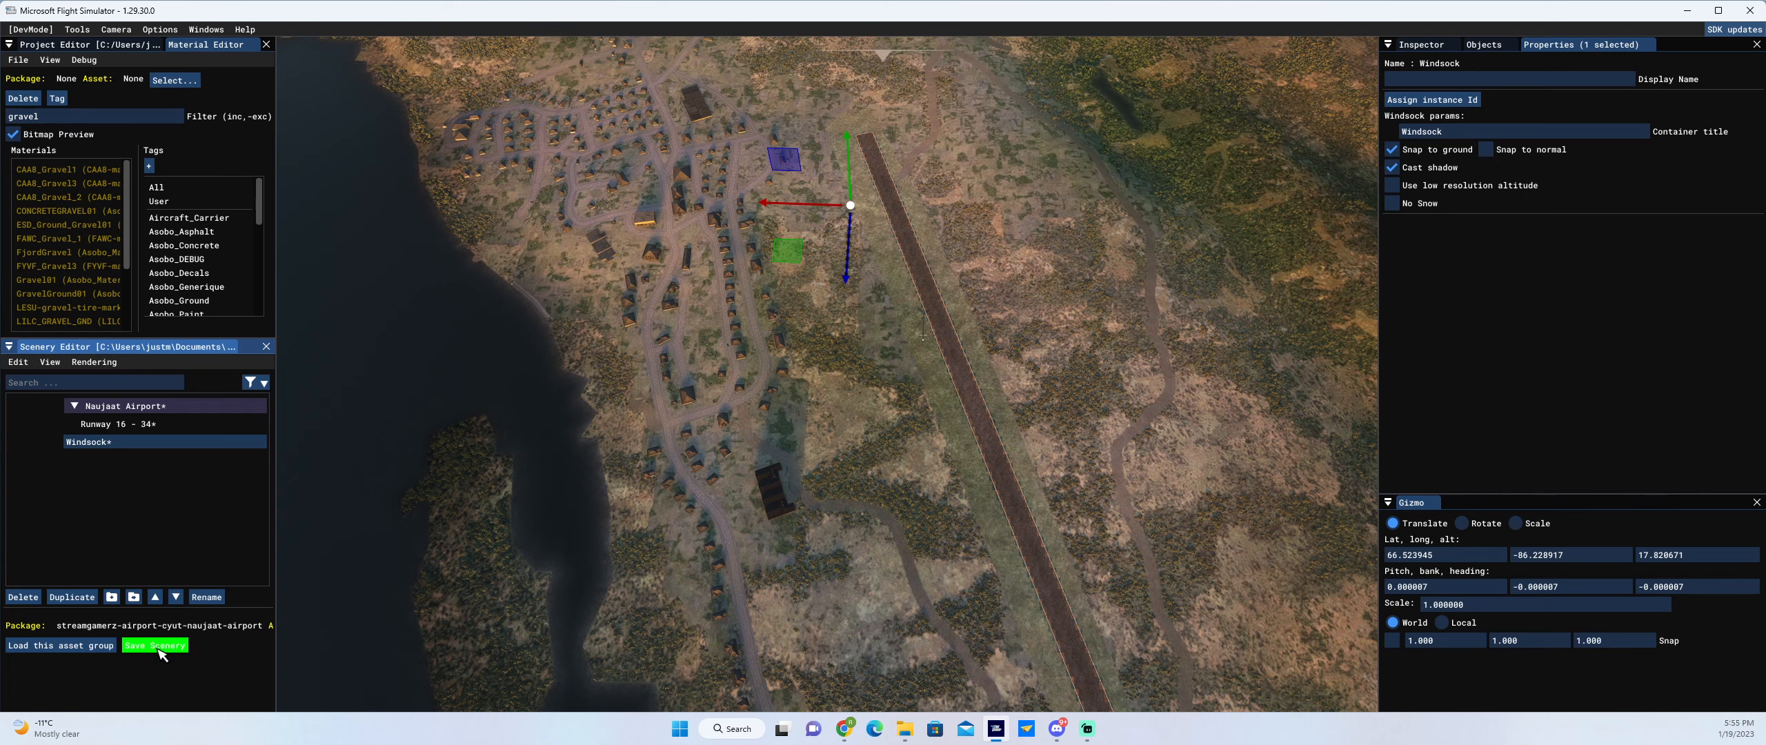
click(38, 45)
click(58, 158)
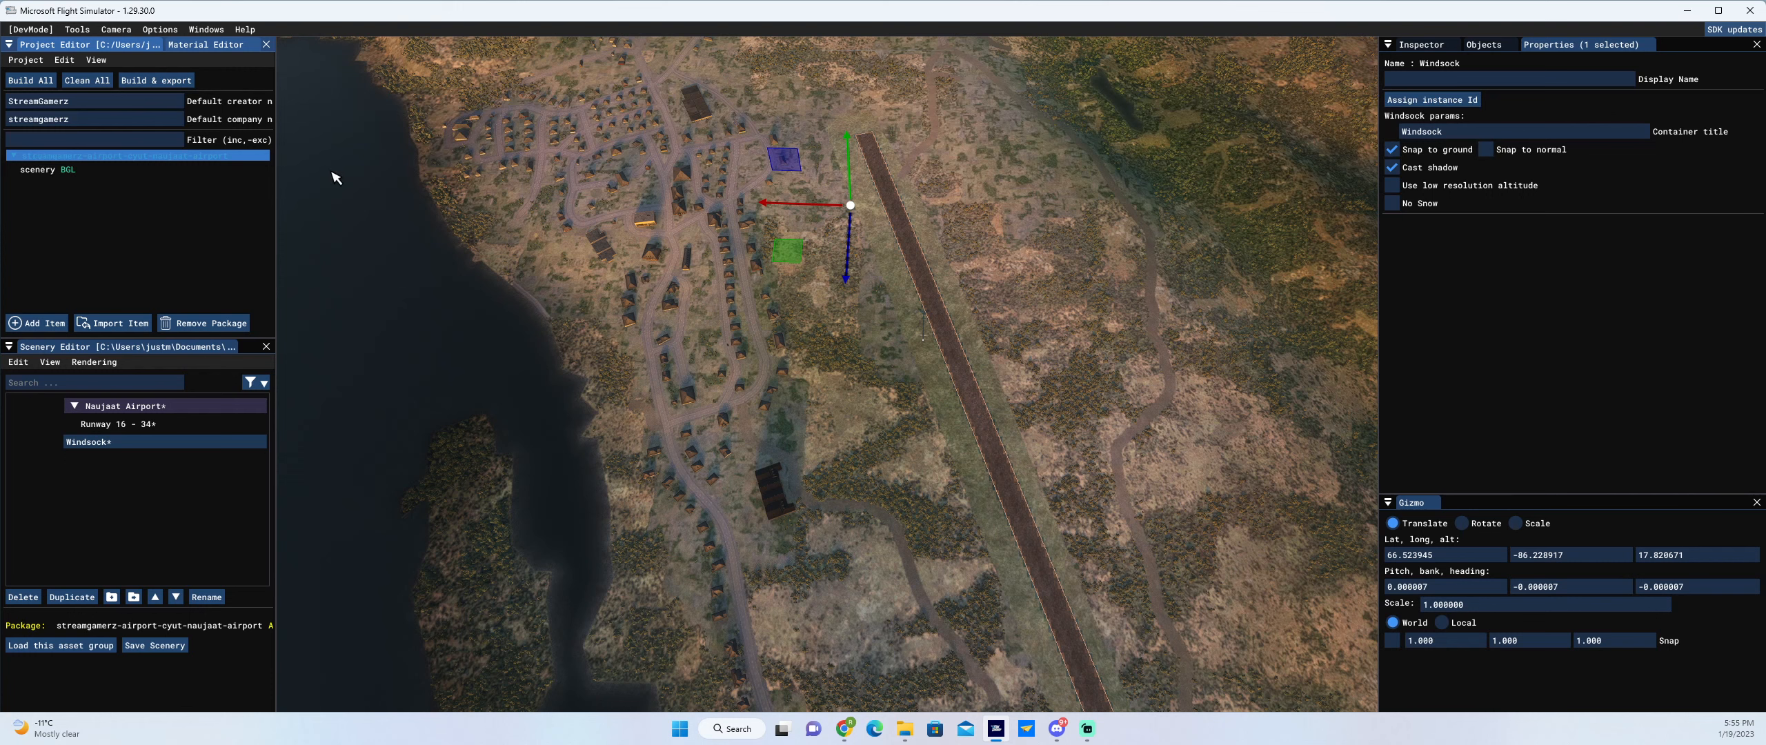
click(1421, 45)
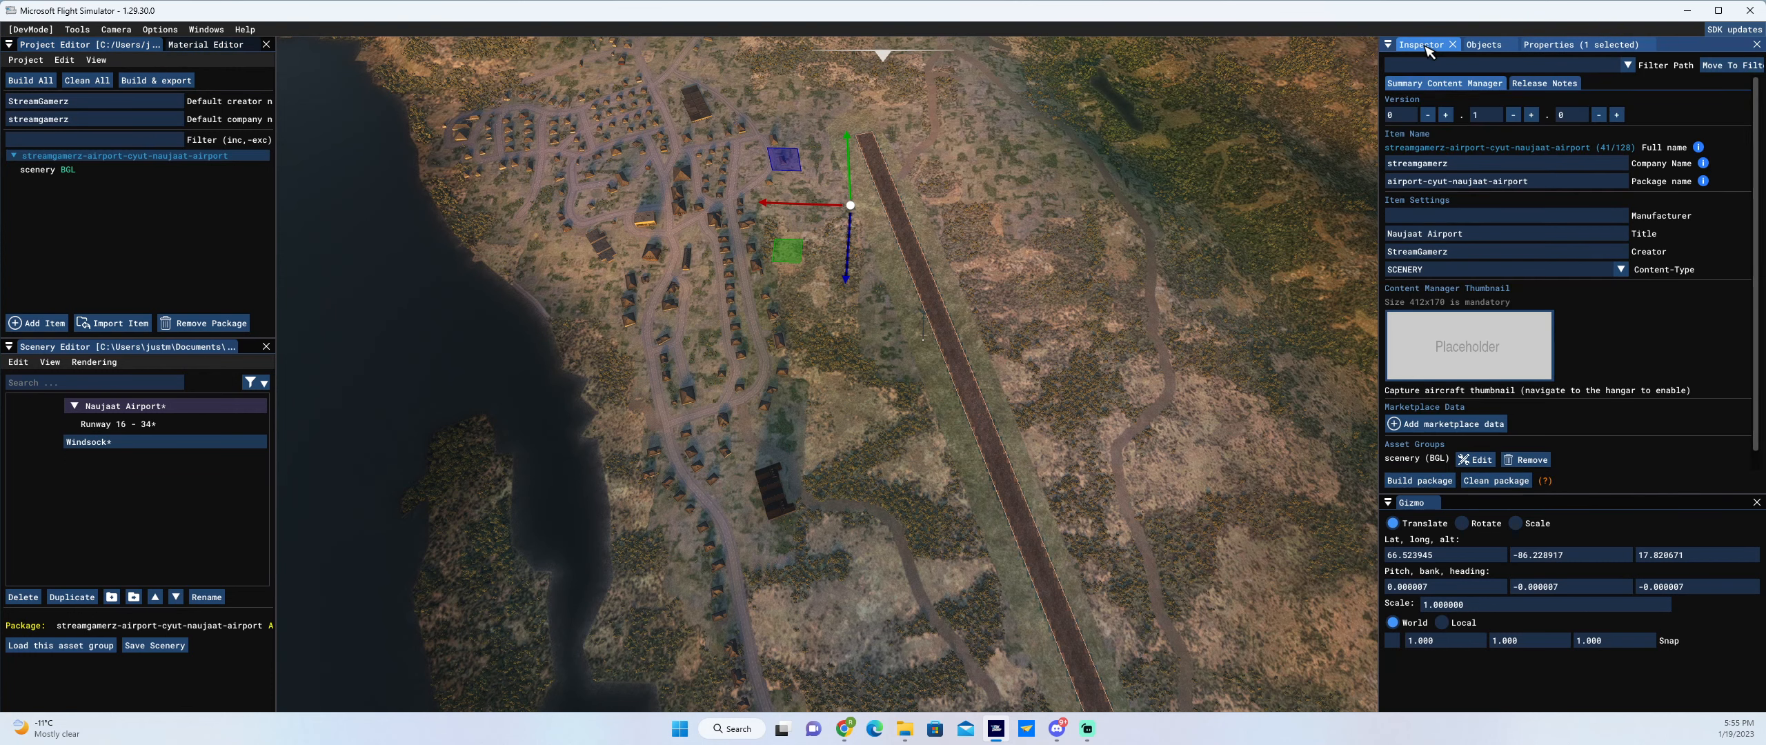
click(1414, 486)
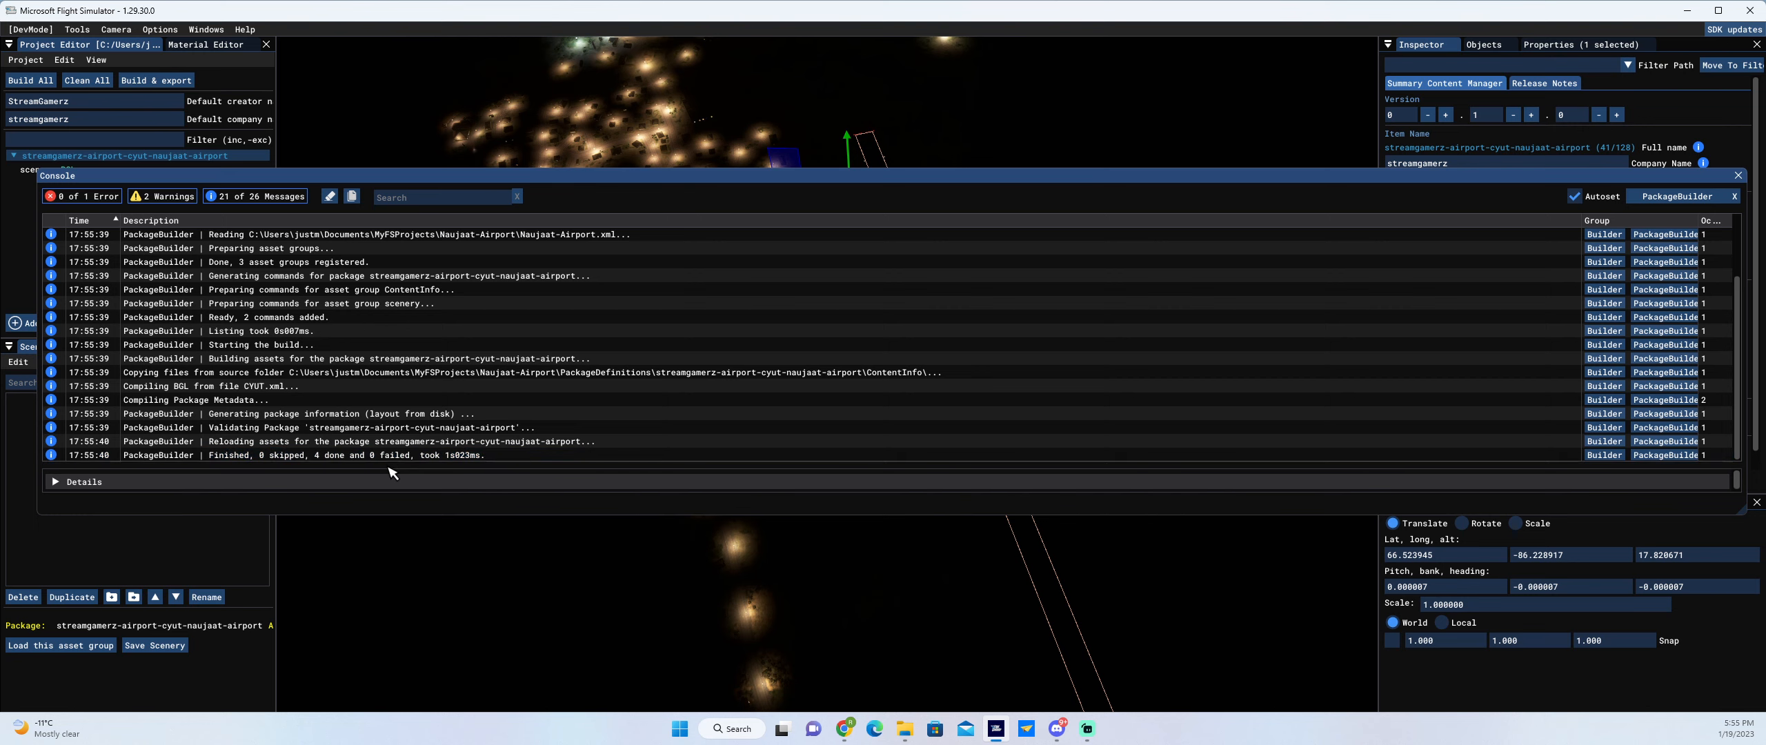
click(1738, 175)
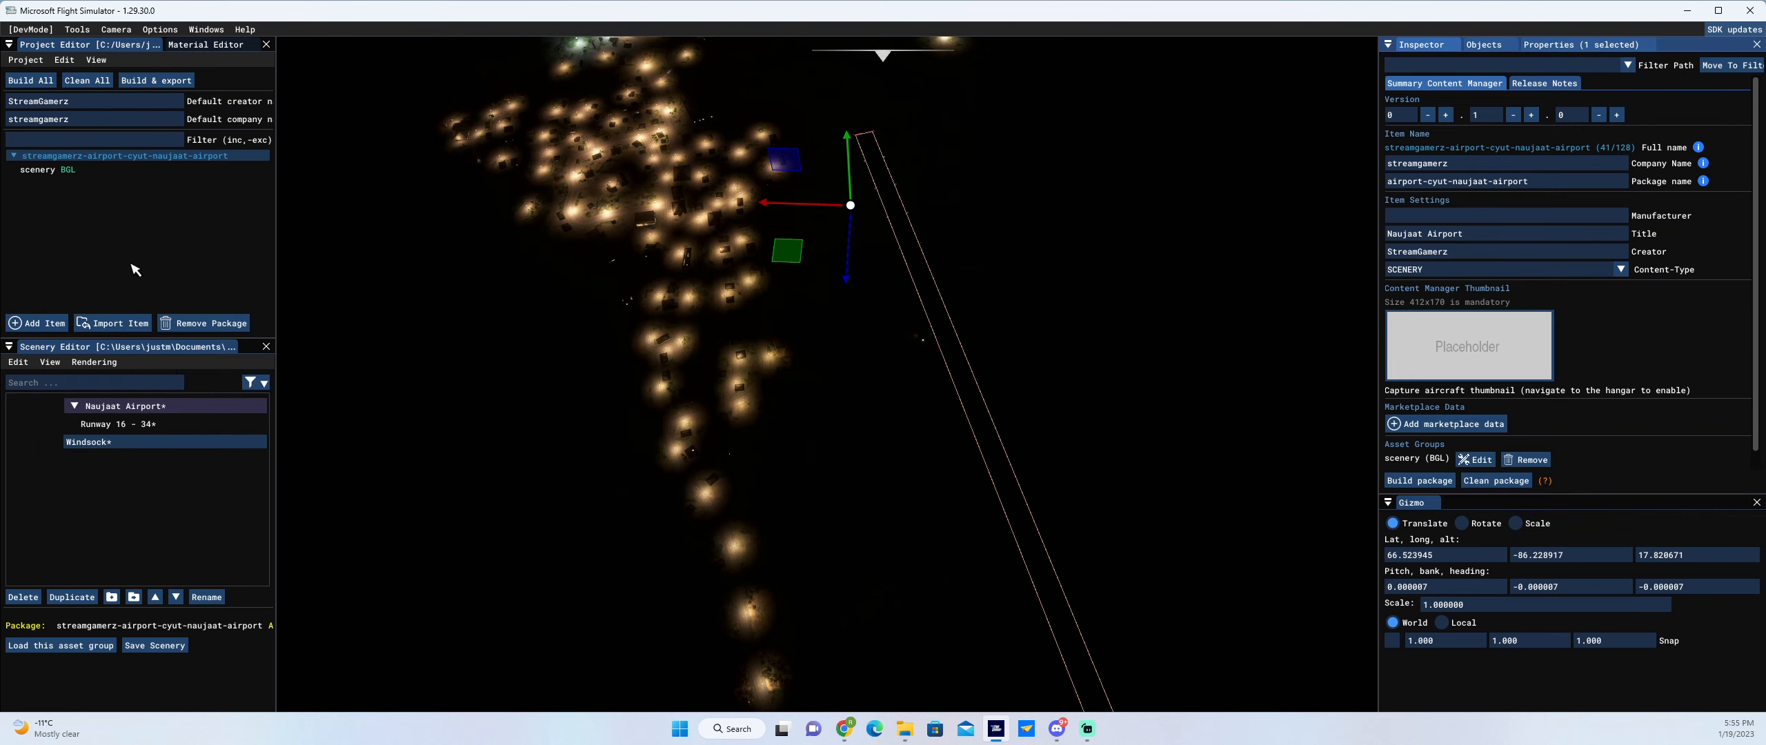
- Close the airport project along with its editor, and return the camera to the aircraft cockpit
click(34, 64)
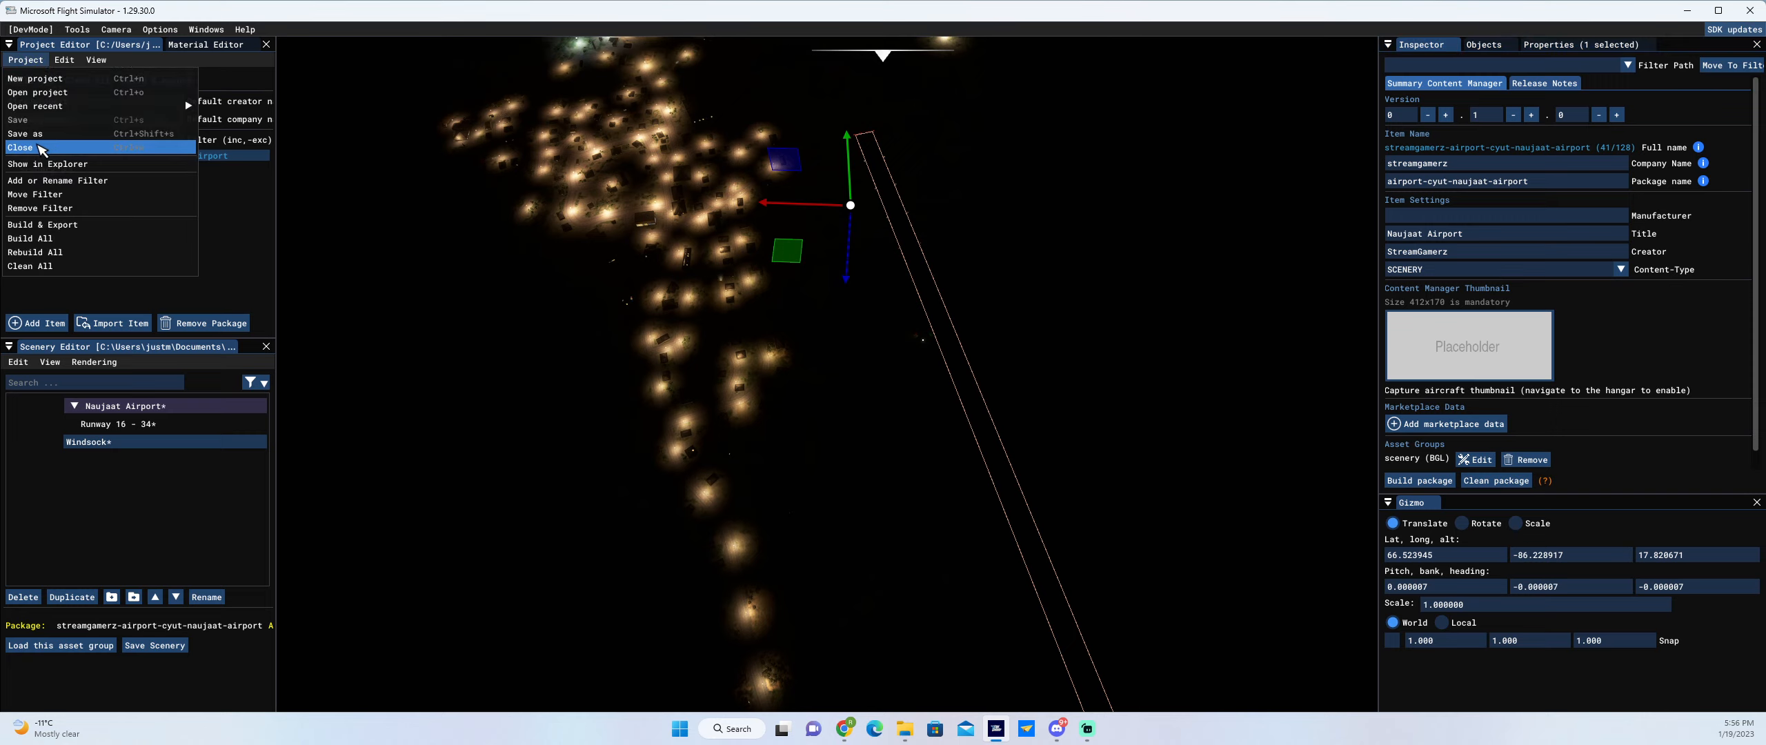
click(39, 145)
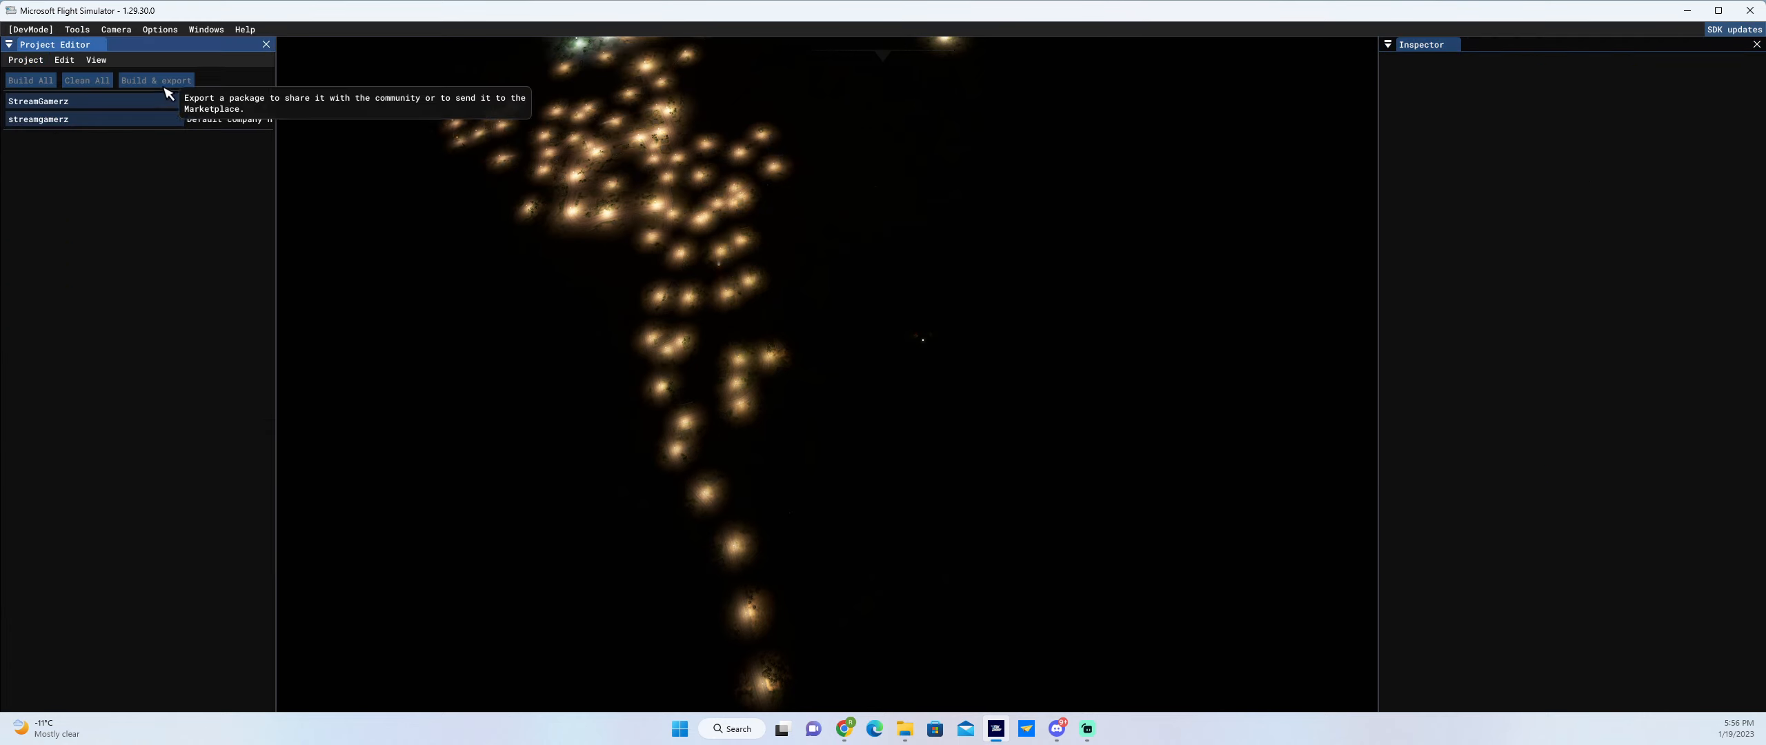
click(266, 44)
click(116, 29)
click(131, 47)
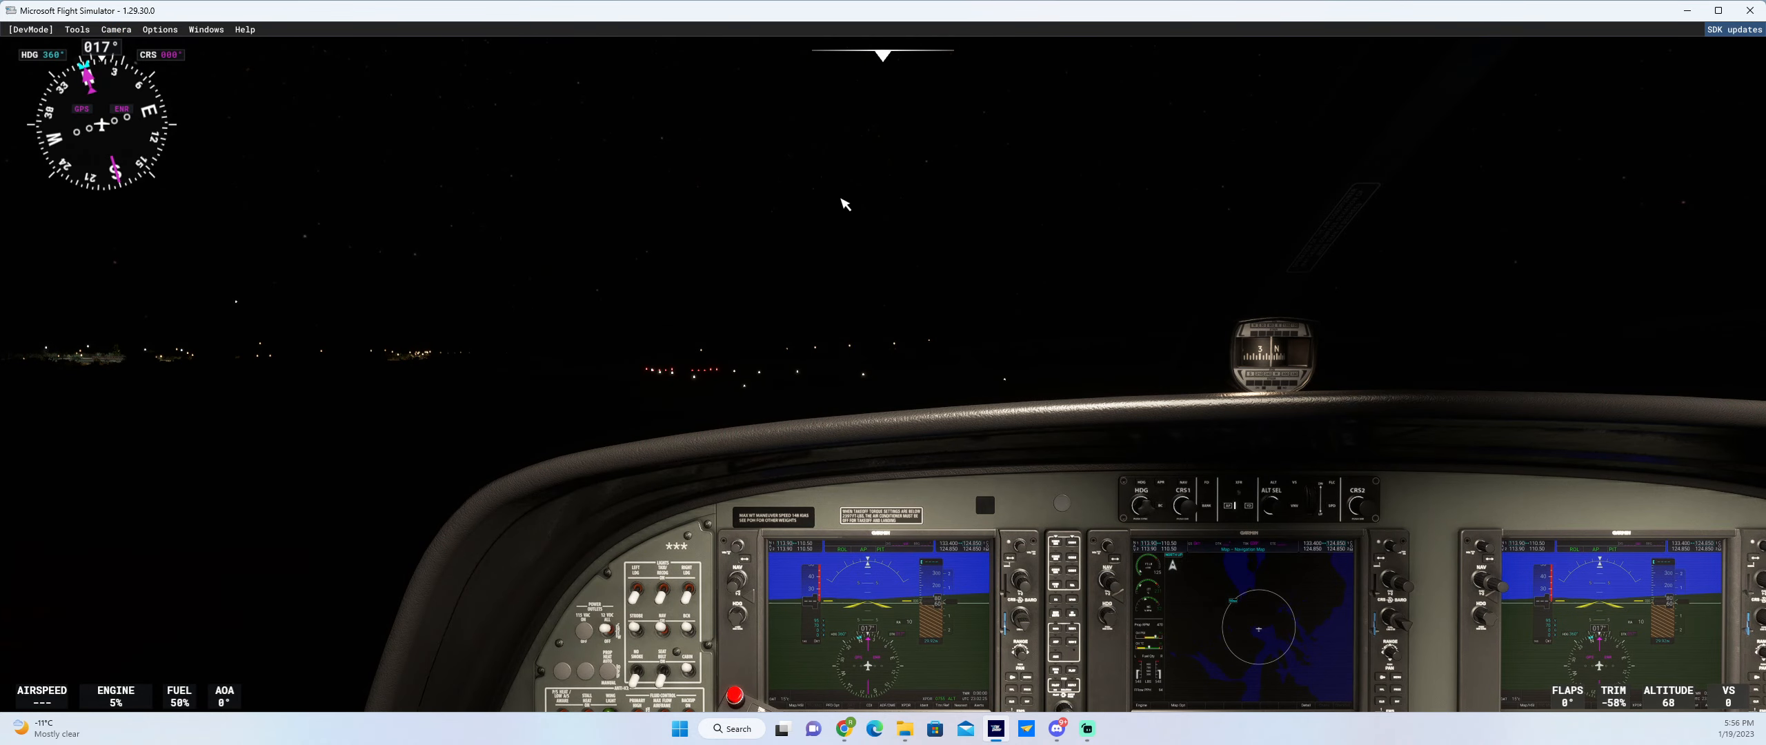